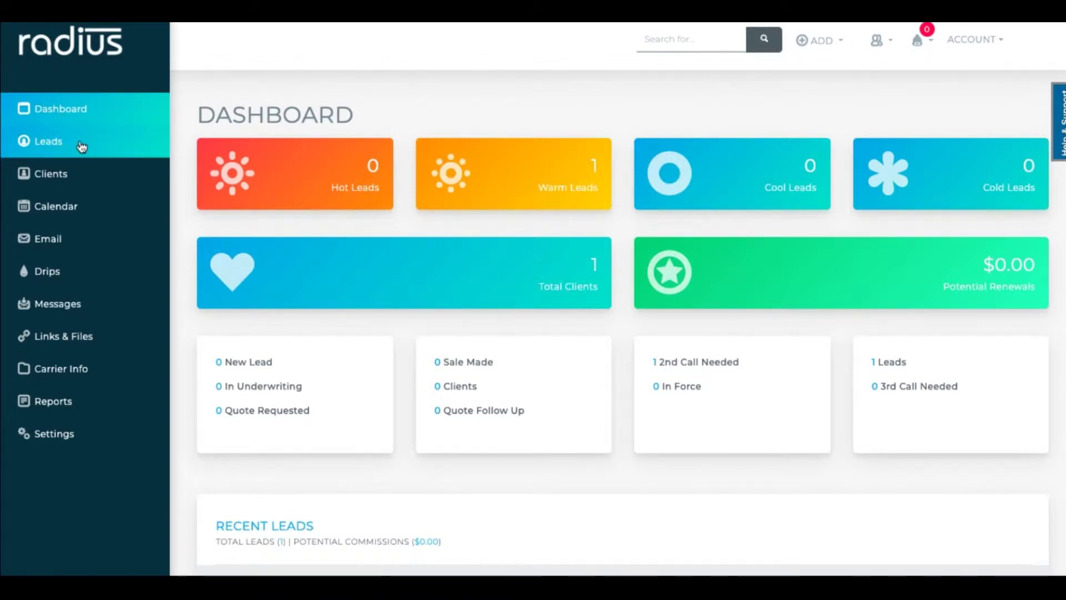
Step: Open the Lead List from the Leads entry in the left sidebar
{"action": "left_click", "coordinate": [135, 145]}
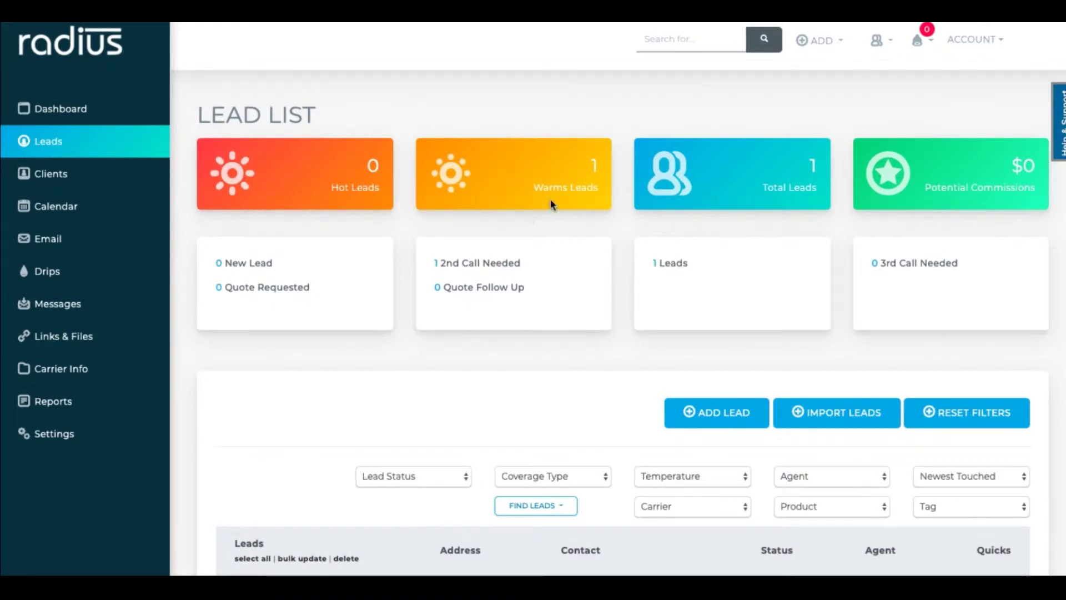
Step: Open the Import Leads page and scroll down to its accepted column headings
{"action": "scroll", "coordinate": [871, 261], "scroll_direction": "down", "scroll_amount": 3}
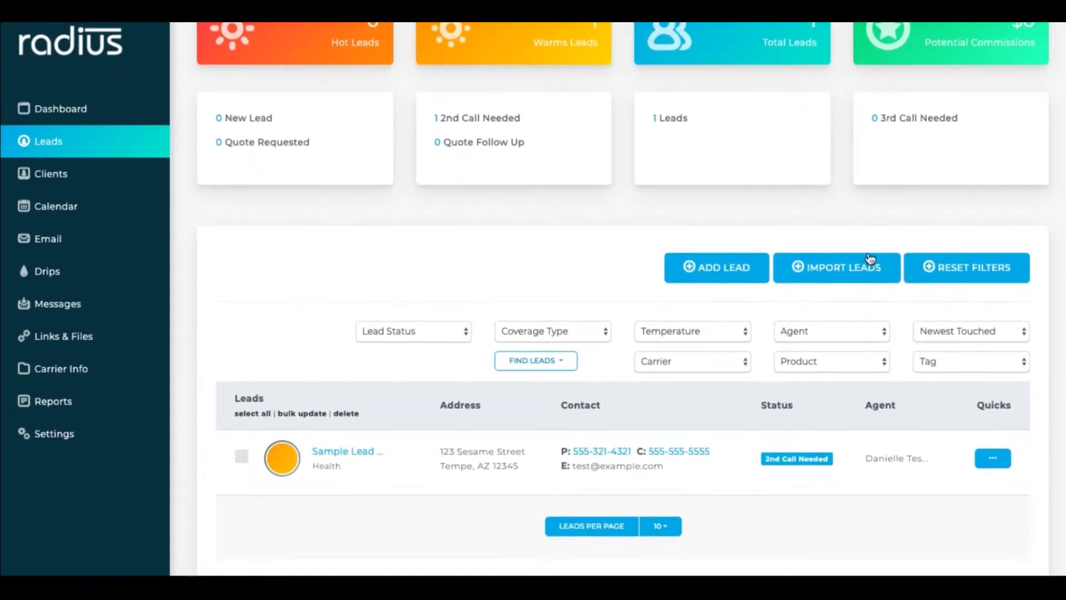
{"action": "left_click", "coordinate": [869, 276]}
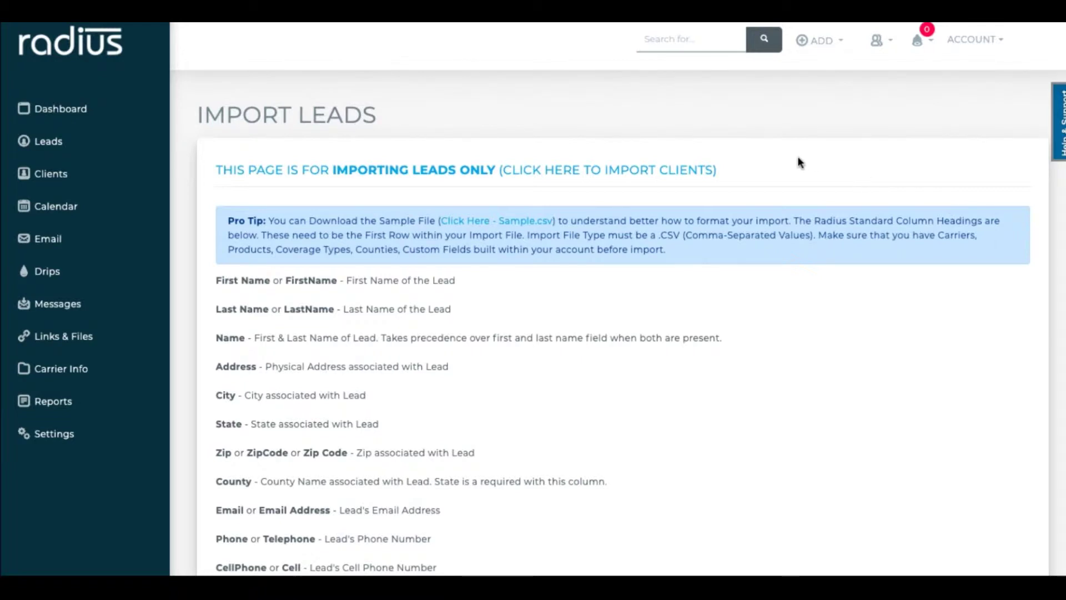
{"action": "scroll", "coordinate": [228, 214], "scroll_direction": "down", "scroll_amount": 5}
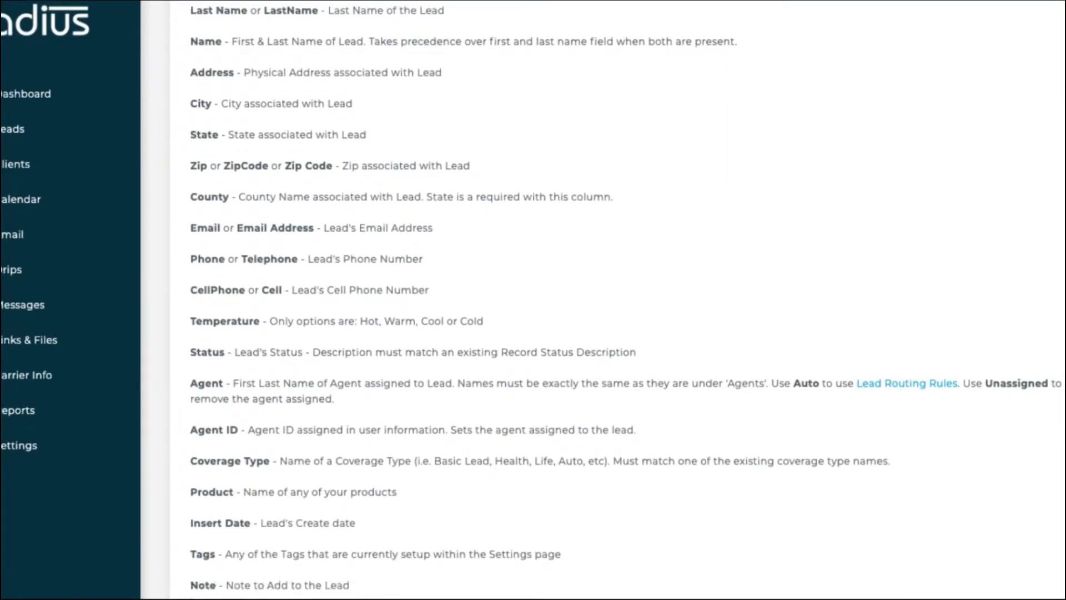
{"action": "scroll", "coordinate": [626, 304], "scroll_direction": "down", "scroll_amount": 7}
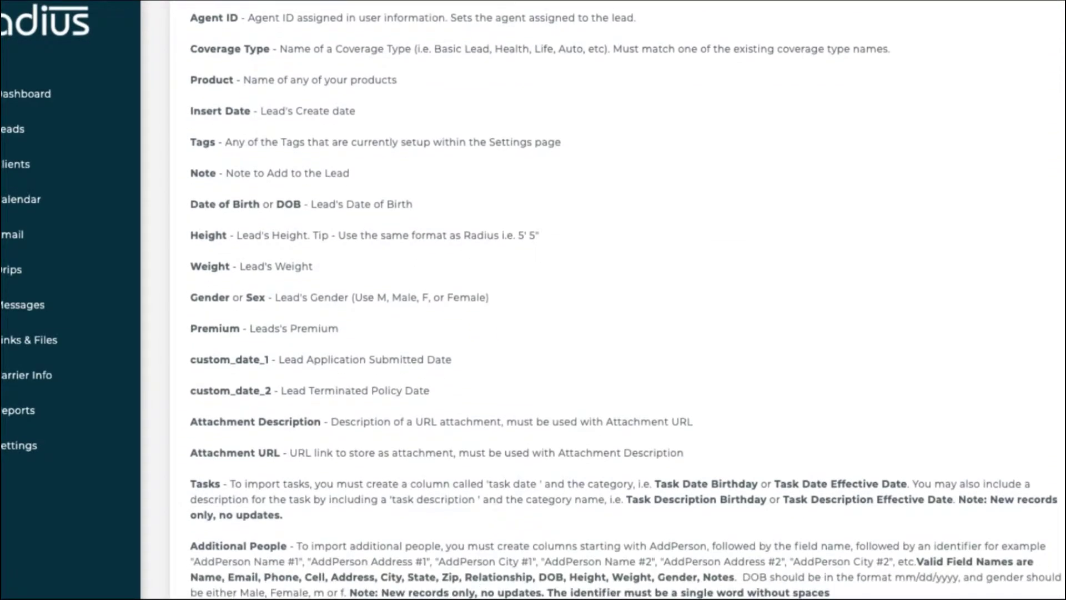
{"action": "scroll", "coordinate": [1062, 300], "scroll_direction": "down", "scroll_amount": 3}
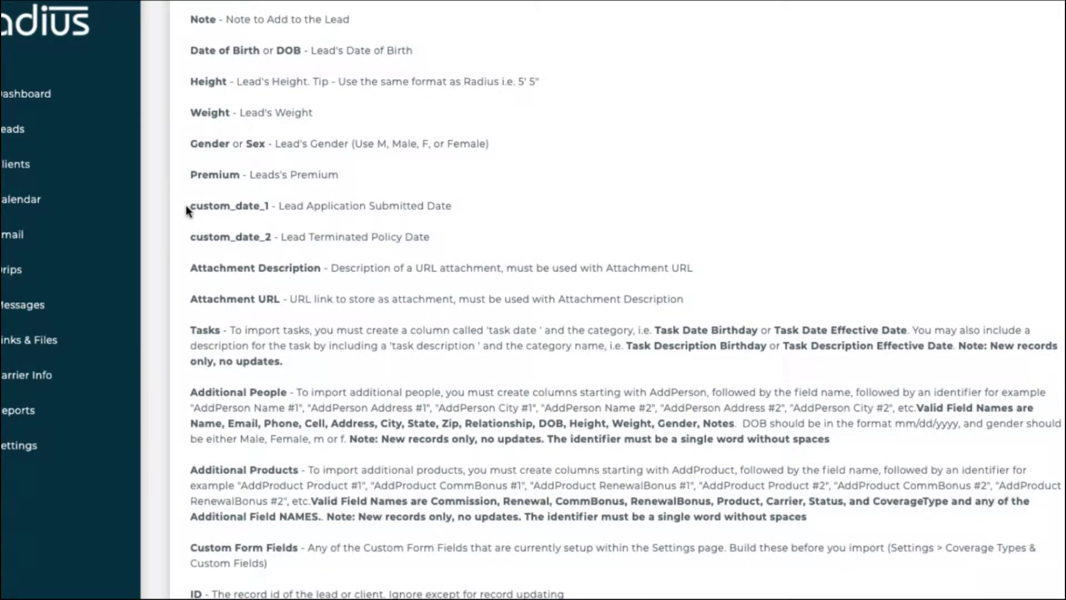
Step: Highlight the headings from custom_date_1 through Additional Products, then scroll further down the page
{"action": "left_click_drag", "start_coordinate": [190, 208], "coordinate": [244, 261]}
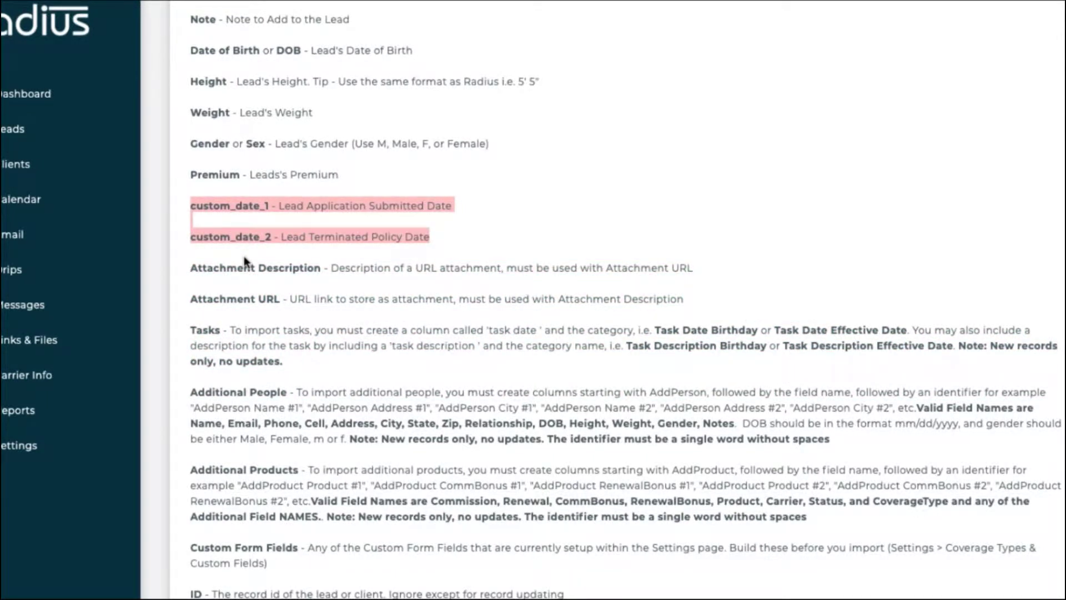
{"action": "left_click", "coordinate": [192, 270]}
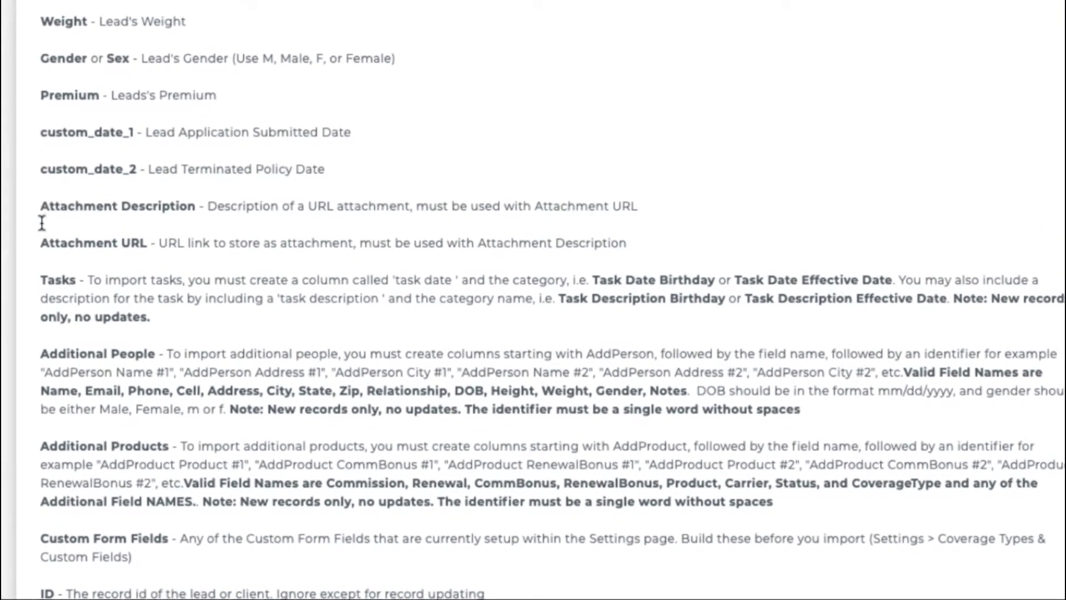
{"action": "left_click_drag", "start_coordinate": [172, 260], "coordinate": [174, 382]}
{"action": "left_click_drag", "start_coordinate": [21, 335], "coordinate": [17, 506]}
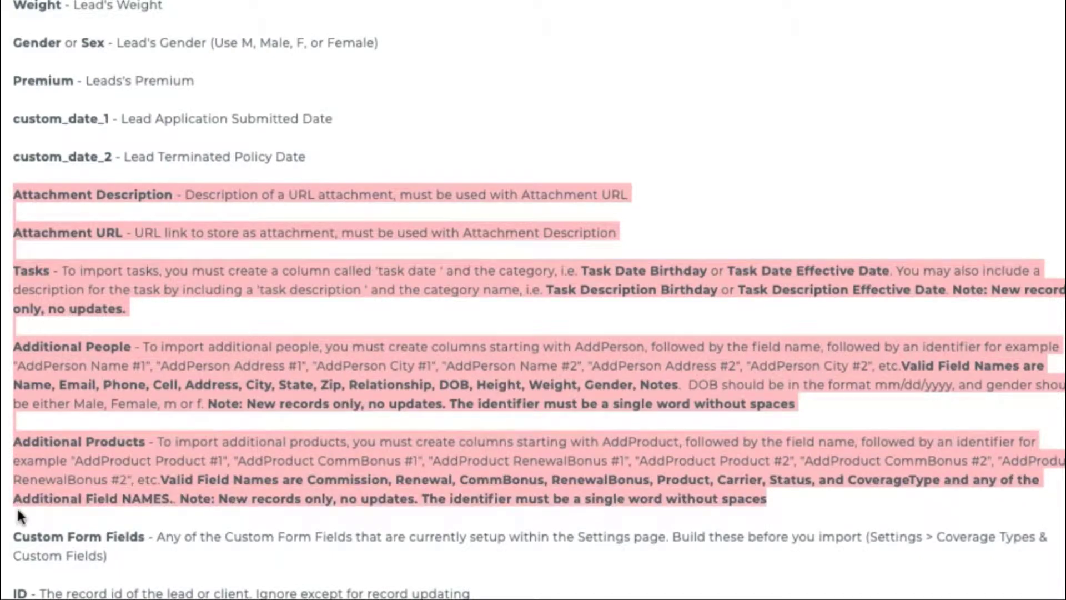
{"action": "left_click_drag", "start_coordinate": [10, 118], "coordinate": [34, 517]}
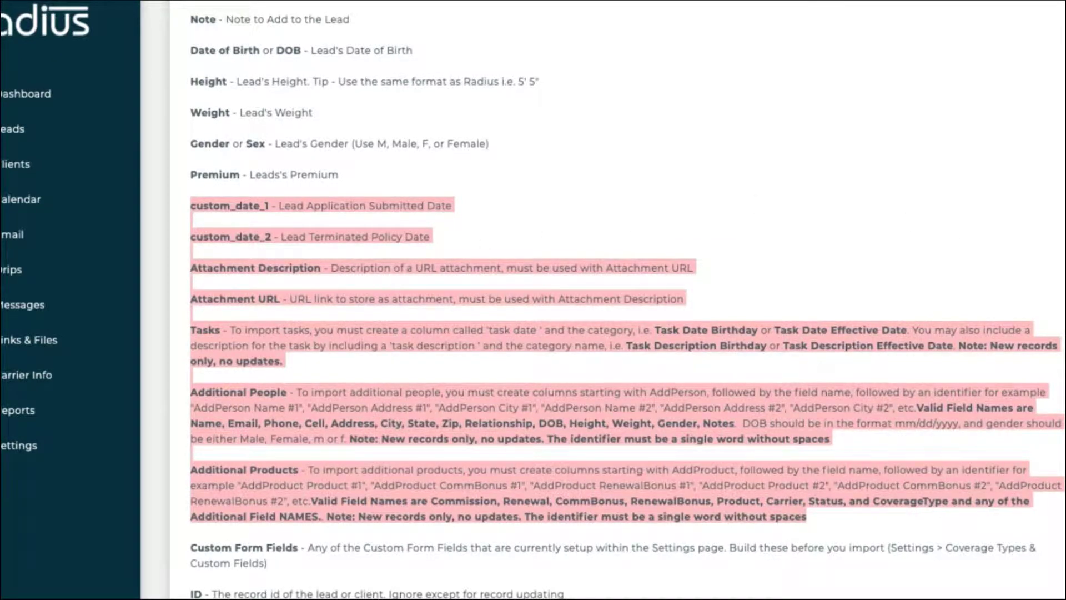
{"action": "scroll", "coordinate": [628, 299], "scroll_direction": "down", "scroll_amount": 3}
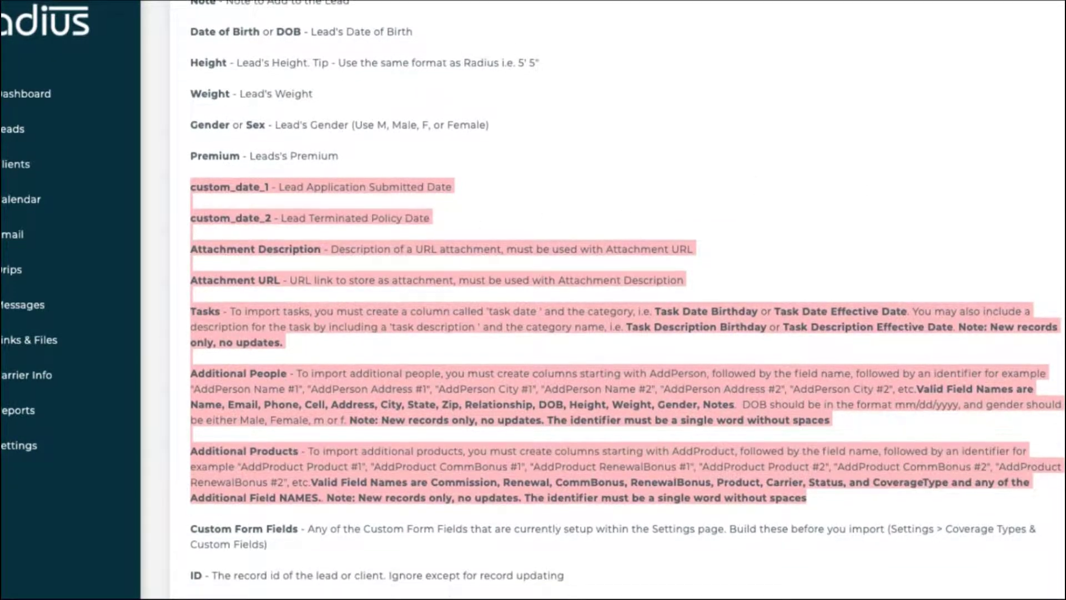
{"action": "scroll", "coordinate": [628, 299], "scroll_direction": "down", "scroll_amount": 2}
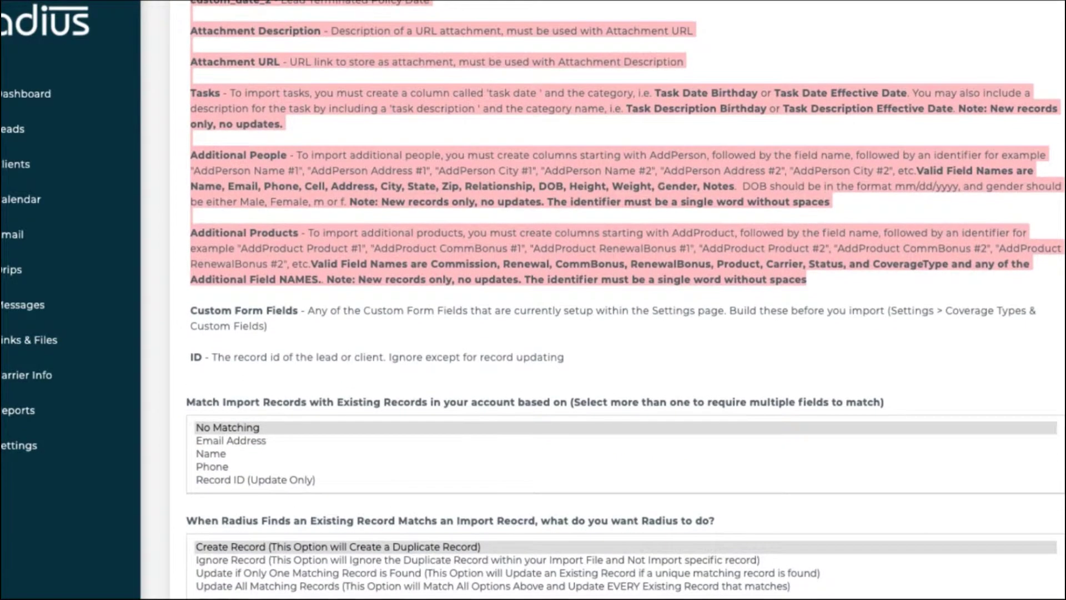
{"action": "scroll", "coordinate": [628, 300], "scroll_direction": "down", "scroll_amount": 2}
{"action": "scroll", "coordinate": [628, 300], "scroll_direction": "down", "scroll_amount": 2}
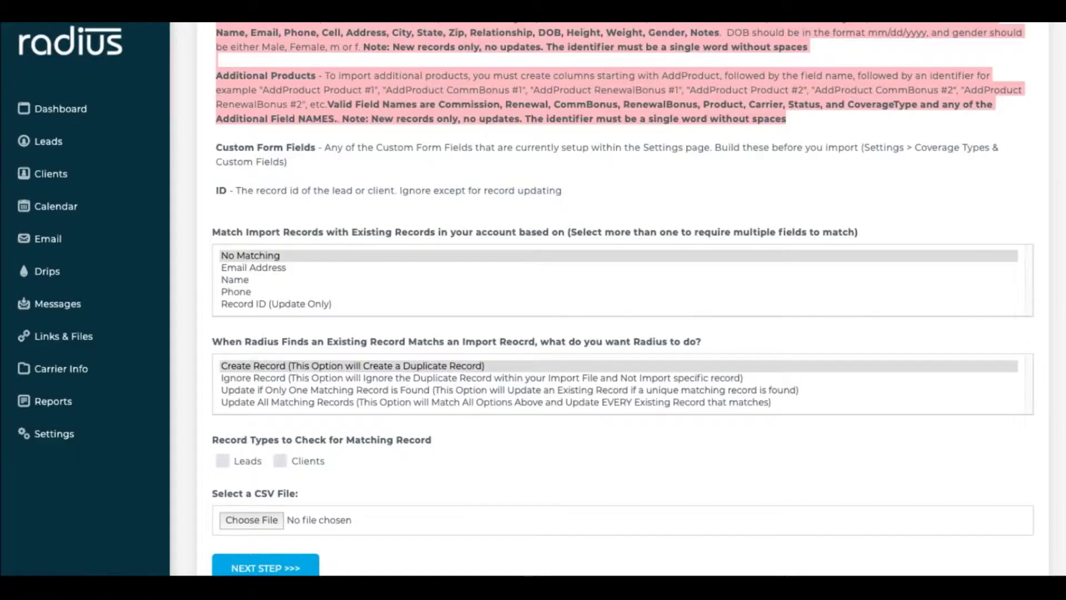
{"action": "scroll", "coordinate": [622, 300], "scroll_direction": "up", "scroll_amount": 15}
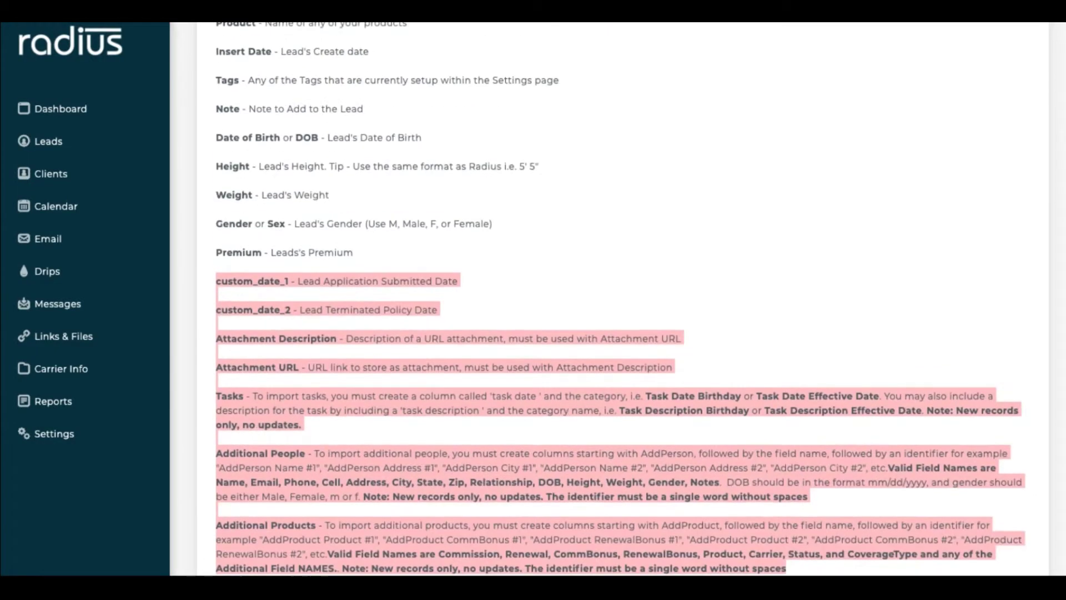
Step: Go back to the Lead List and reopen Import Leads
{"action": "scroll", "coordinate": [1026, 45], "scroll_direction": "up", "scroll_amount": 5}
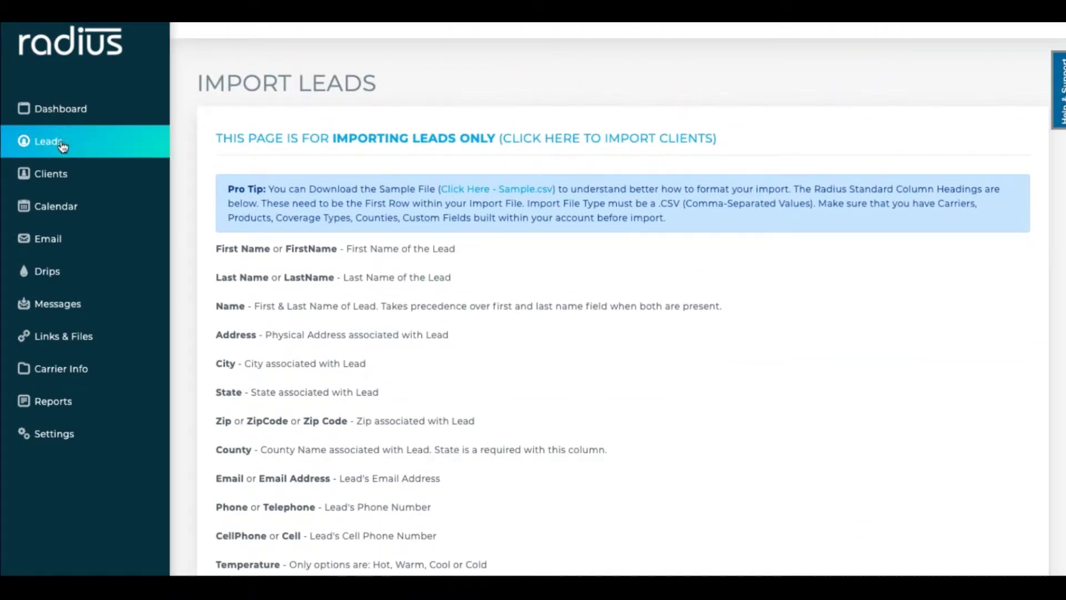
{"action": "left_click", "coordinate": [62, 143]}
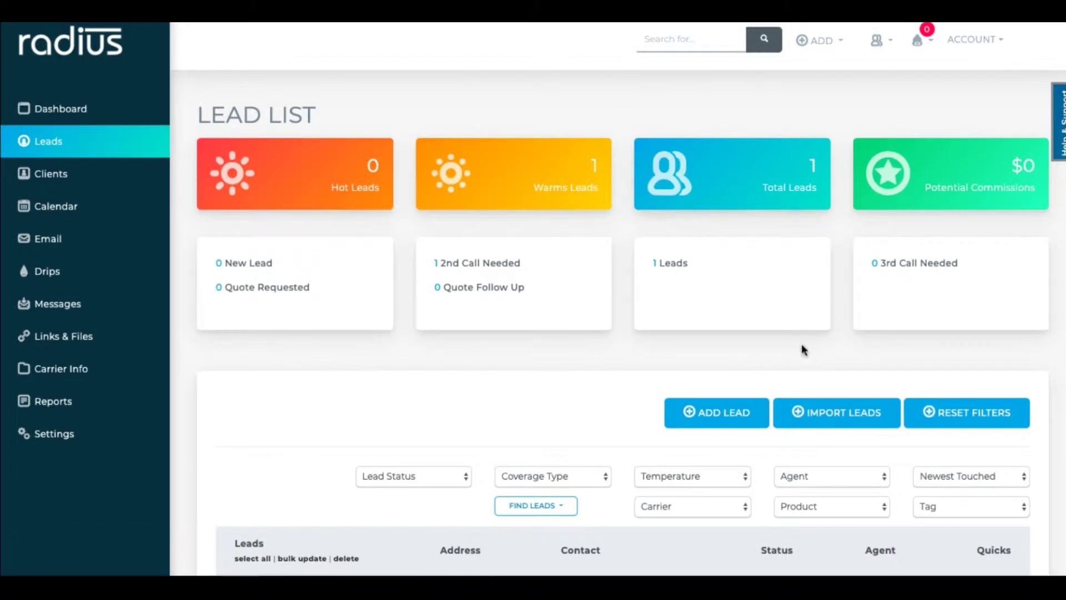
{"action": "left_click", "coordinate": [859, 413]}
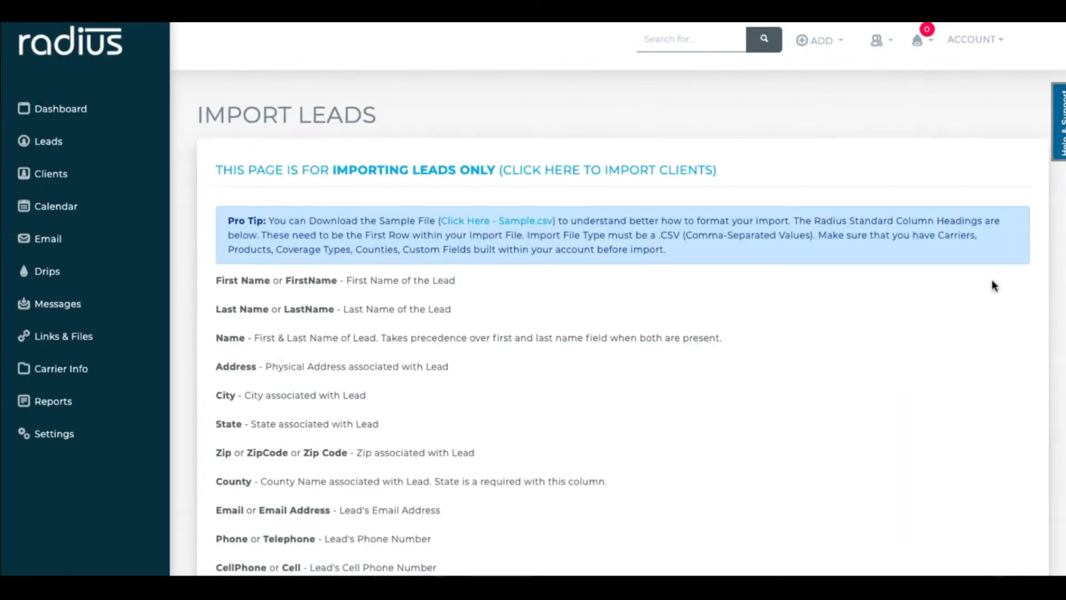
Step: Choose Leads Sample File as the import CSV and continue to header mapping
{"action": "scroll", "coordinate": [1024, 524], "scroll_direction": "down", "scroll_amount": 20}
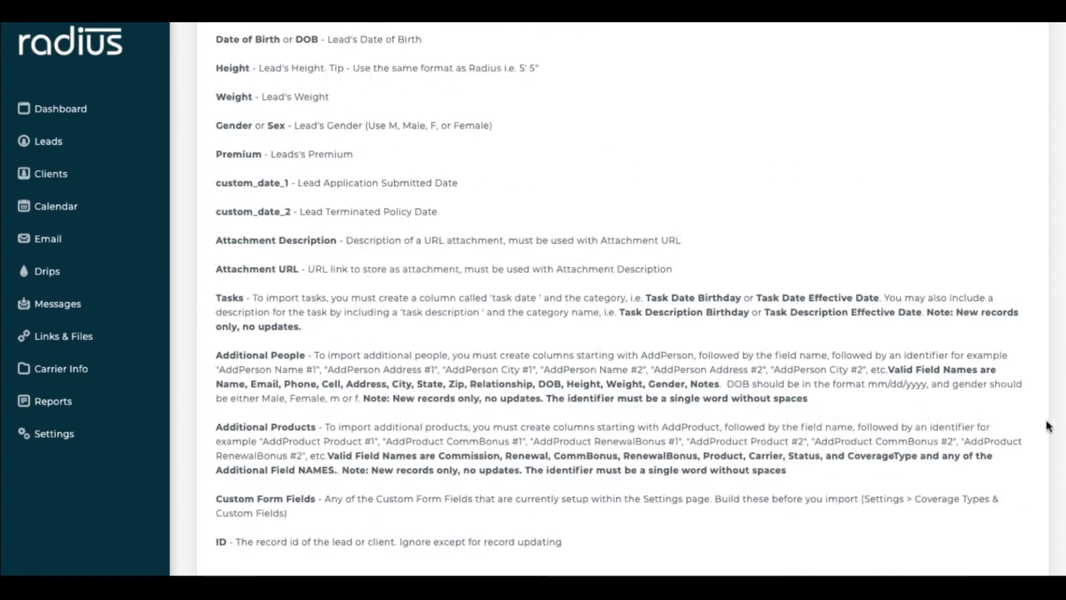
{"action": "scroll", "coordinate": [1024, 524], "scroll_direction": "down", "scroll_amount": 2}
{"action": "left_click", "coordinate": [336, 420]}
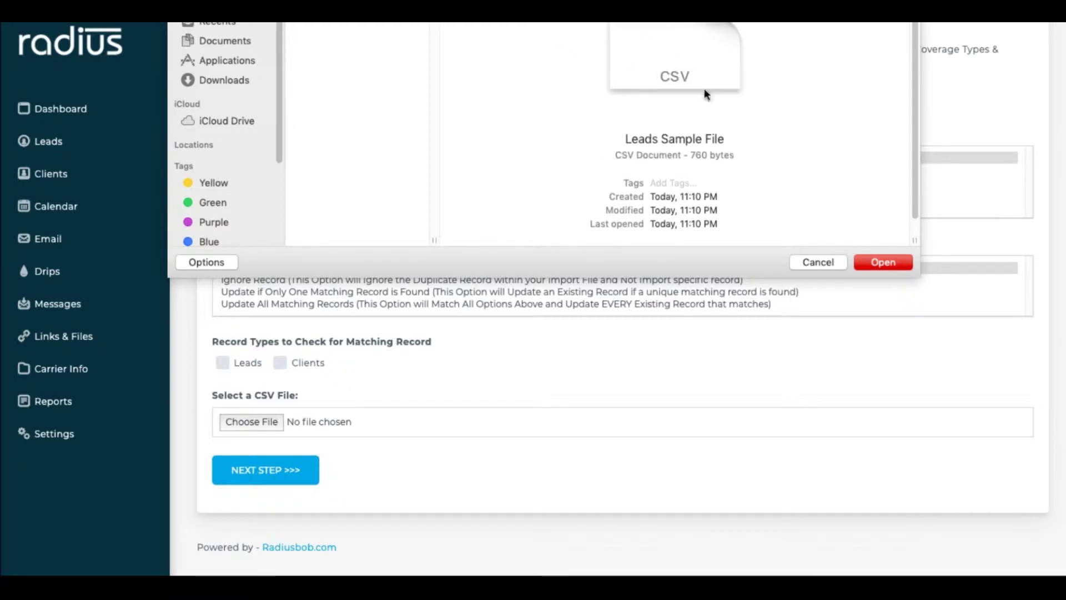
{"action": "left_click", "coordinate": [887, 262]}
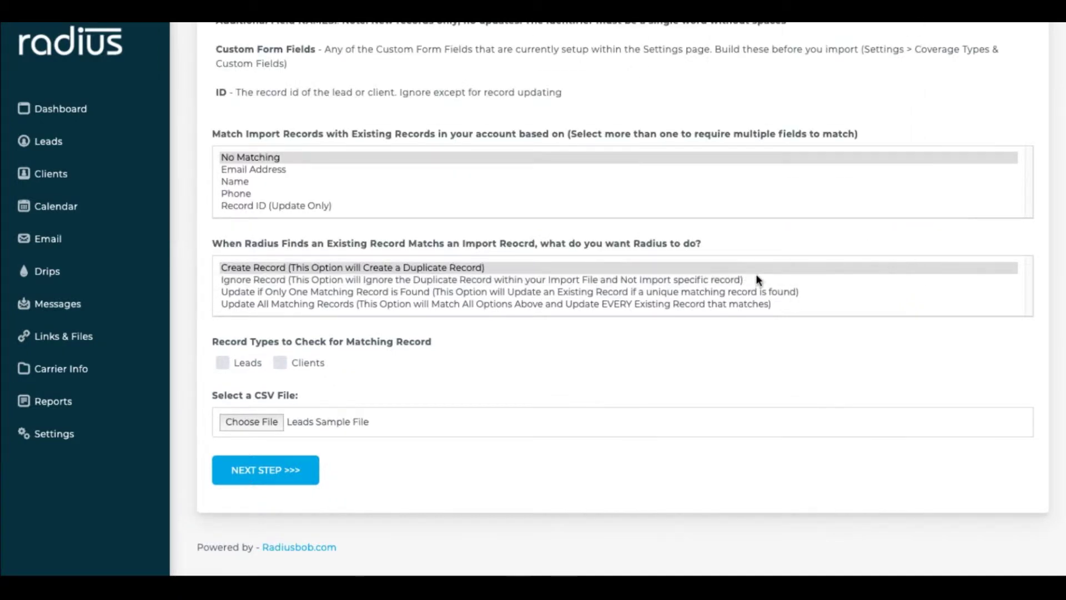
{"action": "left_click", "coordinate": [286, 476]}
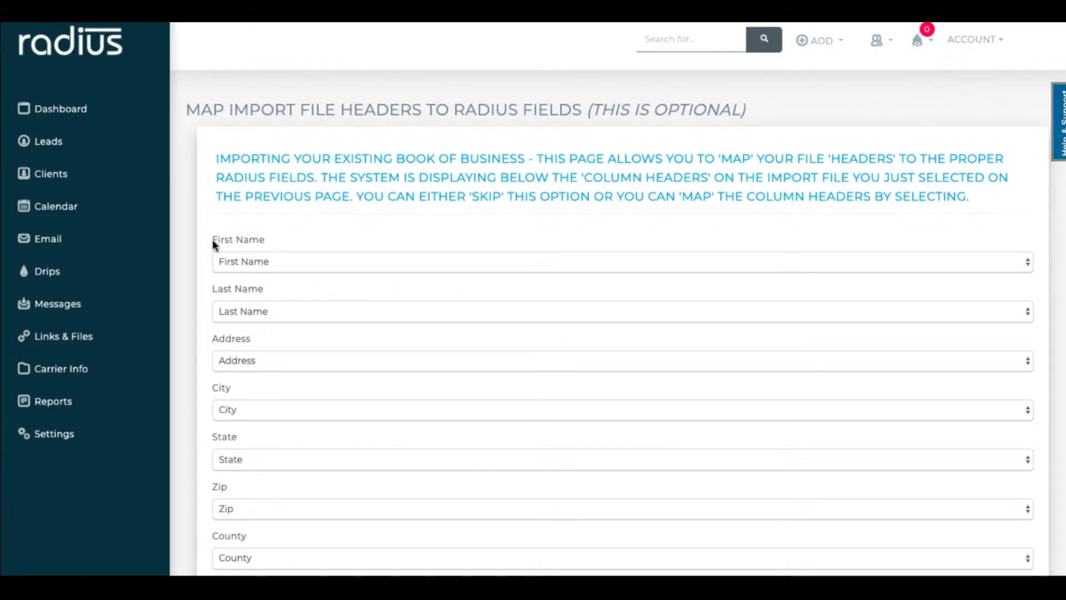
Step: Map the Mobile field to the Cell header and Personal Email to the Email header
{"action": "left_click_drag", "start_coordinate": [212, 238], "coordinate": [300, 246]}
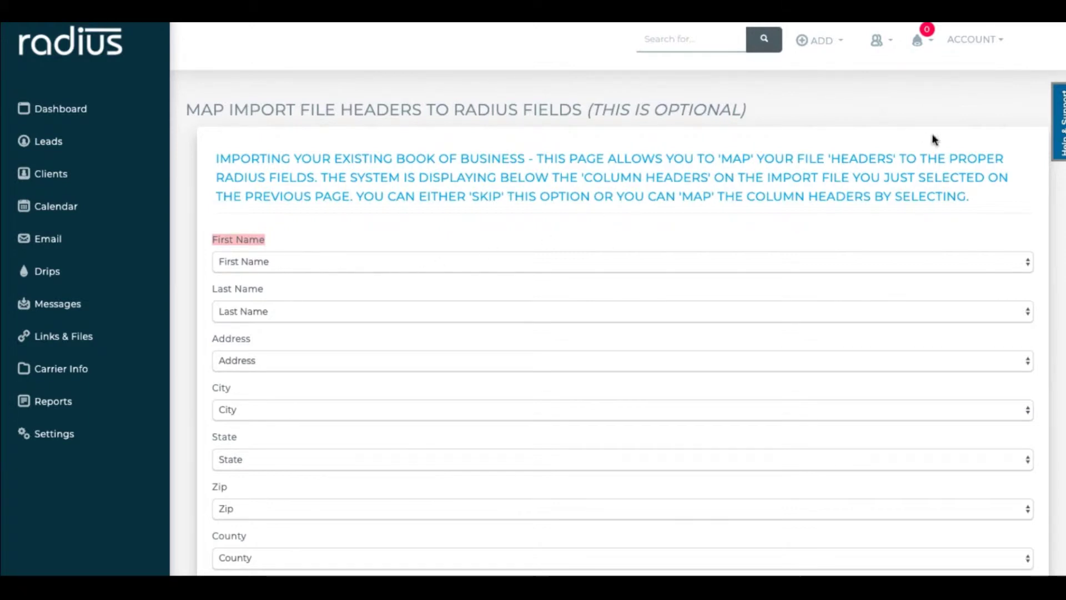
{"action": "scroll", "coordinate": [1059, 269], "scroll_direction": "down", "scroll_amount": 7}
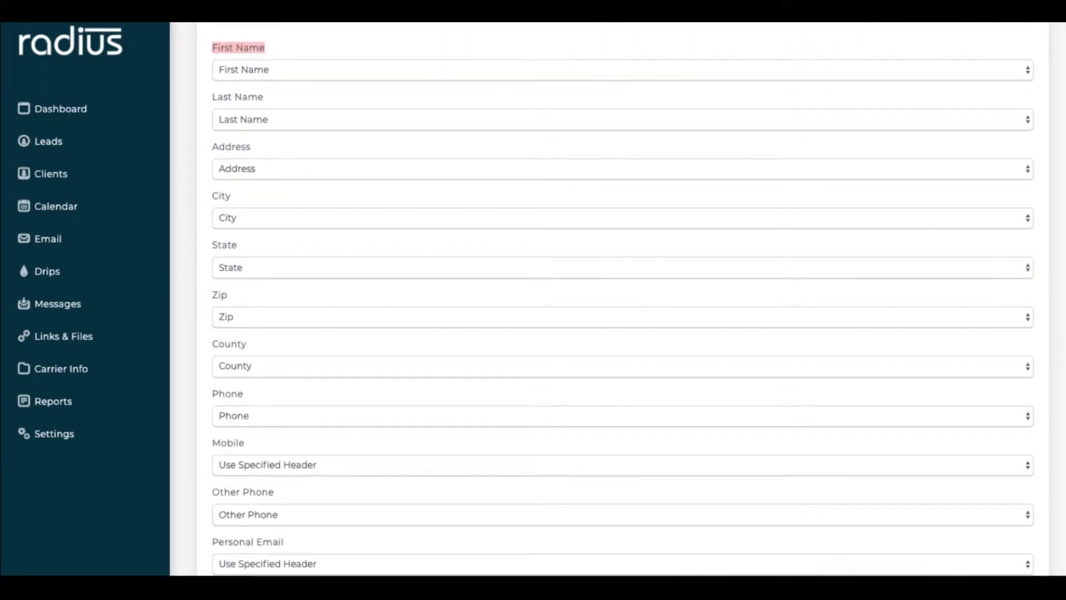
{"action": "scroll", "coordinate": [1059, 268], "scroll_direction": "down", "scroll_amount": 1}
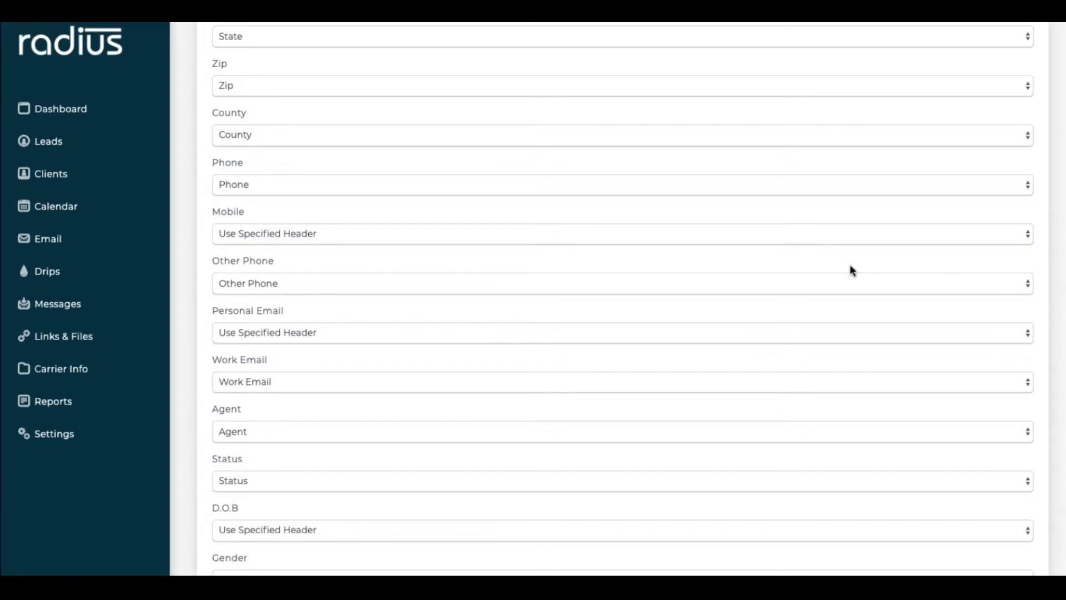
{"action": "left_click", "coordinate": [537, 233]}
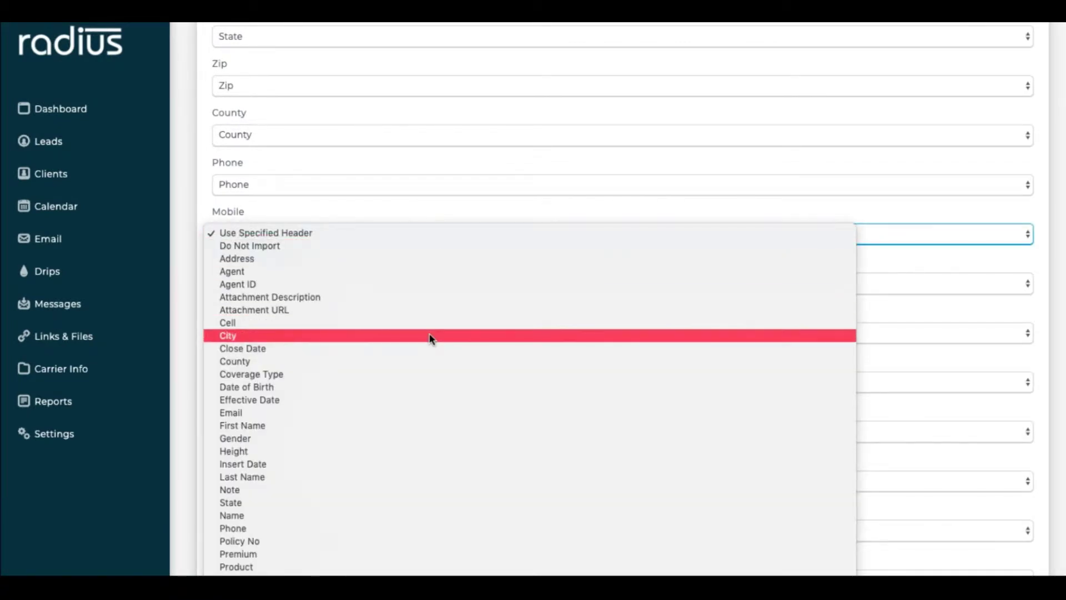
{"action": "left_click", "coordinate": [428, 324]}
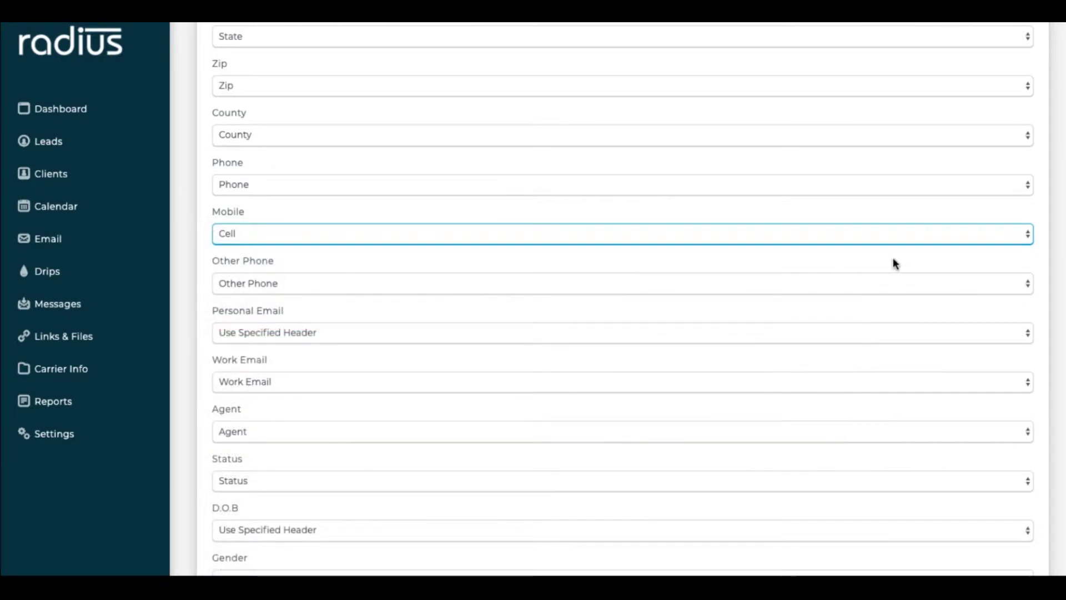
{"action": "left_click", "coordinate": [490, 335]}
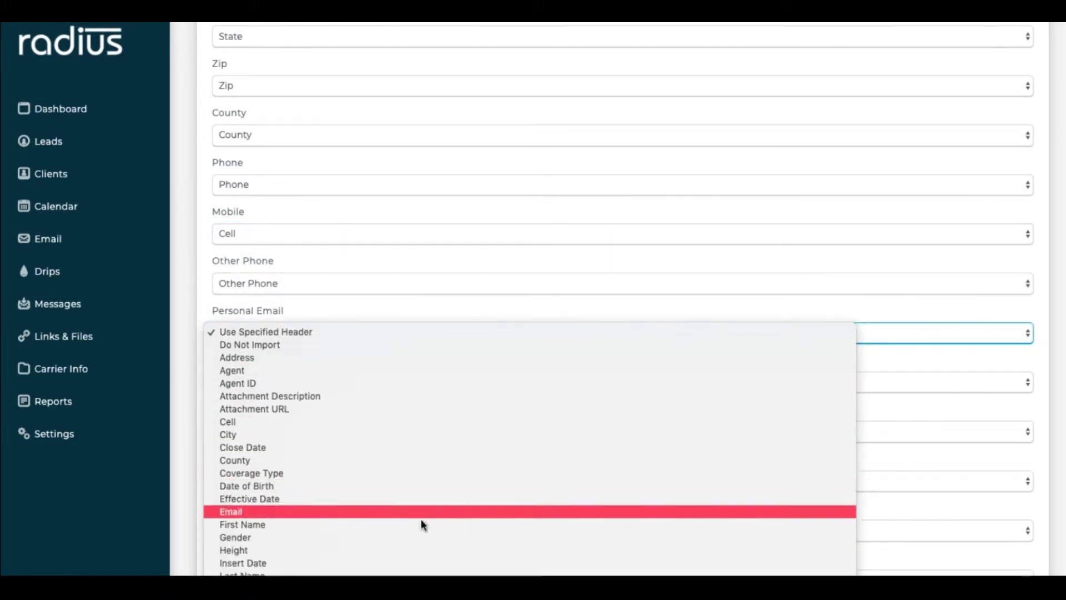
{"action": "left_click", "coordinate": [419, 512]}
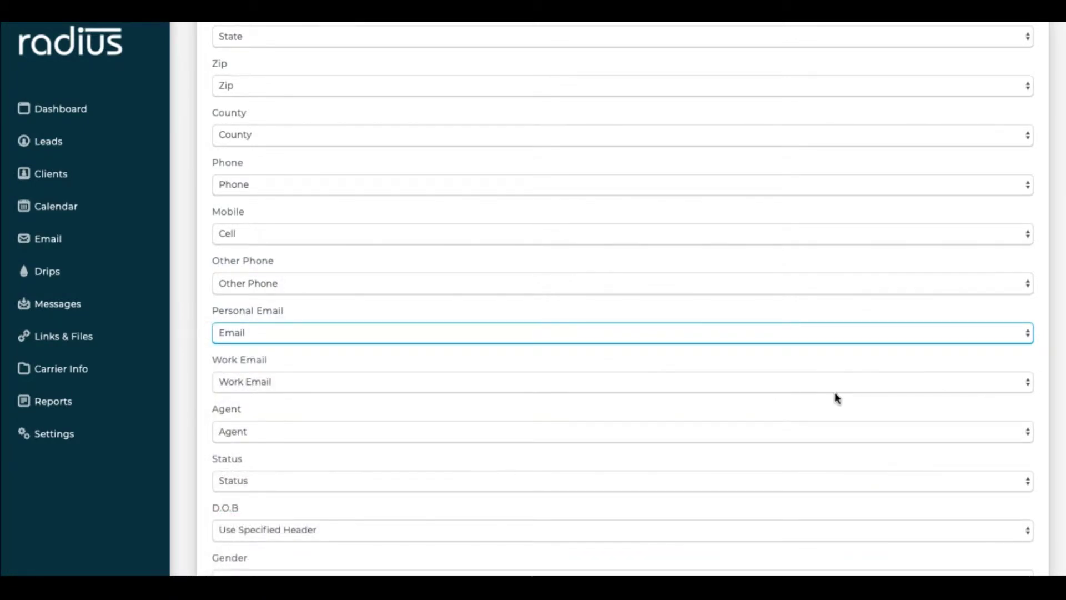
Step: Map the D.O.B column to Date of Birth and start the import
{"action": "scroll", "coordinate": [722, 333], "scroll_direction": "down", "scroll_amount": 4}
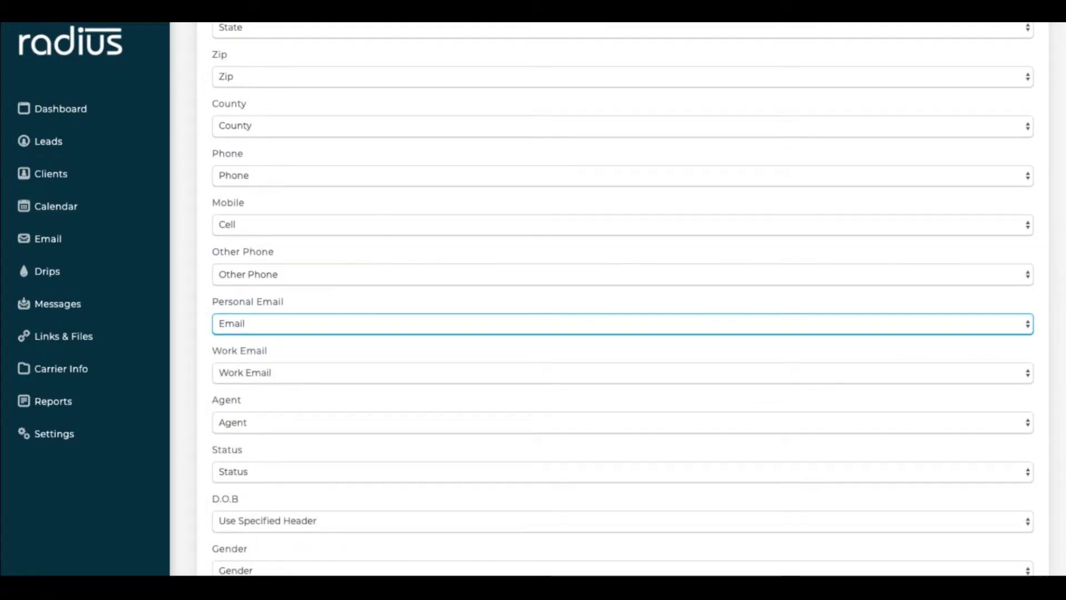
{"action": "left_click", "coordinate": [685, 336]}
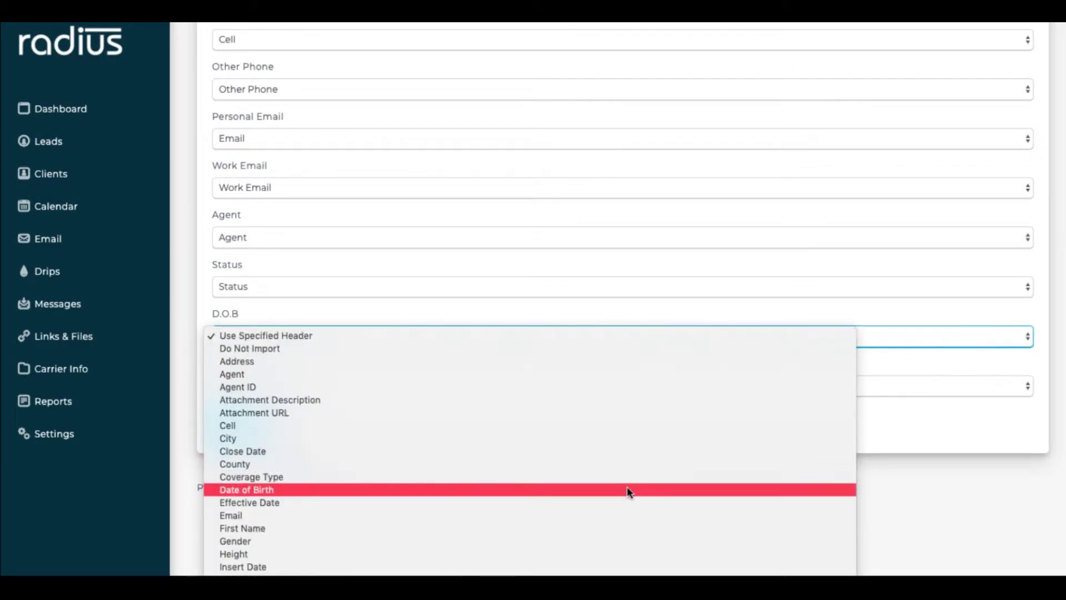
{"action": "left_click", "coordinate": [627, 489]}
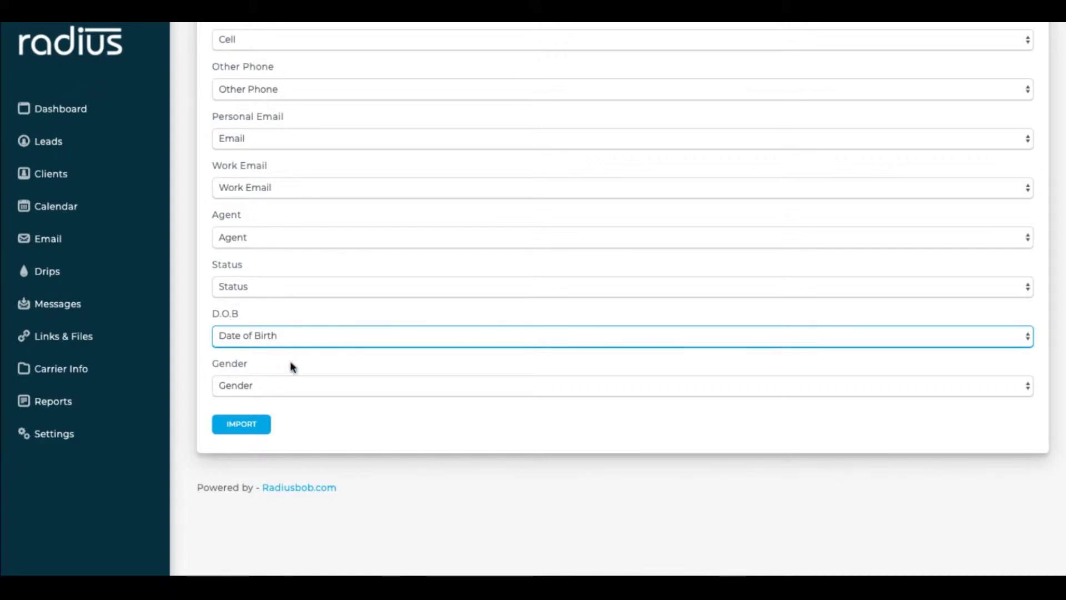
{"action": "left_click", "coordinate": [253, 435]}
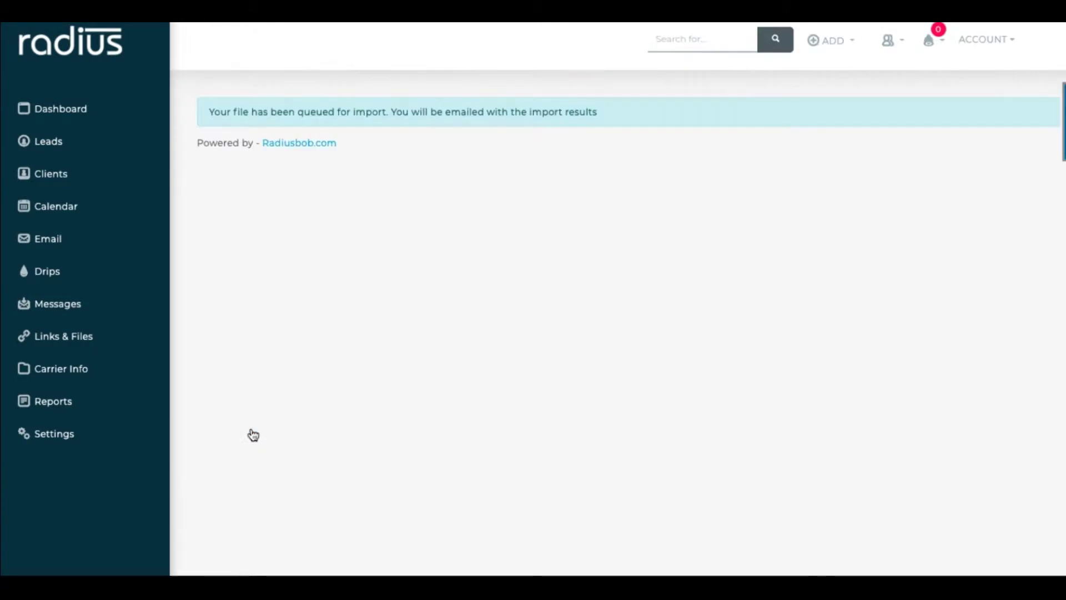
Step: Highlight the import-queued message, then return to the Lead List and scroll to the leads table
{"action": "left_click_drag", "start_coordinate": [203, 113], "coordinate": [395, 144]}
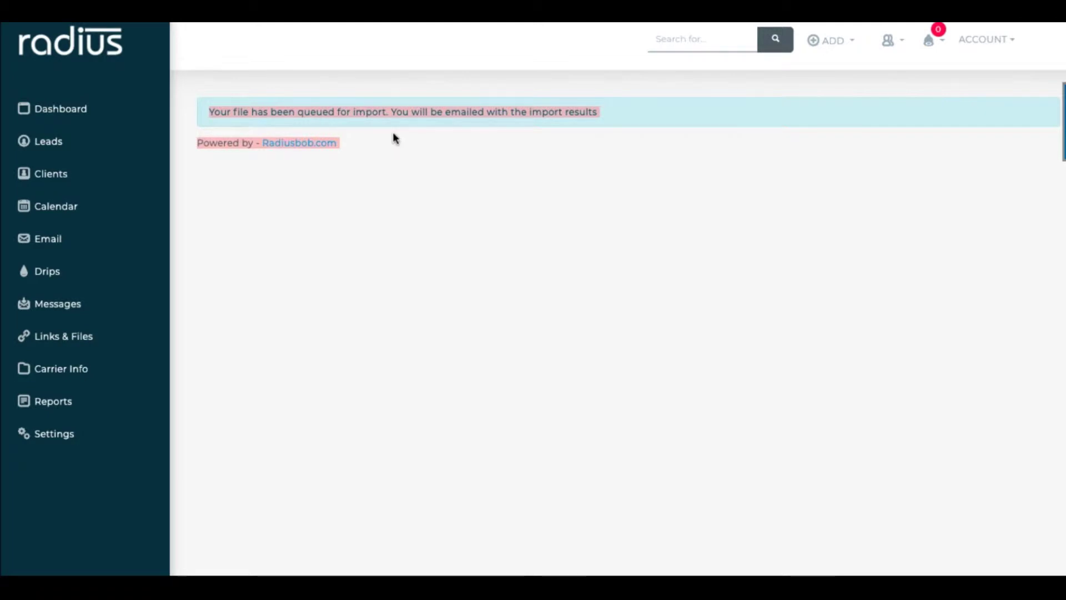
{"action": "left_click", "coordinate": [51, 149]}
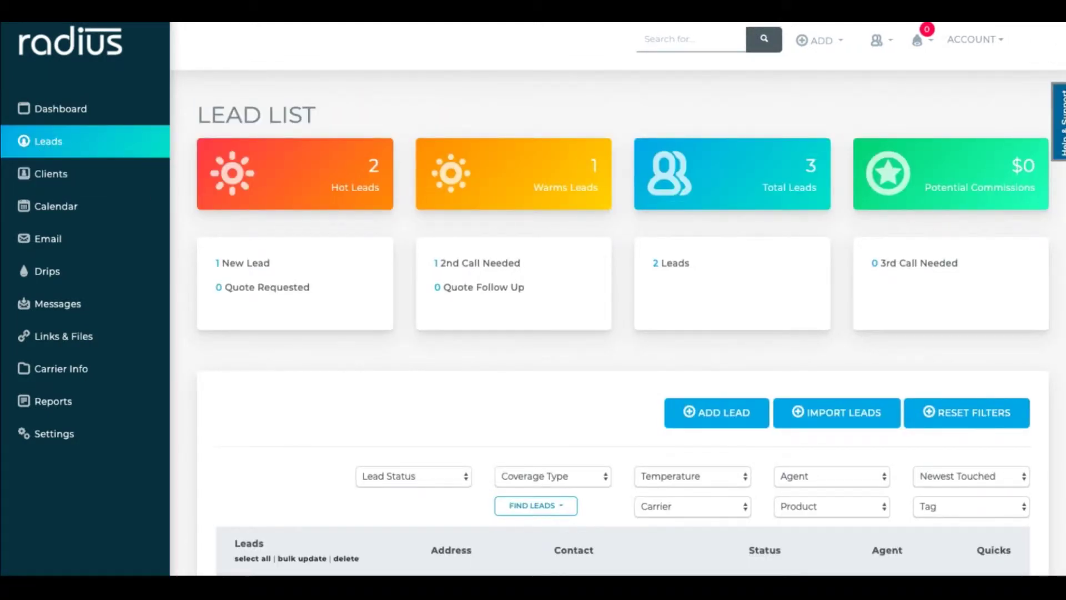
{"action": "scroll", "coordinate": [618, 299], "scroll_direction": "down", "scroll_amount": 4}
{"action": "scroll", "coordinate": [618, 299], "scroll_direction": "down", "scroll_amount": 1}
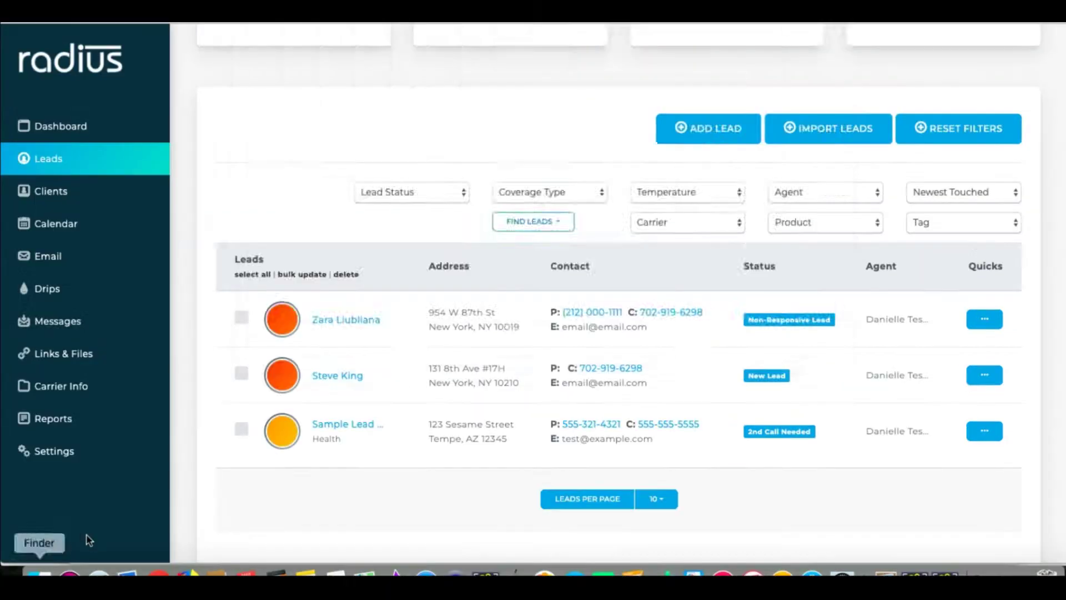
Step: In Finder, open sample_FAKE_Clients Challenge from Desktop > Sample Files
{"action": "left_click", "coordinate": [40, 578]}
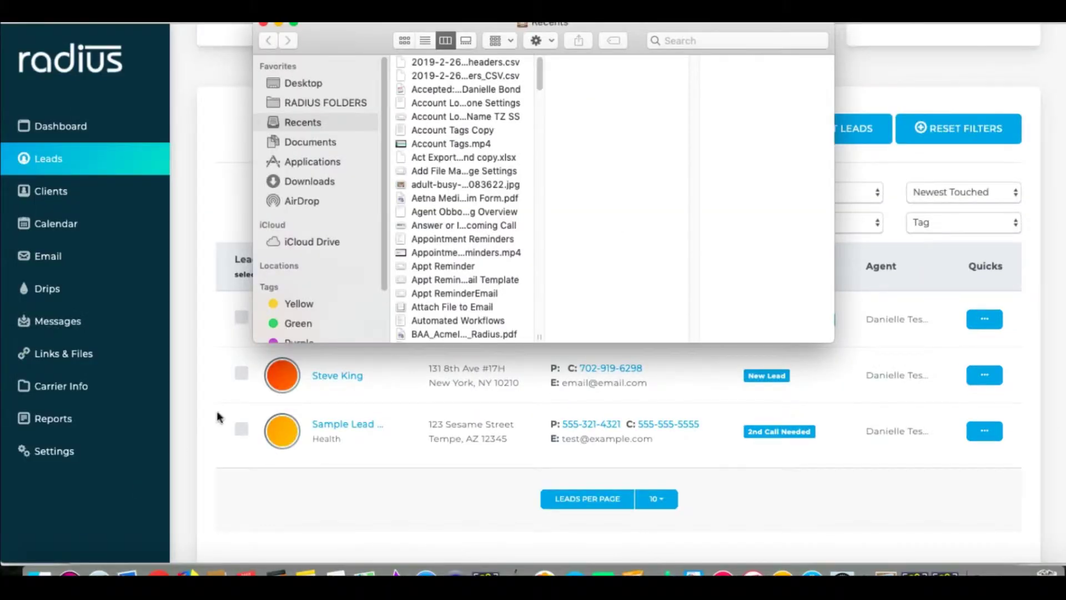
{"action": "left_click", "coordinate": [319, 105]}
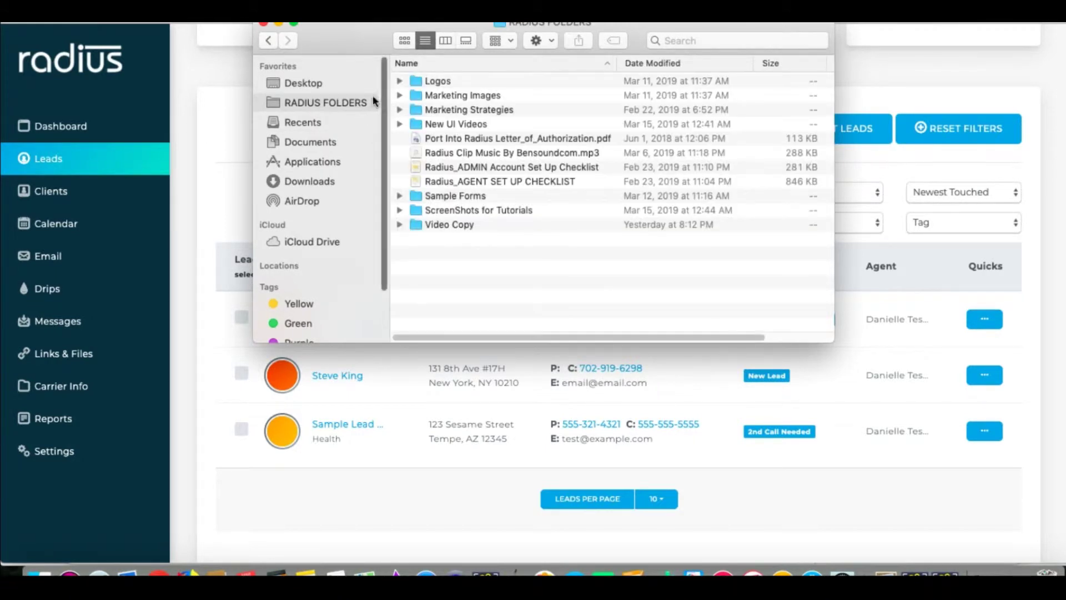
{"action": "left_click", "coordinate": [309, 83]}
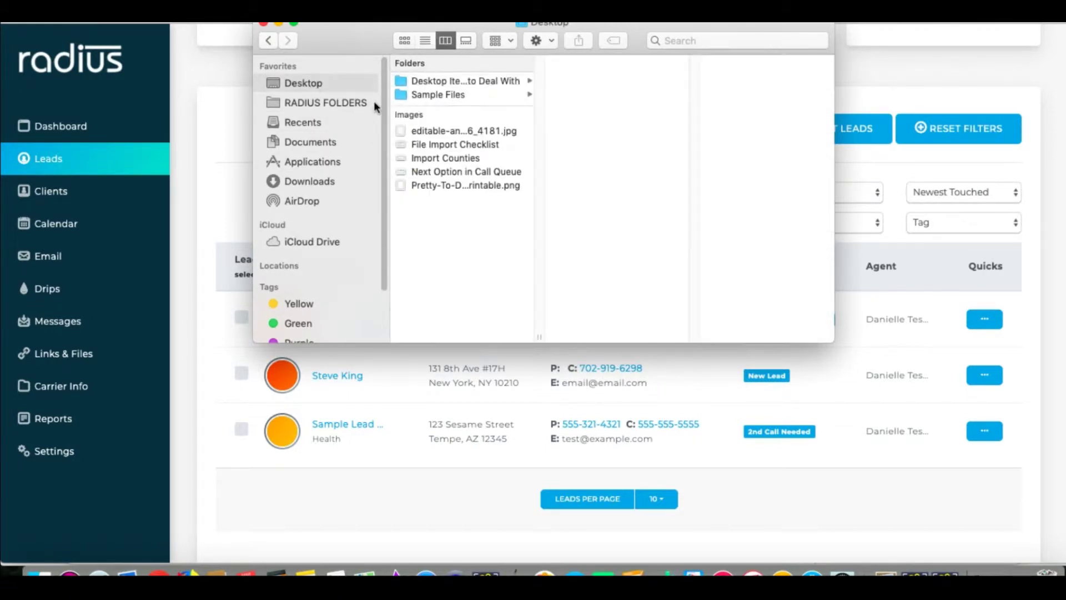
{"action": "left_click", "coordinate": [438, 94]}
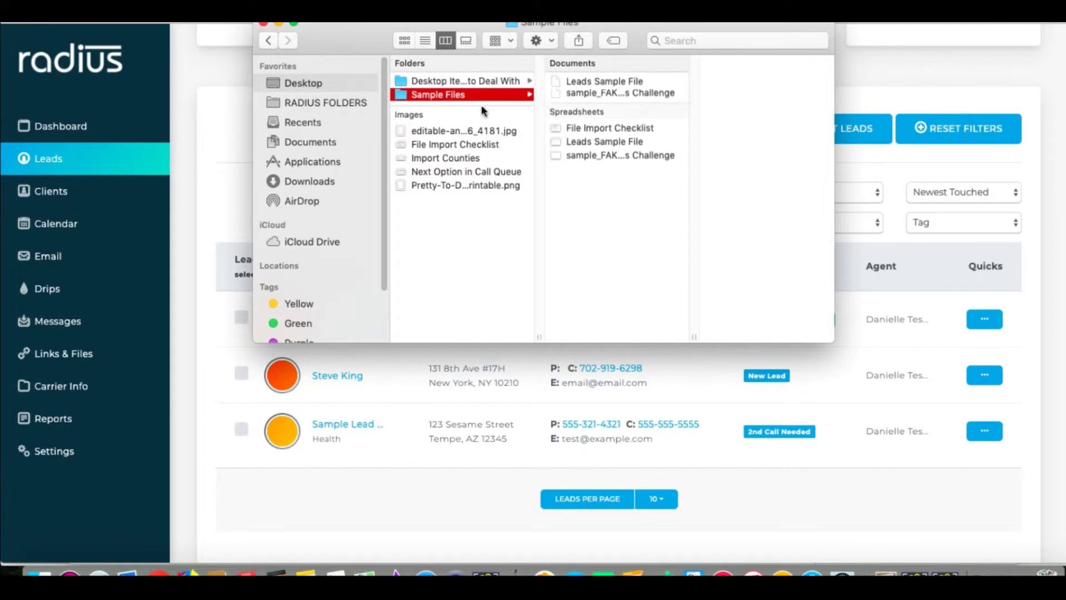
{"action": "left_click", "coordinate": [595, 161]}
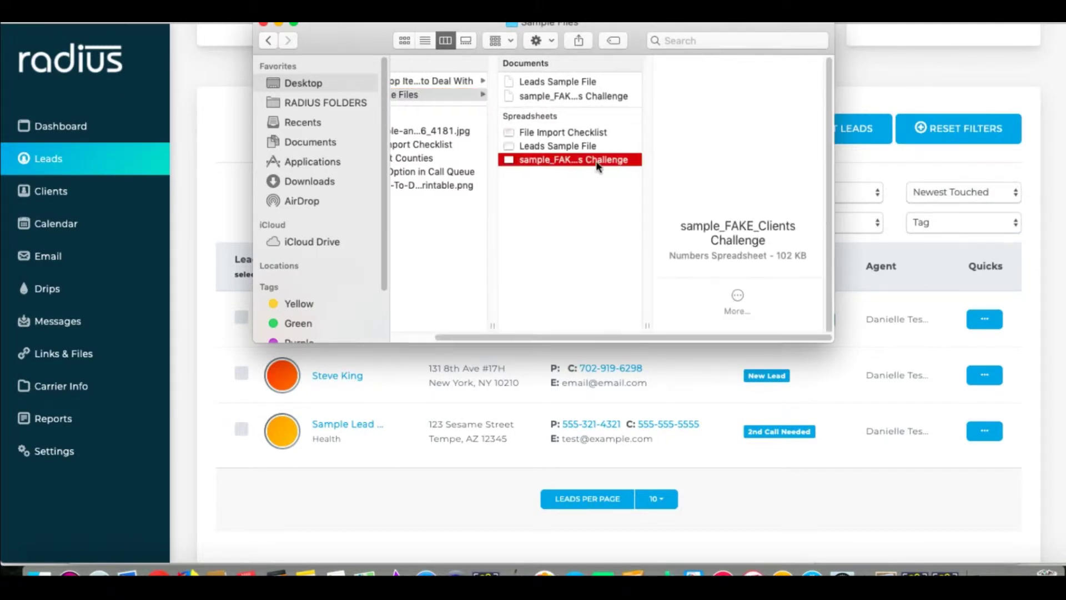
{"action": "double_click", "coordinate": [595, 161]}
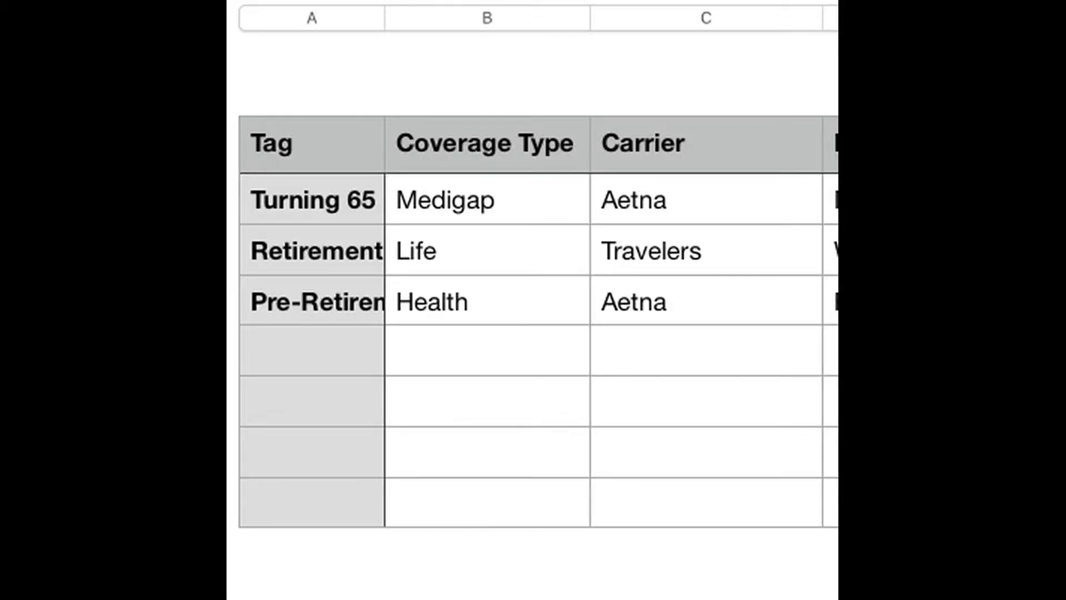
Step: Check the Add Tag field on Account Tags, then select header cell B1 in the Numbers sheet
{"action": "left_click", "coordinate": [871, 224]}
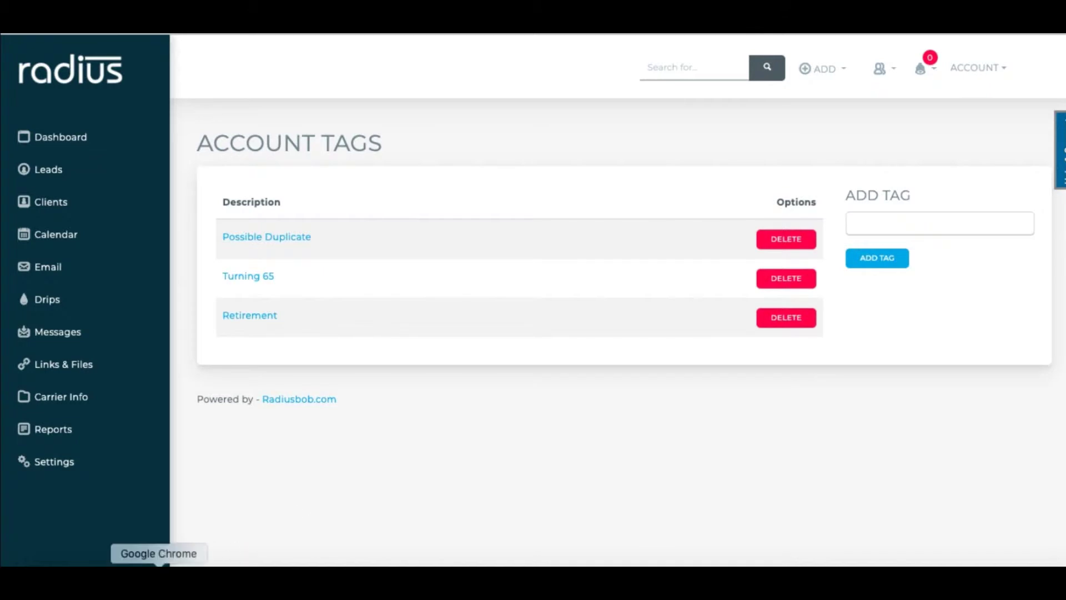
{"action": "left_click", "coordinate": [663, 569]}
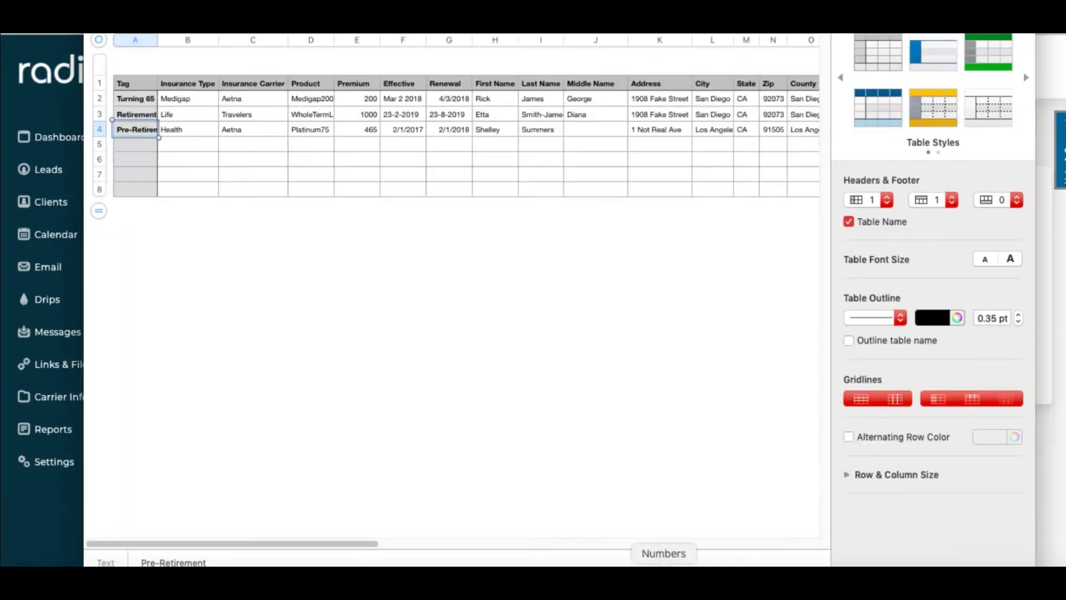
{"action": "left_click", "coordinate": [192, 89]}
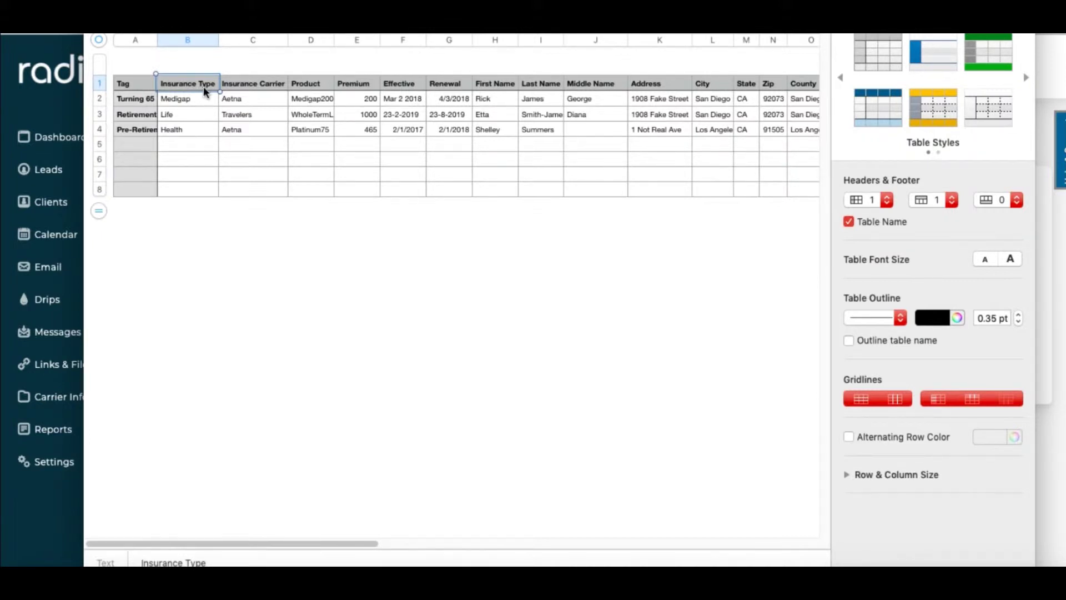
Step: Retype the B1 header from Insurance Type to 'Coverage Type'
{"action": "type", "text": "C"}
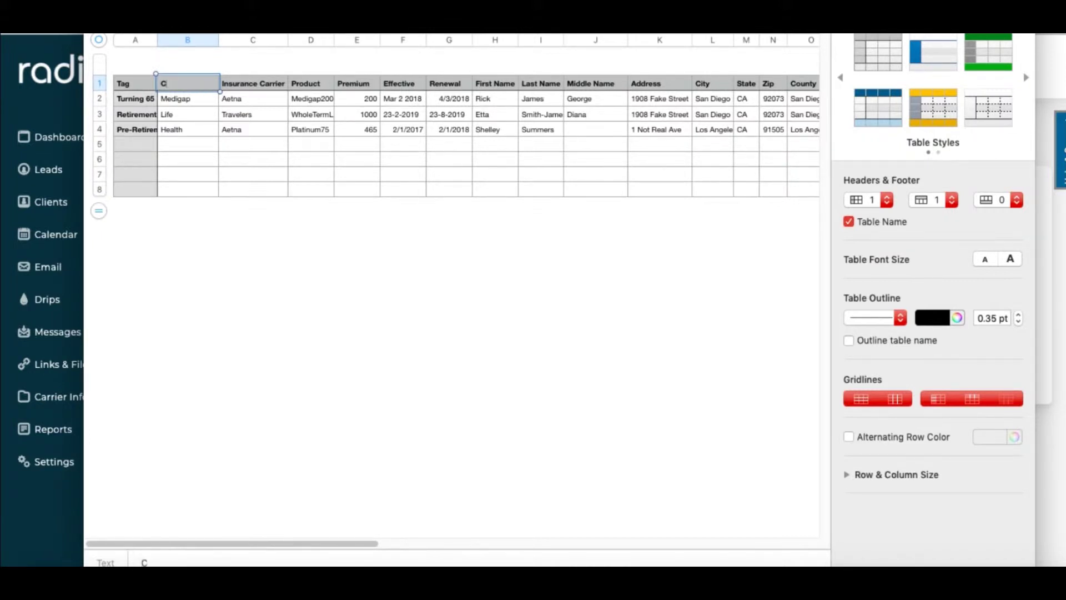
{"action": "type", "text": "overage Type"}
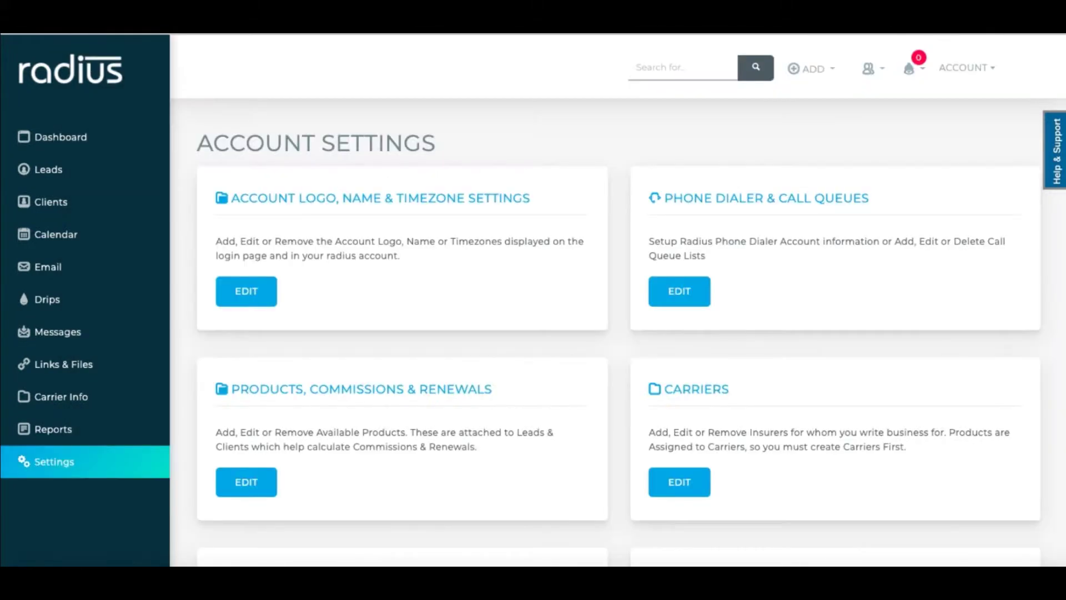
Step: Review the Coverage Types and data fields list in Radius settings
{"action": "scroll", "coordinate": [263, 397], "scroll_direction": "down", "scroll_amount": 8}
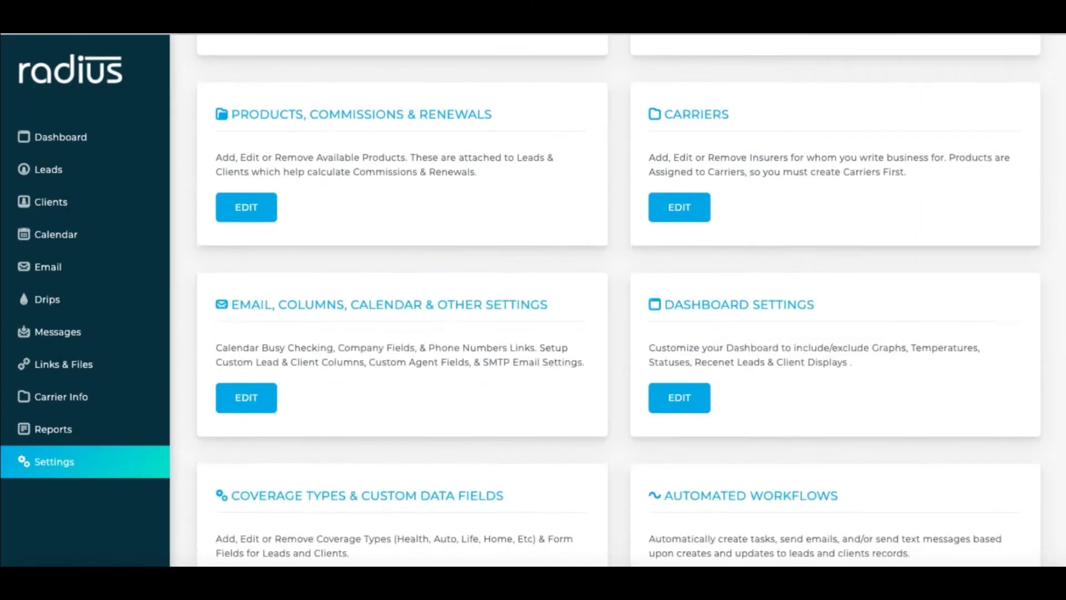
{"action": "left_click", "coordinate": [262, 397]}
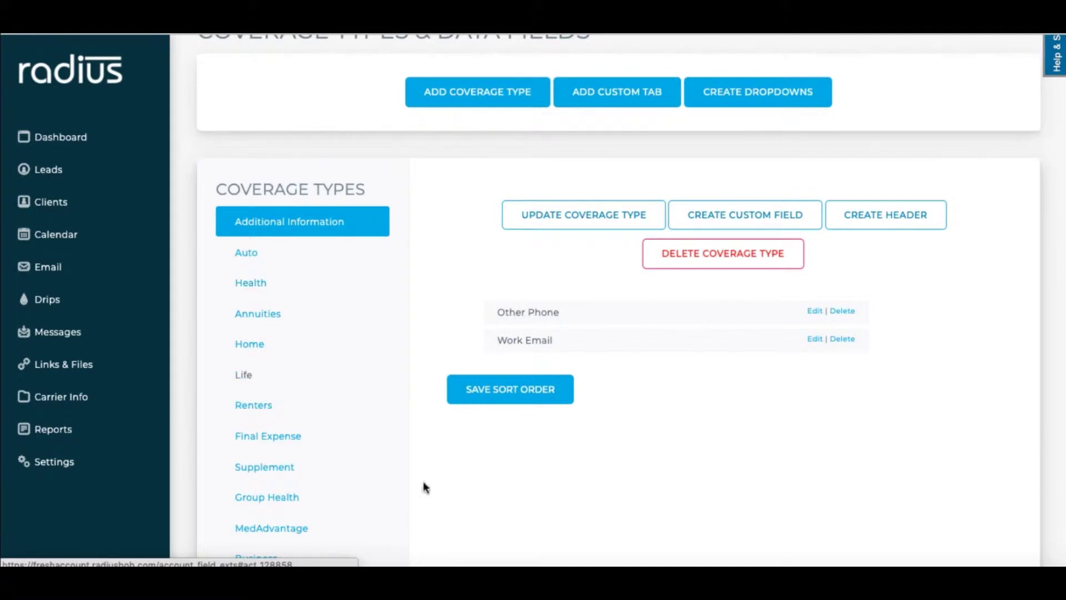
{"action": "scroll", "coordinate": [1054, 276], "scroll_direction": "down", "scroll_amount": 5}
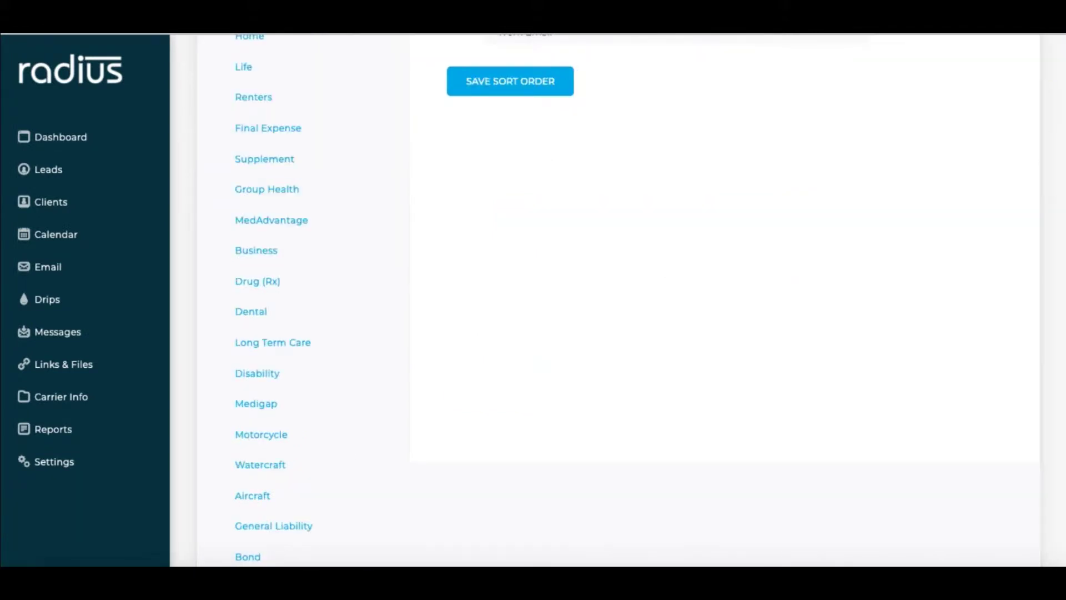
{"action": "scroll", "coordinate": [577, 233], "scroll_direction": "up", "scroll_amount": 7}
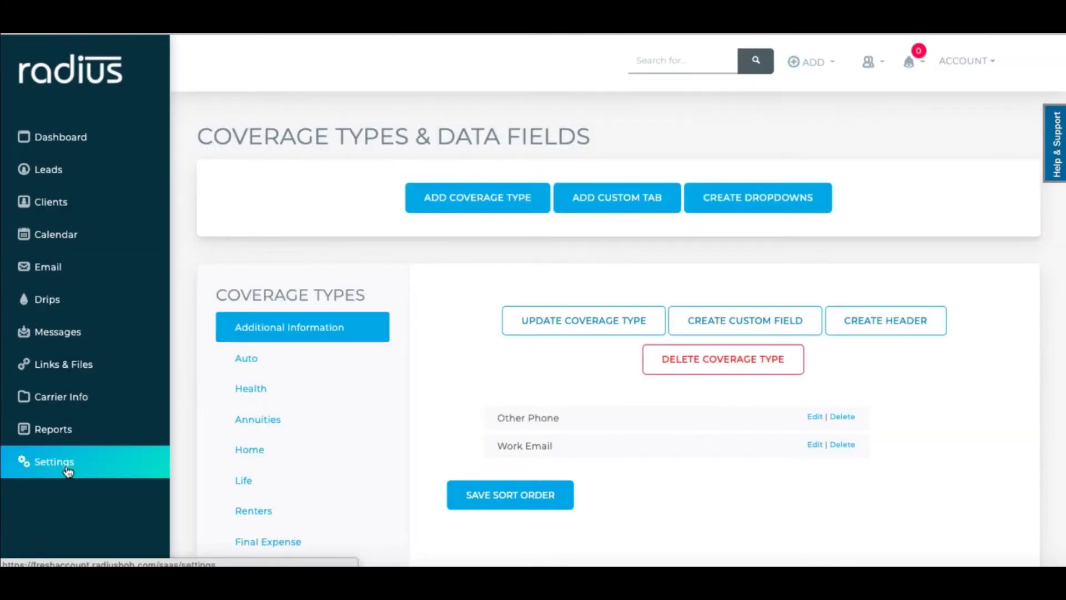
Step: Open Products, Commissions & Renewals settings and select the Insurance Carrier and Product columns in Numbers
{"action": "left_click", "coordinate": [67, 470]}
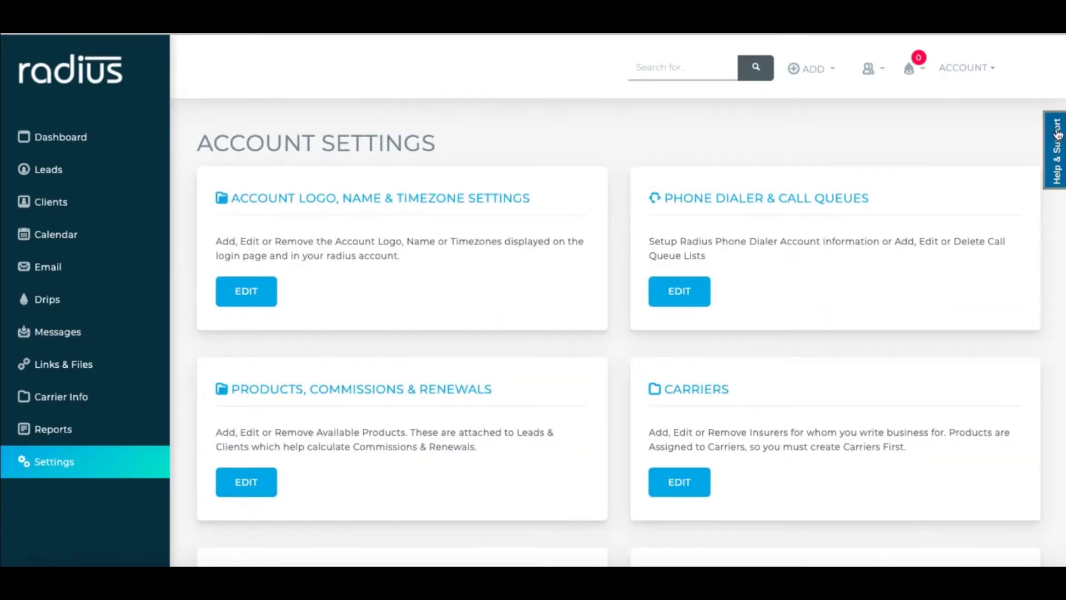
{"action": "scroll", "coordinate": [1000, 161], "scroll_direction": "down", "scroll_amount": 4}
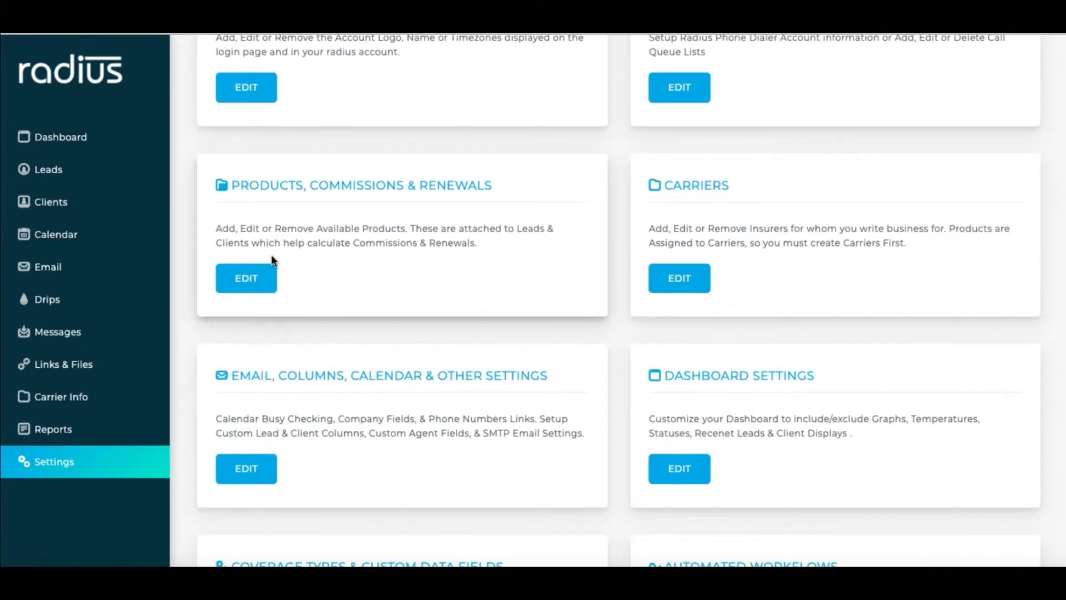
{"action": "left_click", "coordinate": [251, 287]}
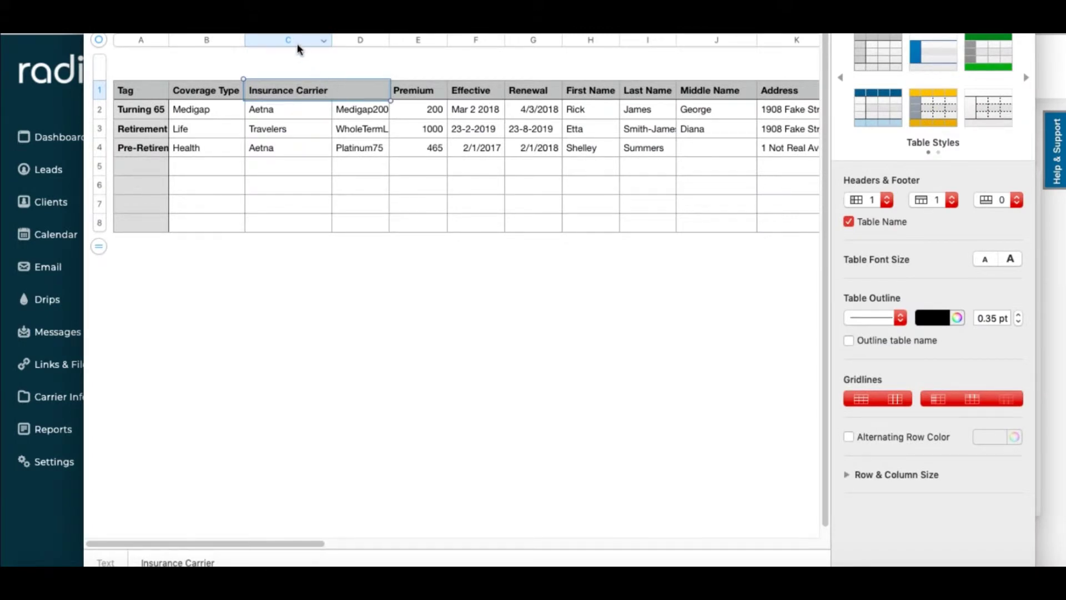
{"action": "left_click_drag", "start_coordinate": [297, 44], "coordinate": [357, 40]}
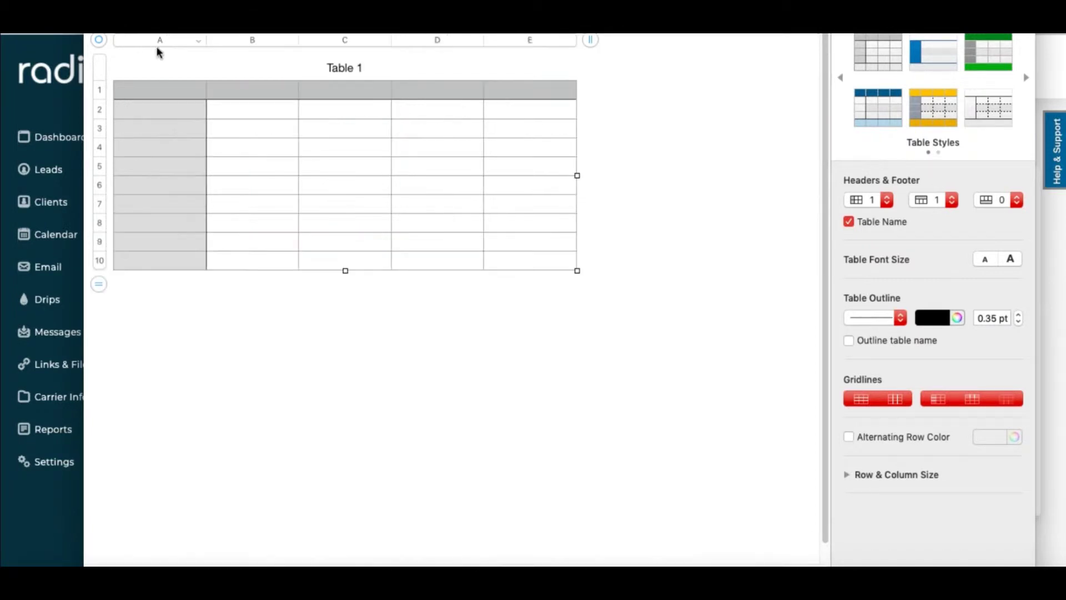
Step: Paste the carrier and product data into the new table, delete its header row, and select columns A and B
{"action": "left_click", "coordinate": [160, 95]}
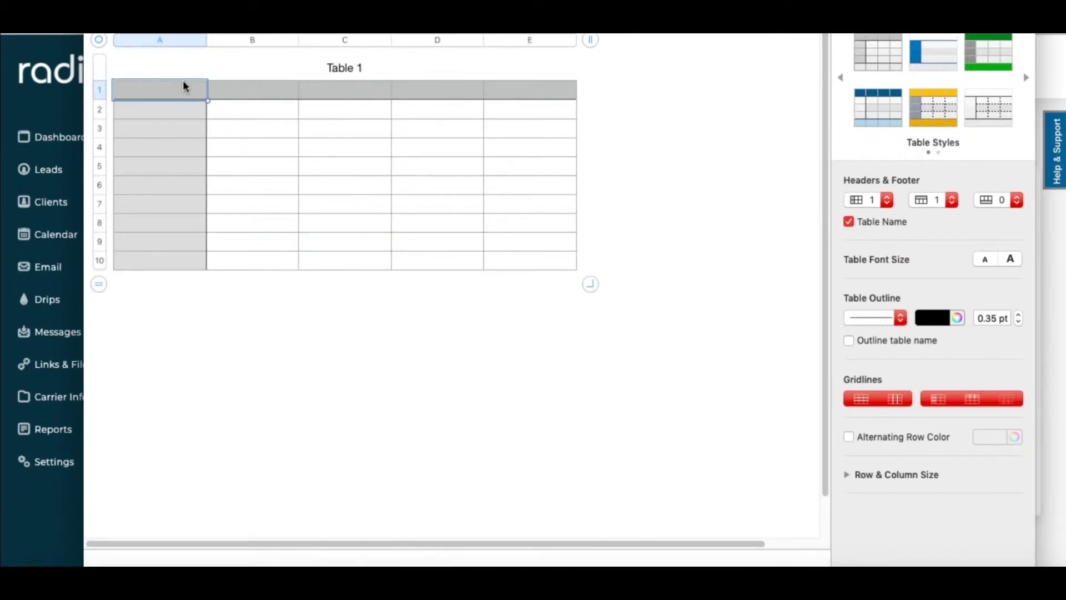
{"action": "type", "text": "Insurance Carrier\tProduct Aetna\tMedigap200 Travelers\tWholeTermLife 250k Aetna\tPlatinum75"}
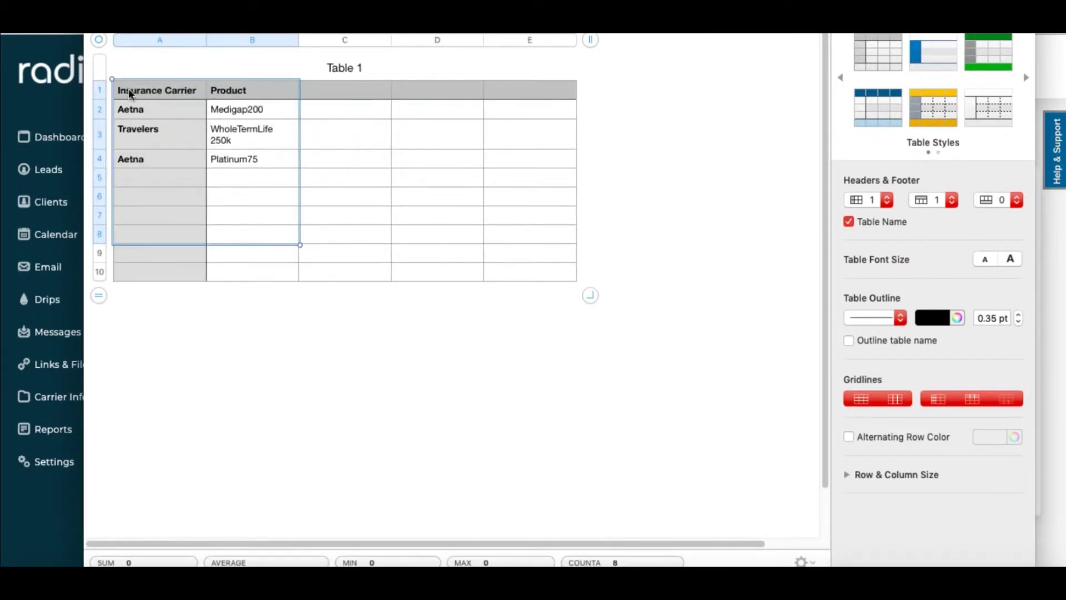
{"action": "left_click", "coordinate": [143, 93]}
{"action": "left_click", "coordinate": [253, 90], "text": "shift"}
{"action": "right_click", "coordinate": [253, 90]}
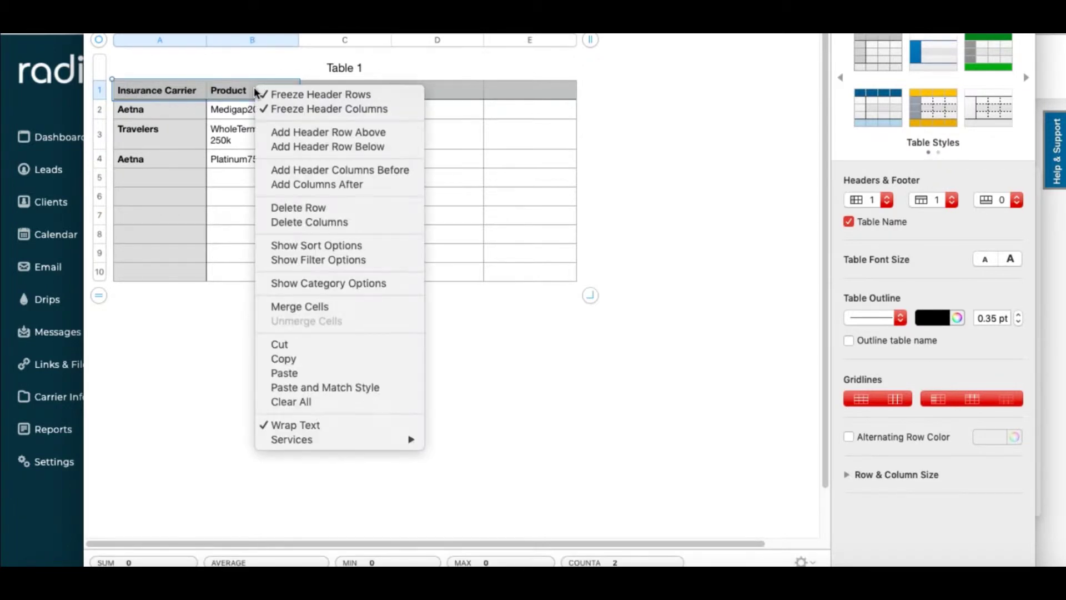
{"action": "left_click", "coordinate": [298, 208]}
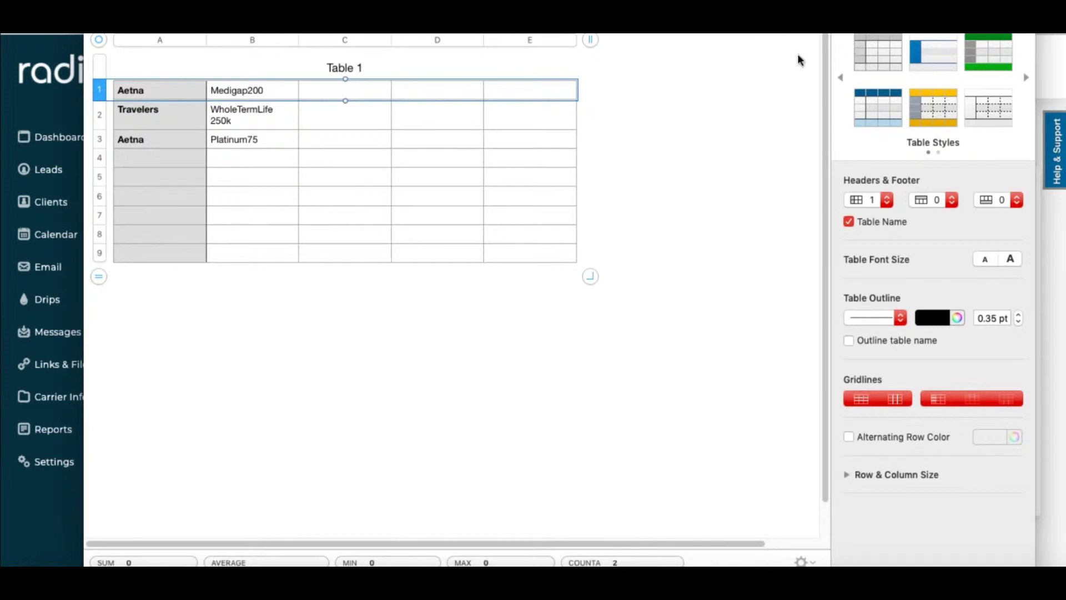
{"action": "left_click", "coordinate": [166, 43]}
{"action": "left_click", "coordinate": [250, 40], "text": "shift"}
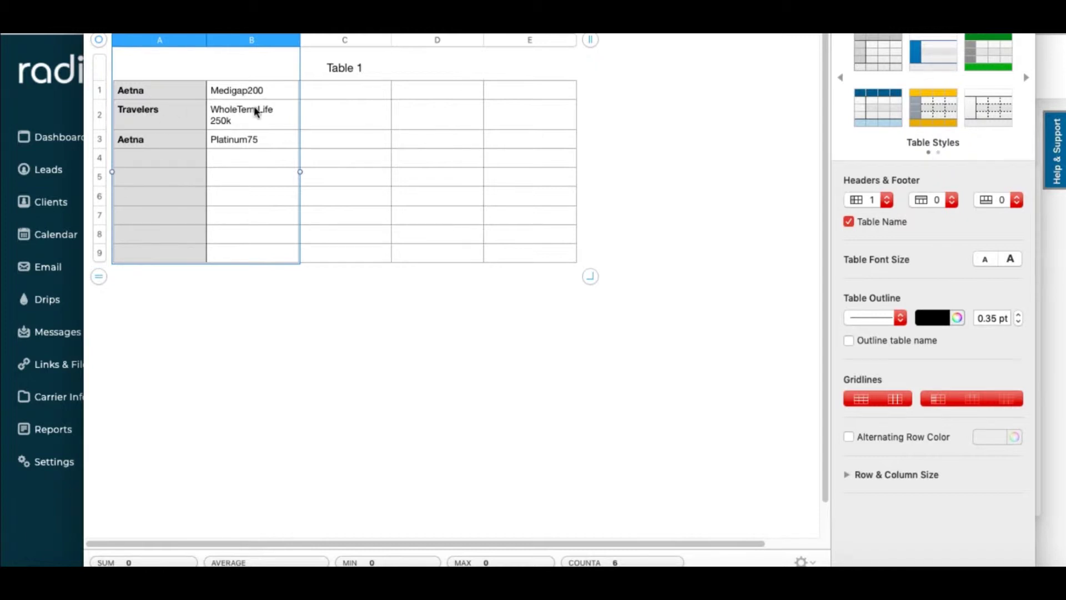
Step: Sort the table ascending by column A, then by column B
{"action": "left_click", "coordinate": [938, 35]}
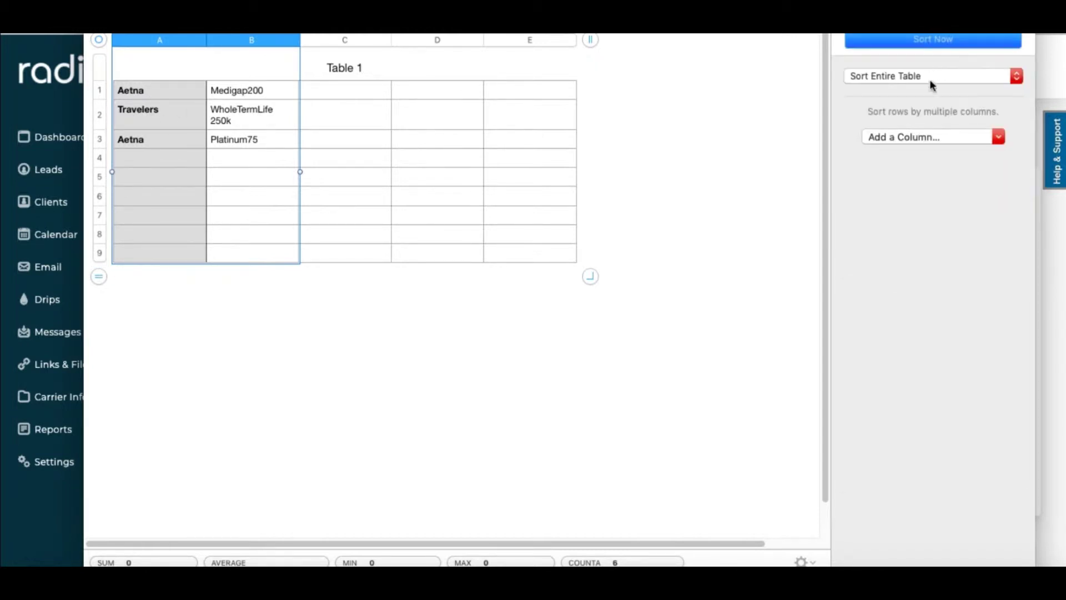
{"action": "left_click", "coordinate": [941, 135]}
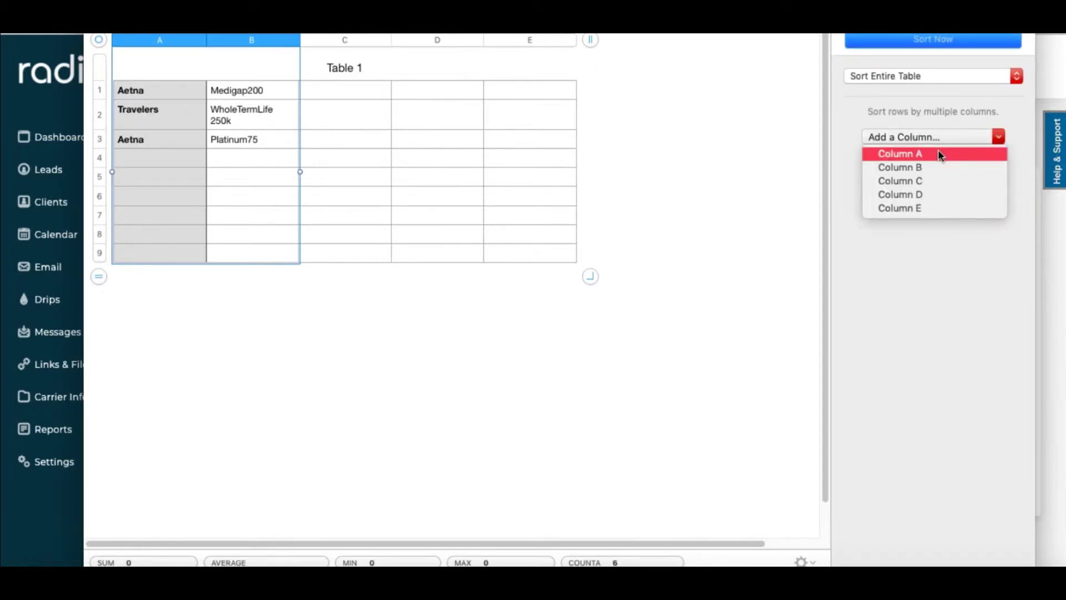
{"action": "left_click", "coordinate": [940, 155]}
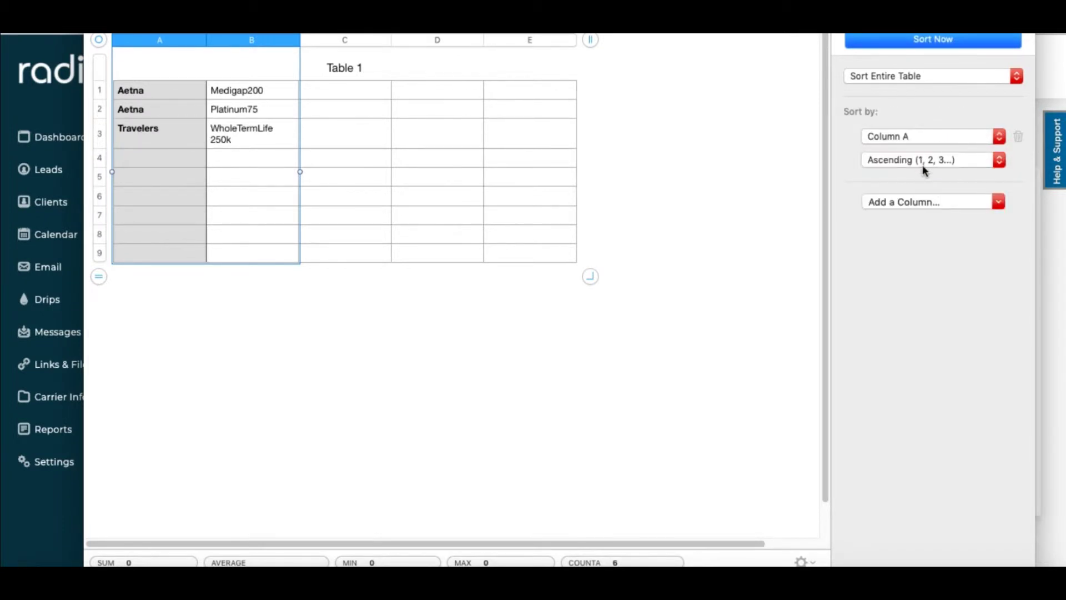
{"action": "left_click", "coordinate": [920, 201]}
{"action": "left_click", "coordinate": [918, 231]}
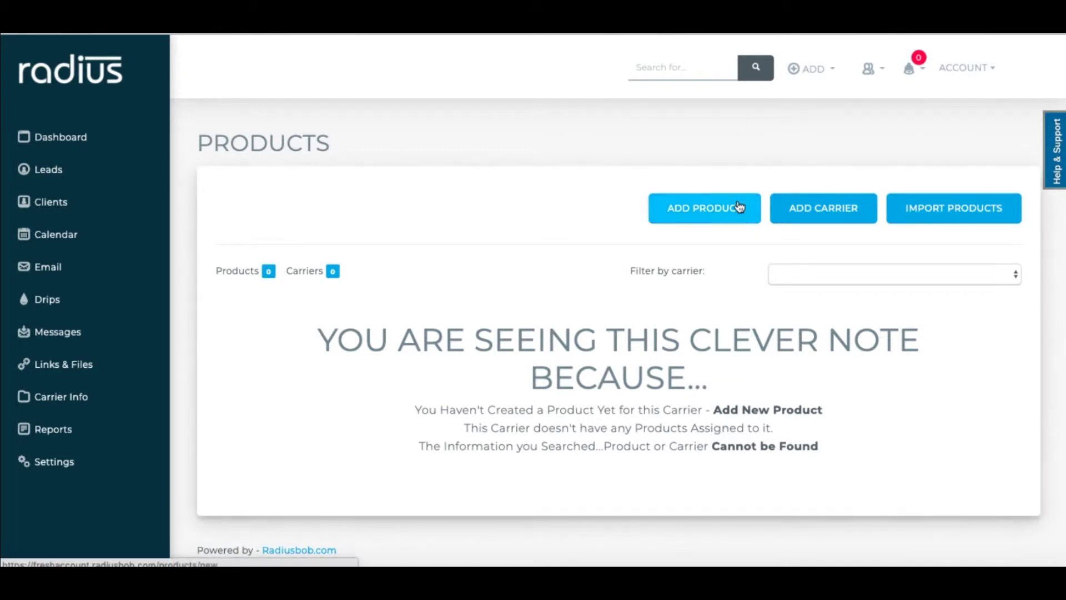
Step: Create carriers Aetna and Travelers by pasting both names into Add Carrier
{"action": "left_click", "coordinate": [812, 215]}
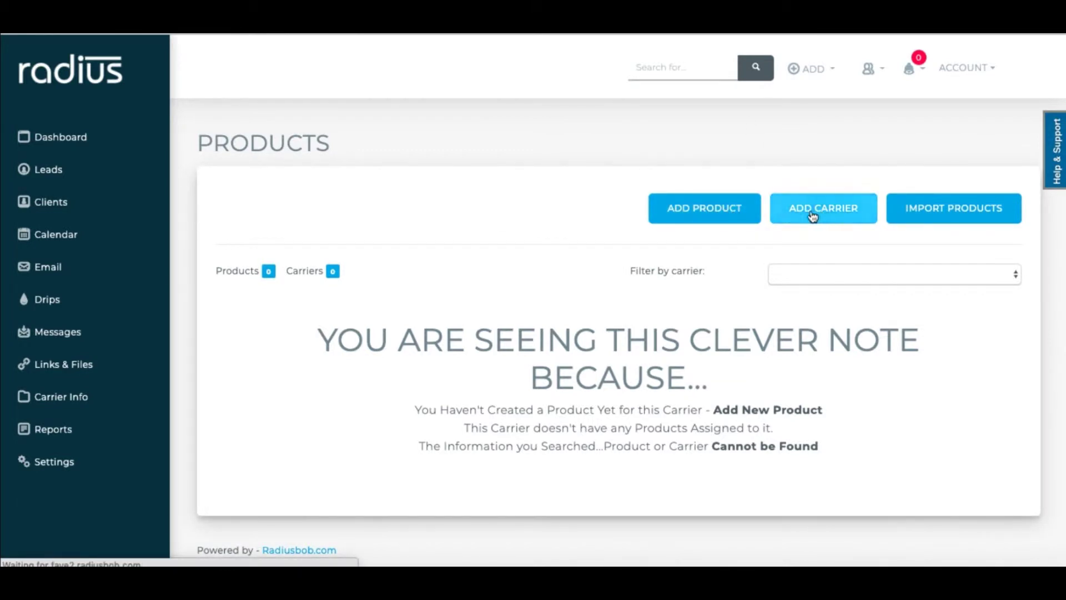
{"action": "left_click", "coordinate": [574, 264]}
{"action": "type", "text": "Aetna Travelers"}
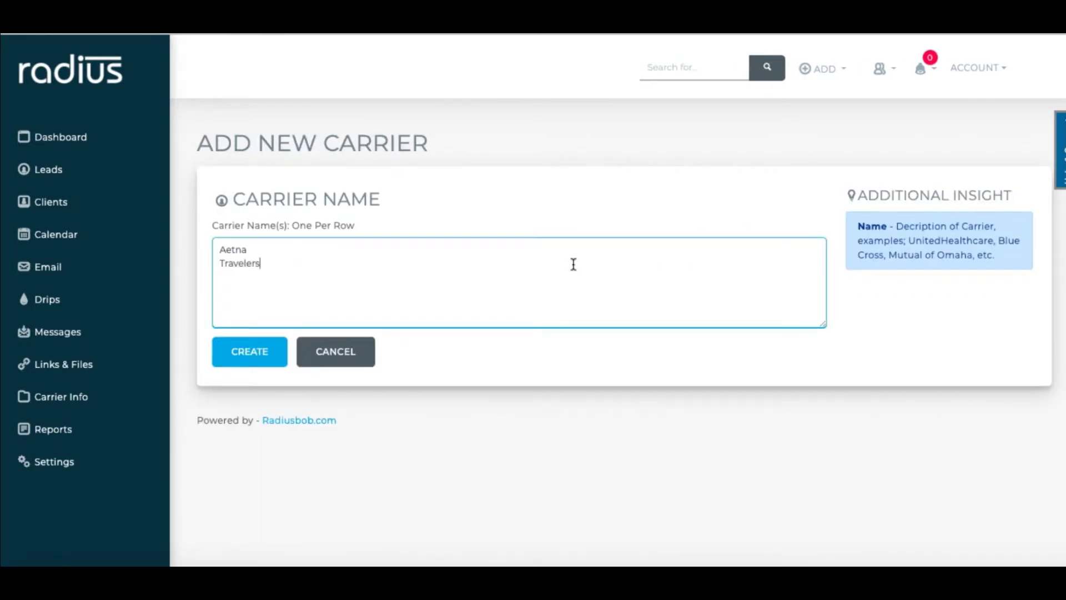
{"action": "left_click", "coordinate": [262, 362]}
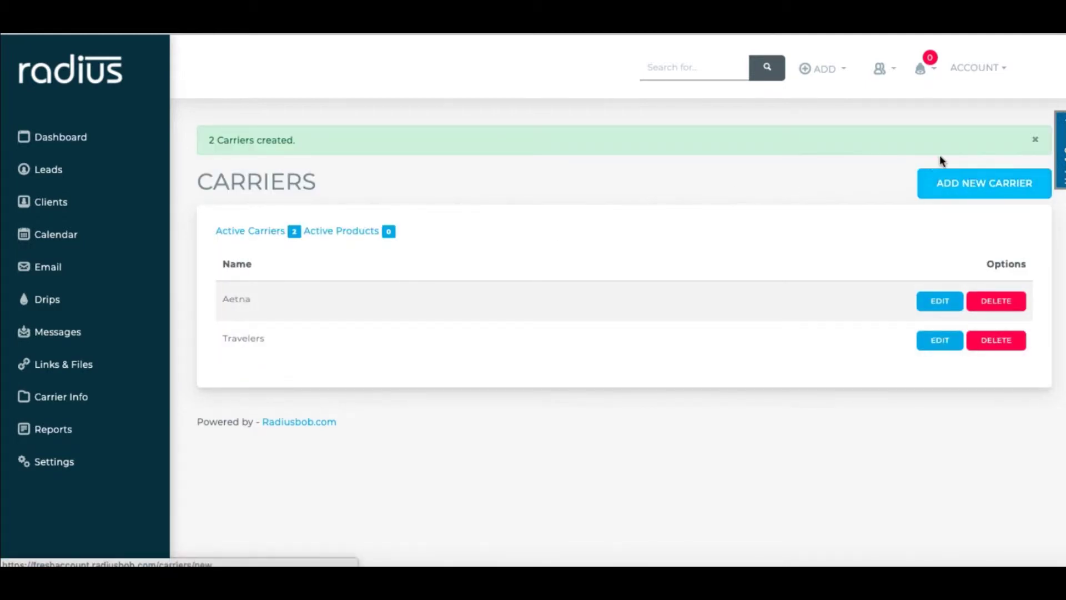
Step: Review Aetna's carrier Information tab, then go to account Settings
{"action": "left_click", "coordinate": [925, 299]}
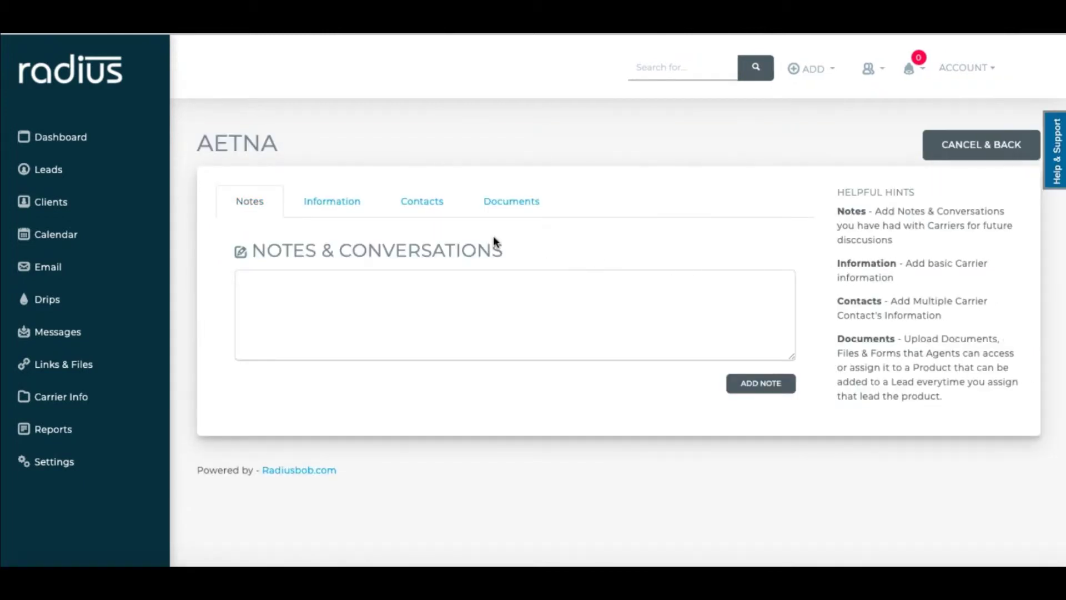
{"action": "left_click", "coordinate": [355, 208]}
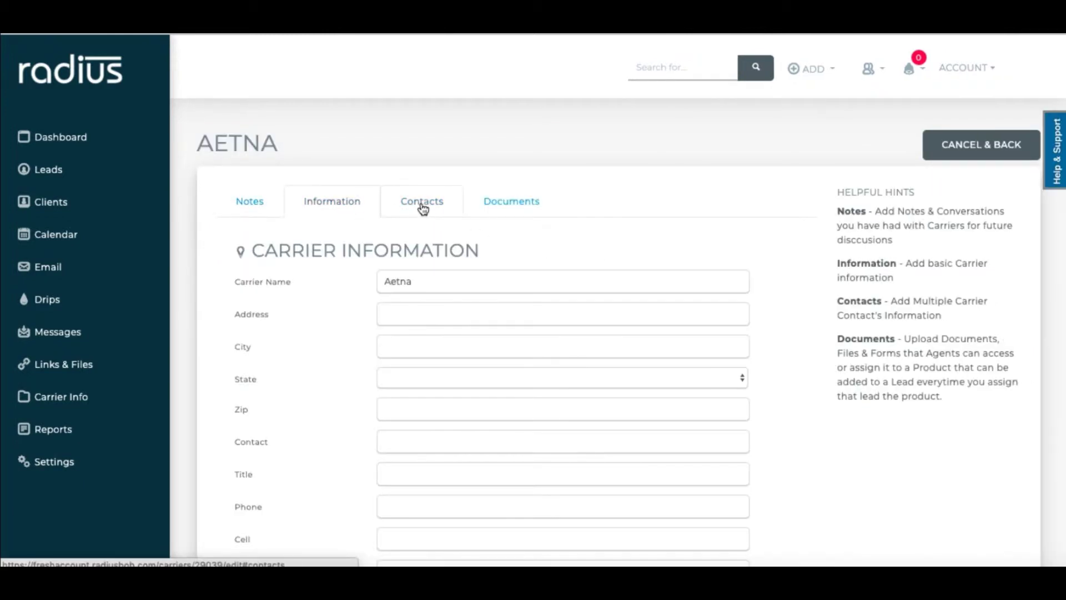
{"action": "left_click", "coordinate": [63, 471]}
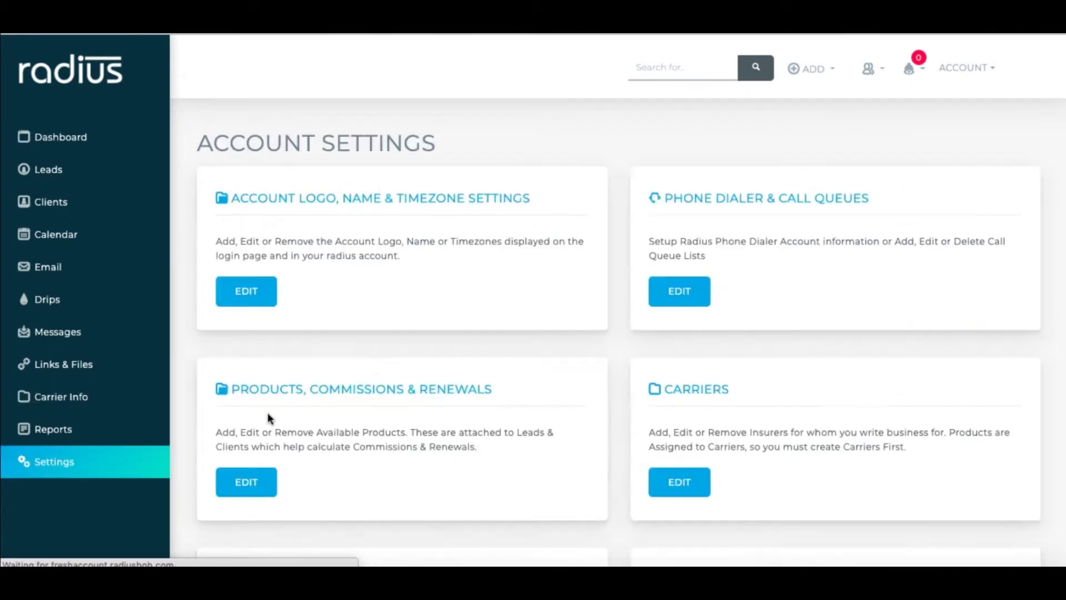
Step: Start a new product in Products and assign it to carrier Aetna
{"action": "left_click", "coordinate": [254, 490]}
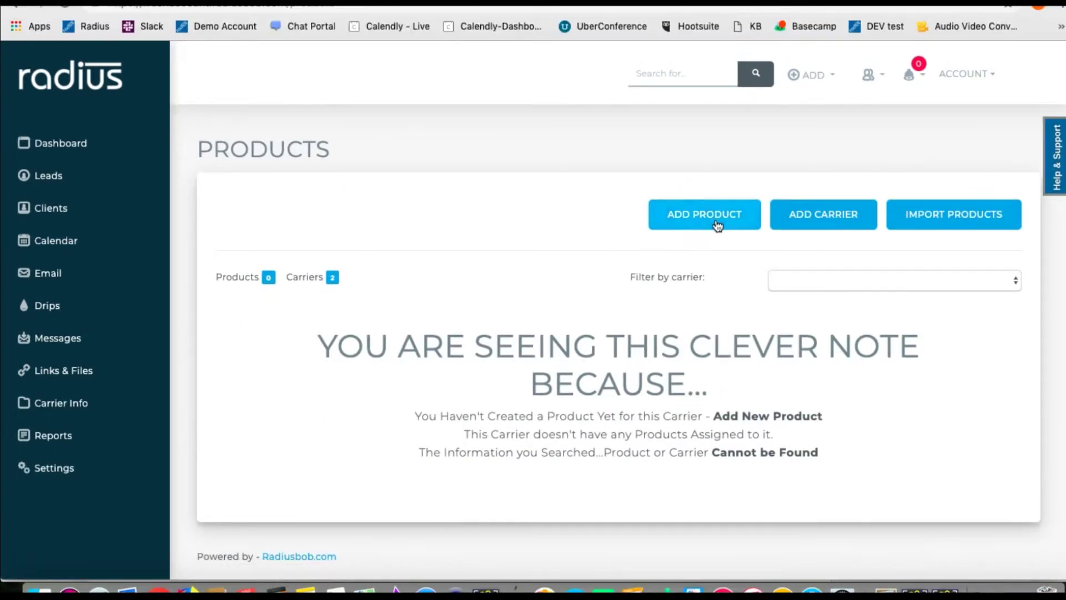
{"action": "left_click", "coordinate": [715, 224]}
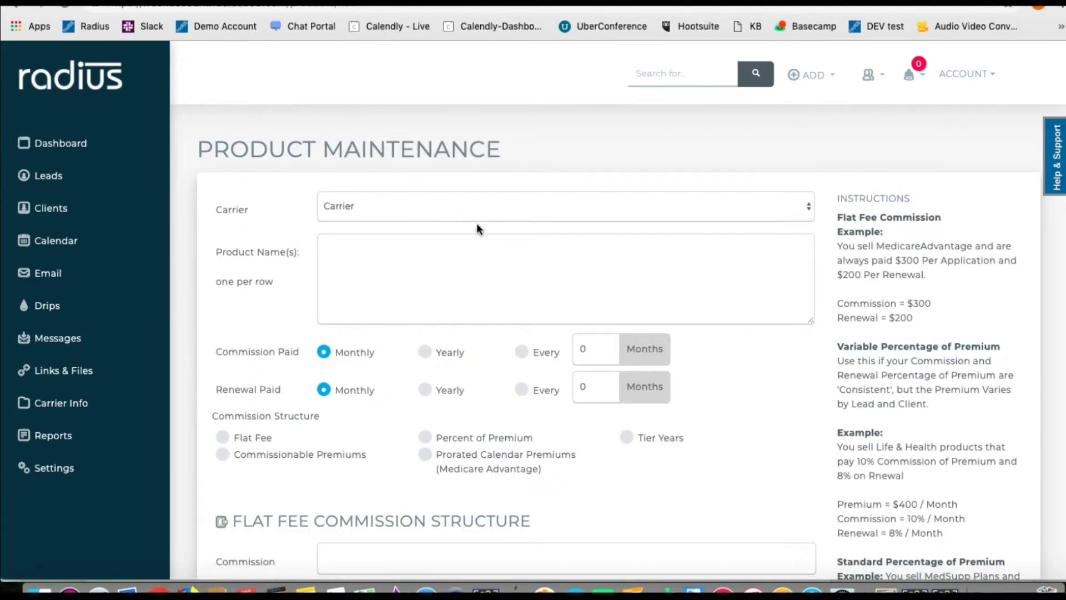
{"action": "left_click", "coordinate": [472, 206]}
{"action": "left_click", "coordinate": [469, 217]}
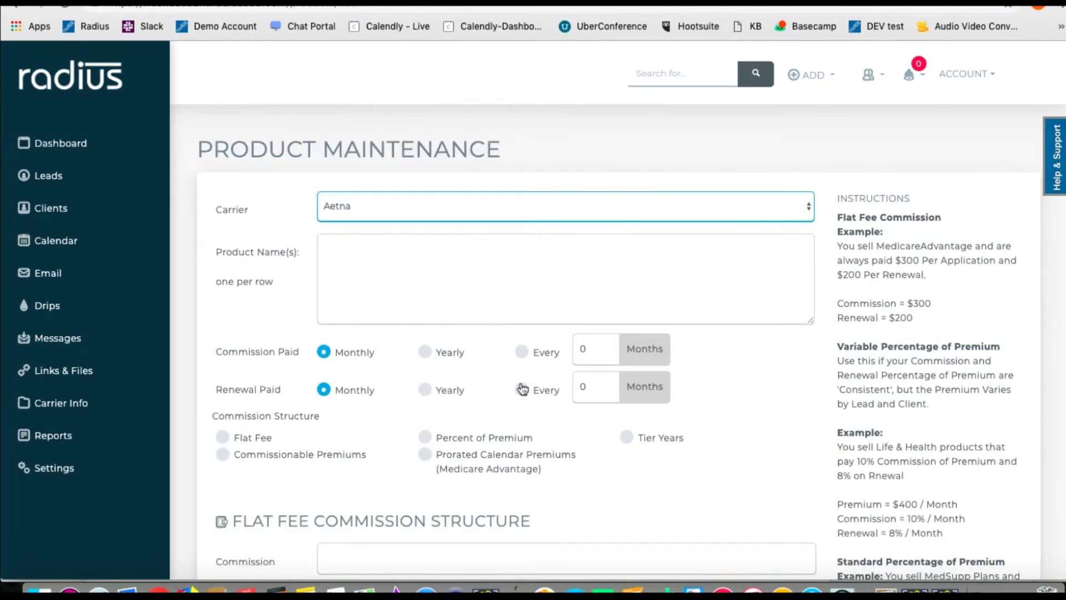
Step: Copy Medigap200 and Platinum75 from the spreadsheet into the product names box
{"action": "left_click", "coordinate": [663, 589]}
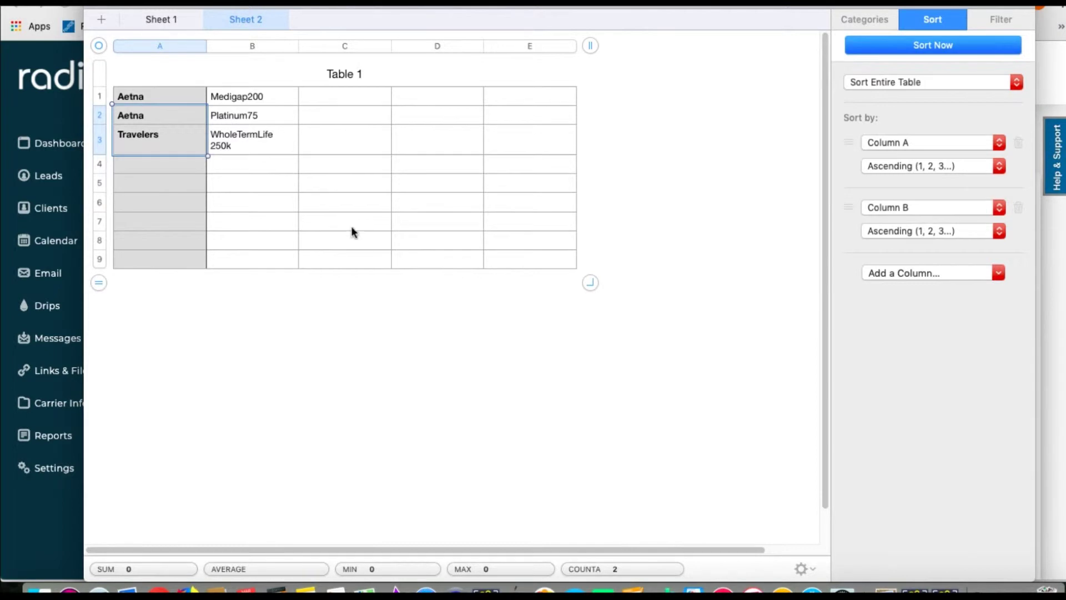
{"action": "left_click_drag", "start_coordinate": [261, 105], "coordinate": [262, 122]}
{"action": "key", "text": "super+c"}
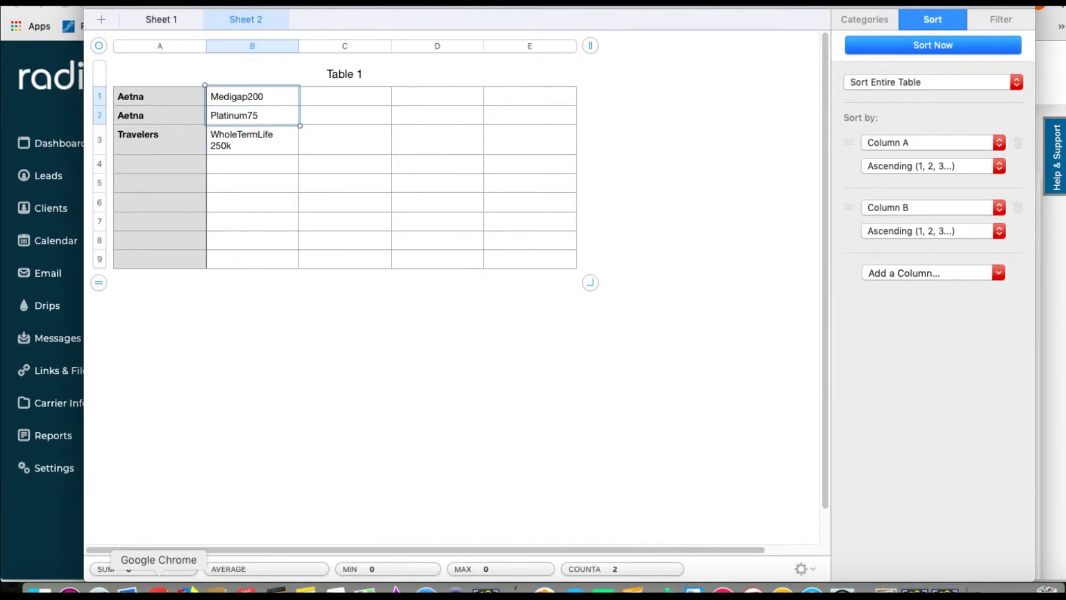
{"action": "left_click", "coordinate": [62, 537]}
{"action": "left_click", "coordinate": [370, 262]}
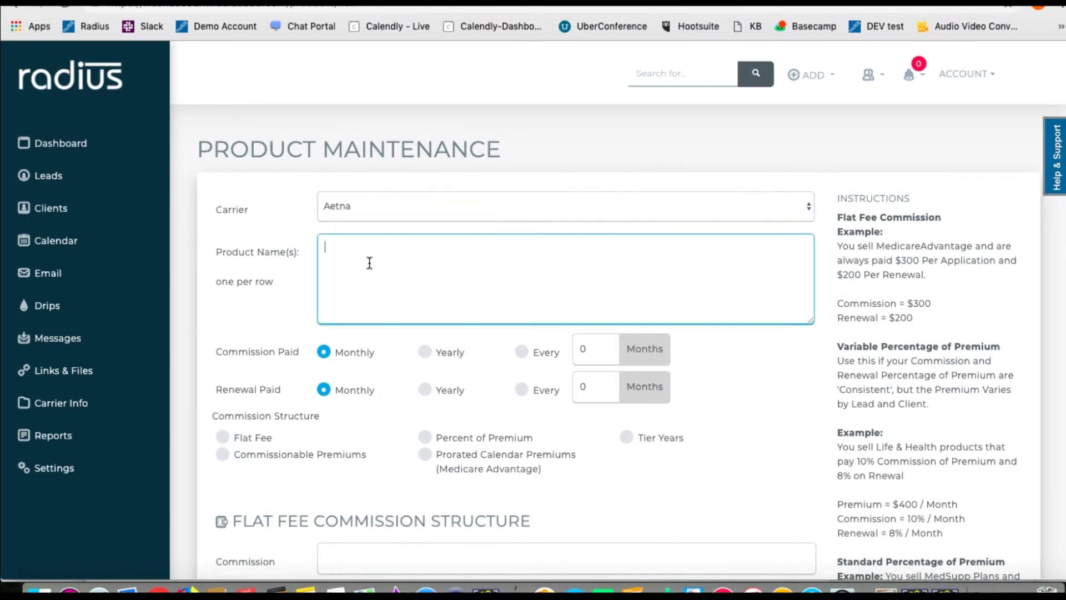
{"action": "key", "text": "super+v"}
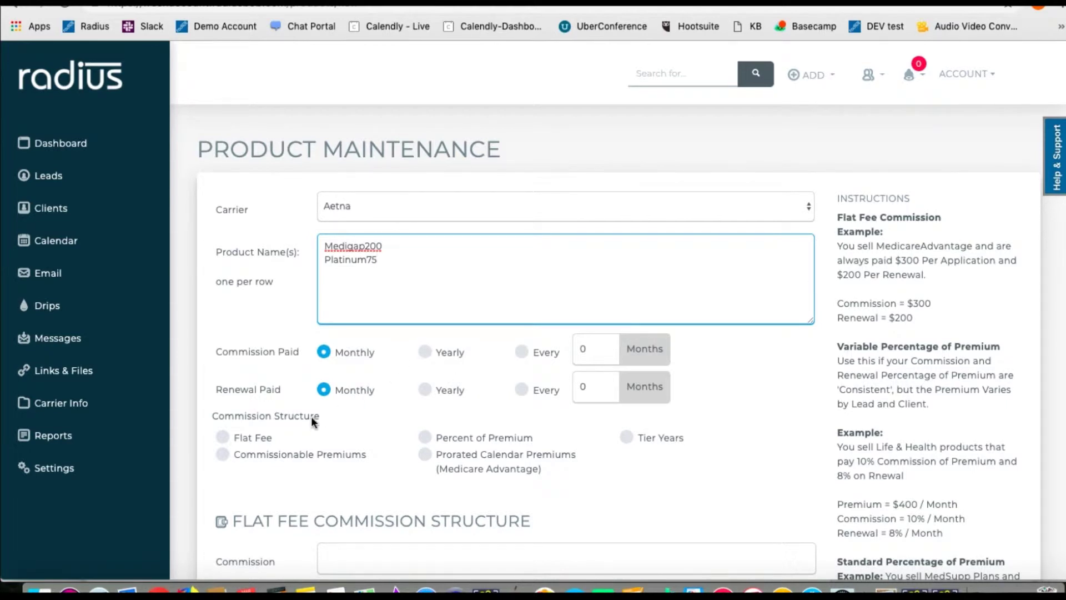
Step: Choose Flat Fee commission with Commission 0 and Renewal 0
{"action": "left_click", "coordinate": [223, 436]}
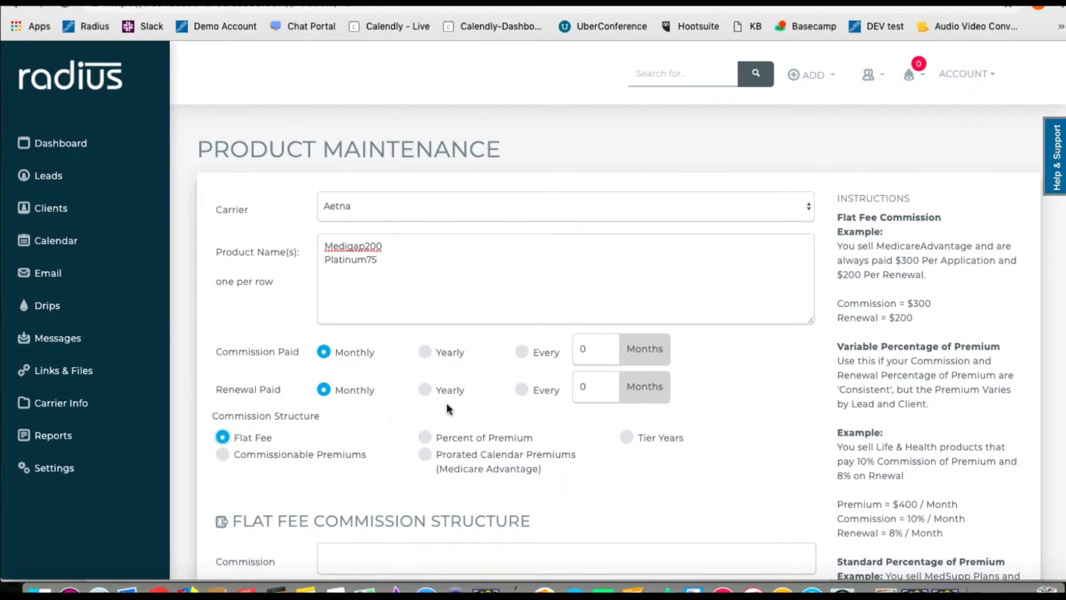
{"action": "scroll", "coordinate": [761, 327], "scroll_direction": "down", "scroll_amount": 4}
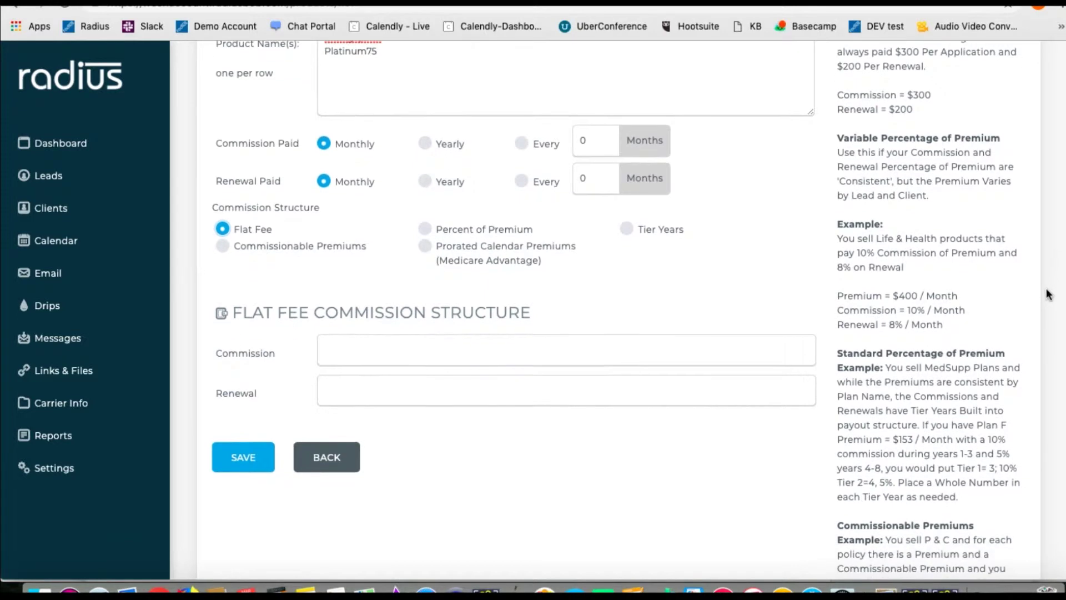
{"action": "left_click", "coordinate": [685, 350]}
{"action": "type", "text": "0"}
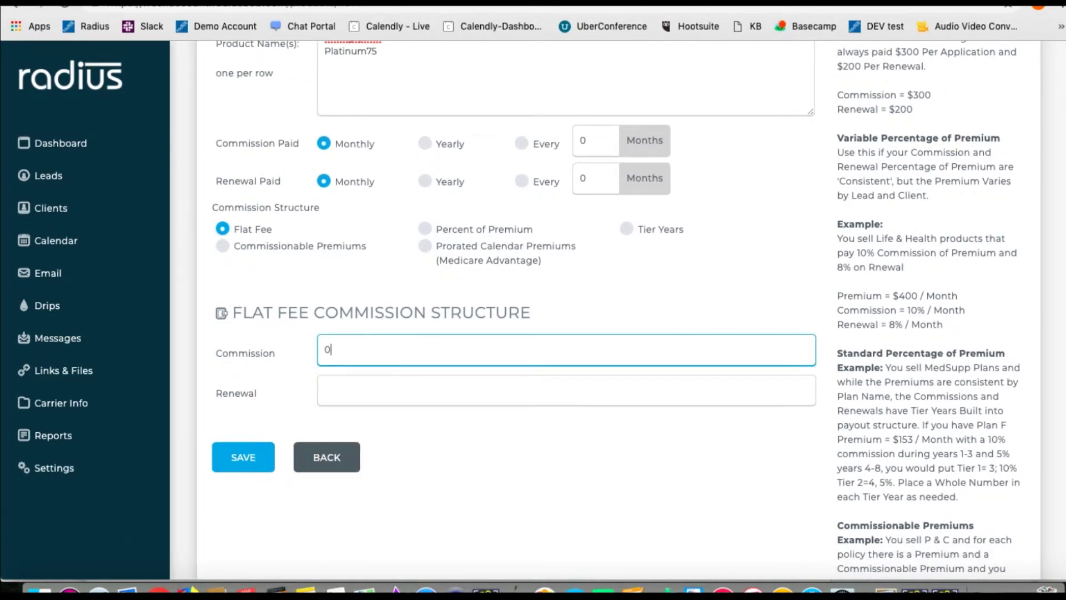
{"action": "left_click", "coordinate": [590, 383]}
{"action": "type", "text": "0"}
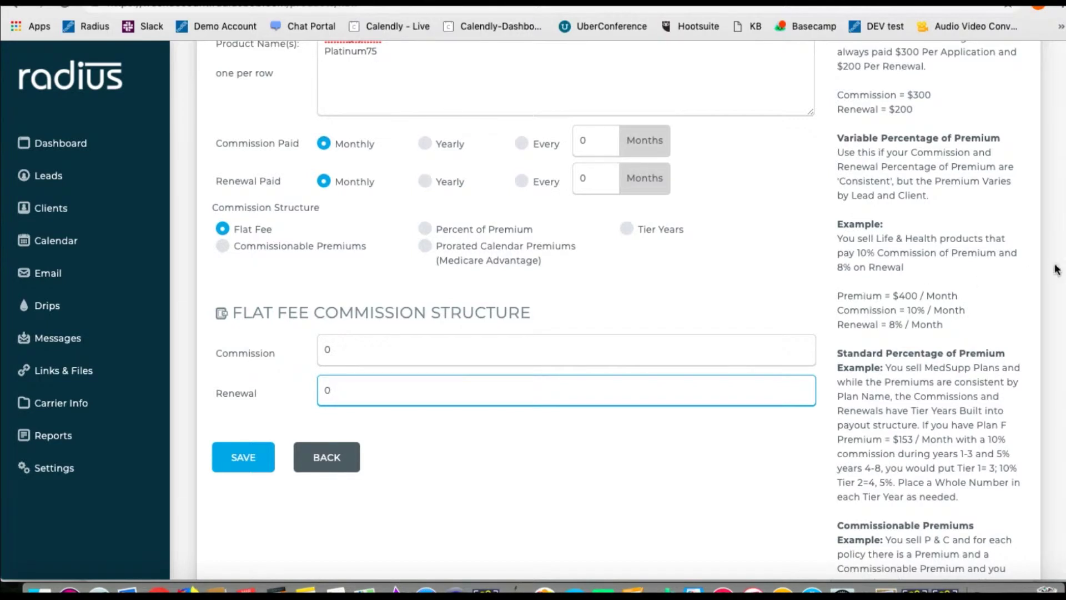
{"action": "scroll", "coordinate": [616, 309], "scroll_direction": "up", "scroll_amount": 2}
Step: Delete Sheet 2 from the Numbers spreadsheet
{"action": "key", "text": "super+Tab"}
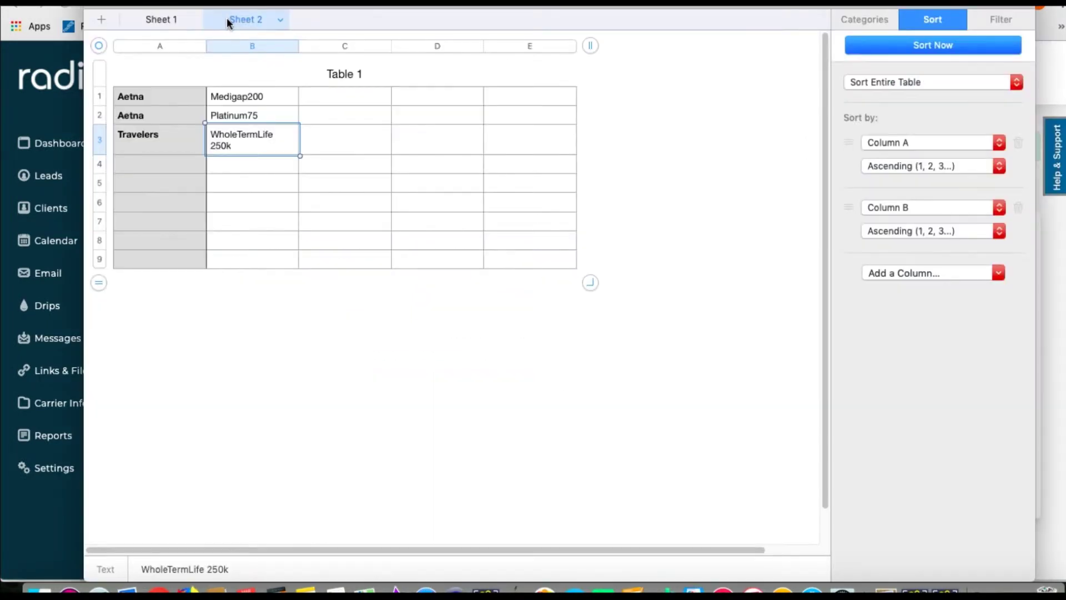
{"action": "right_click", "coordinate": [226, 18]}
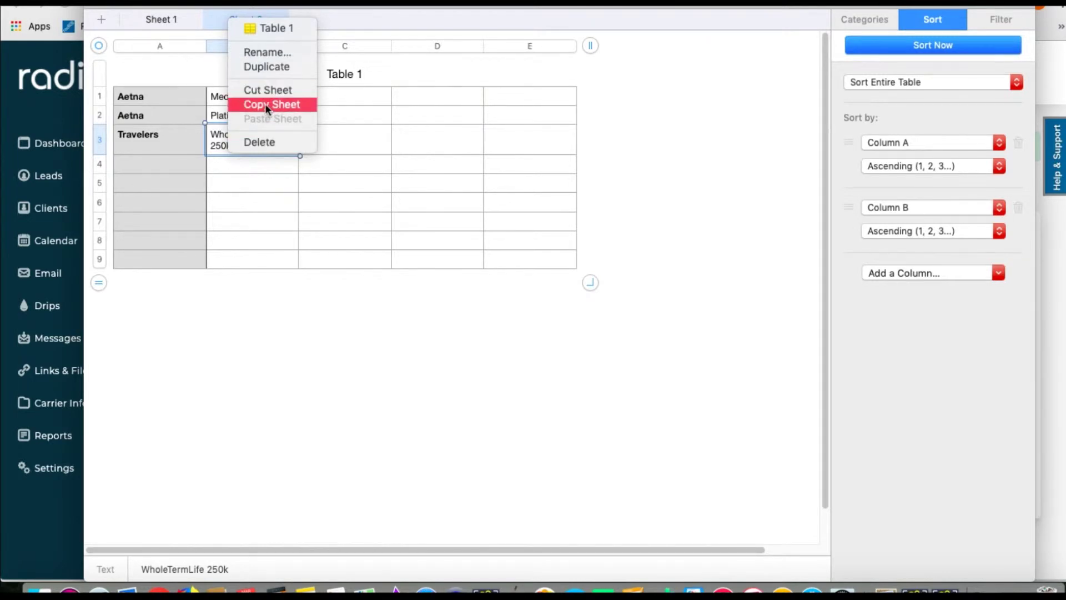
{"action": "left_click", "coordinate": [265, 141]}
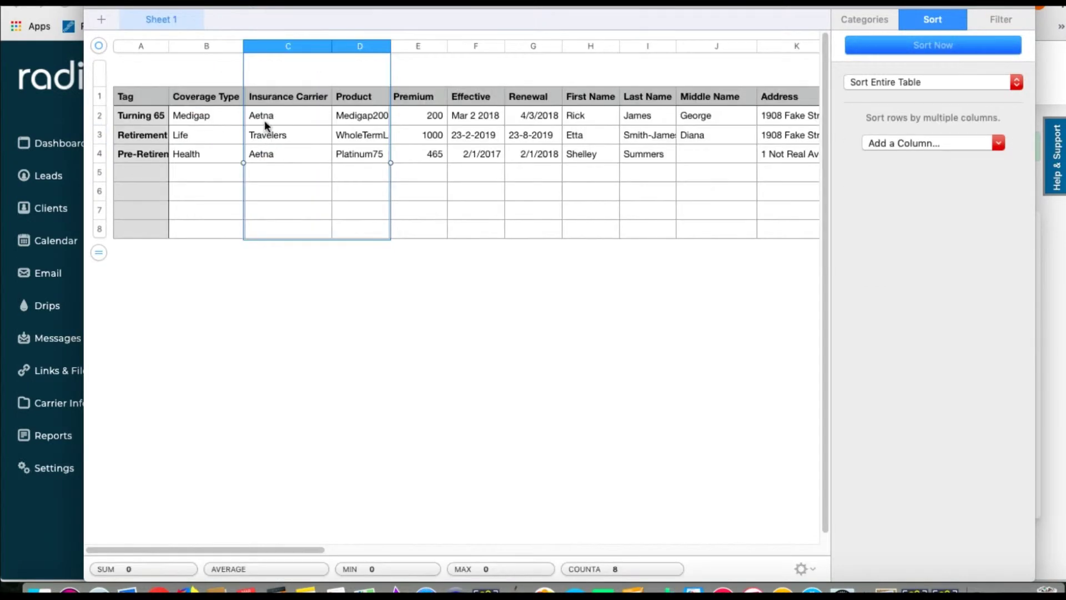
Step: Review Sheet 1's header row from Product through Effective, First Name and Last Name
{"action": "left_click", "coordinate": [371, 96]}
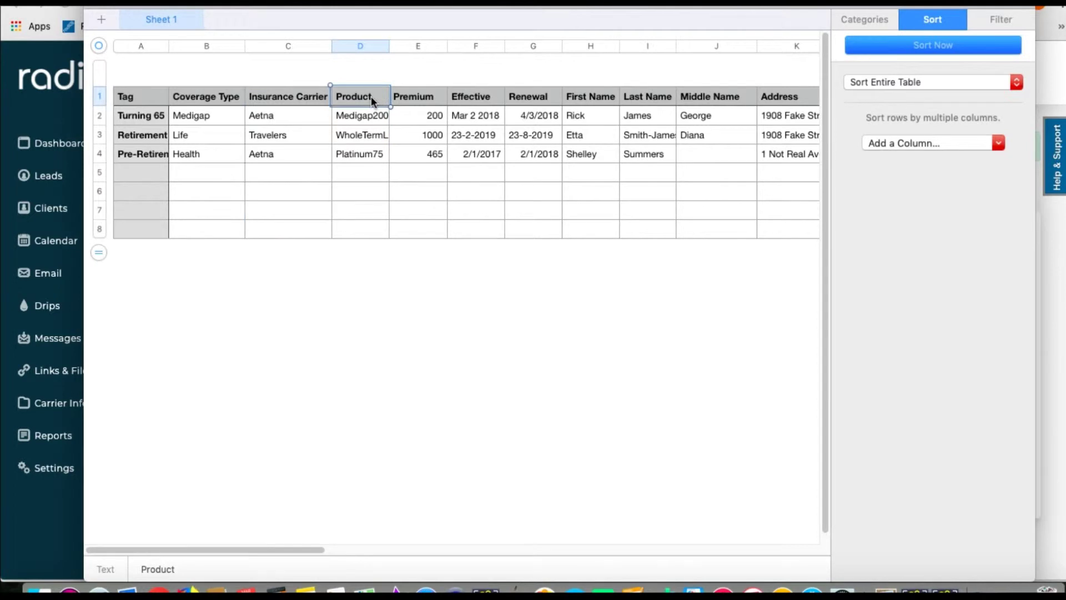
{"action": "key", "text": "Right"}
{"action": "key", "text": "Right"}
{"action": "key", "text": "Right"}
{"action": "key", "text": "Right"}
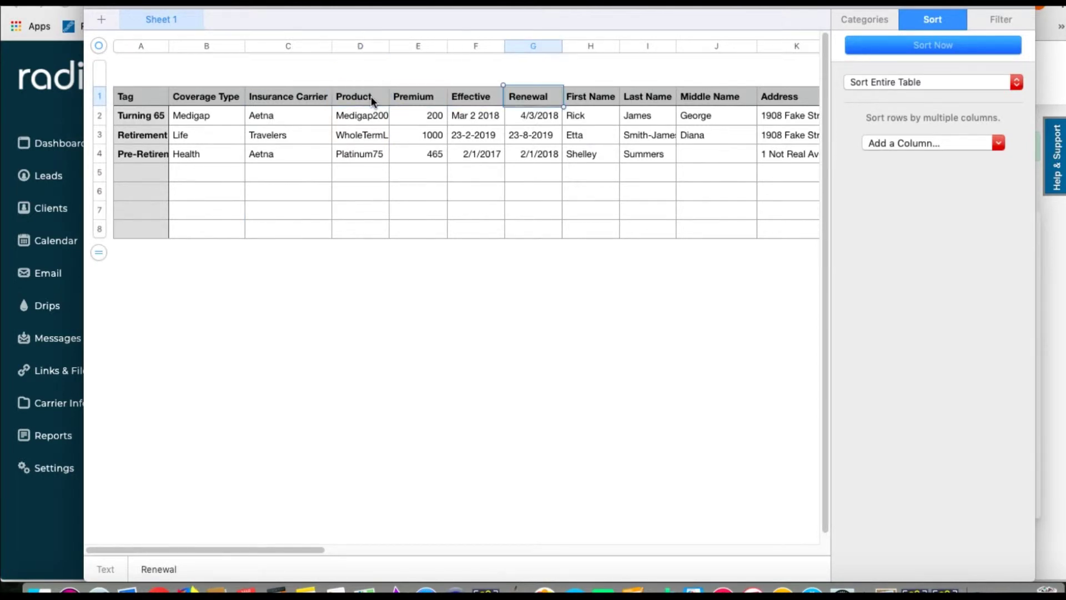
{"action": "key", "text": "Right"}
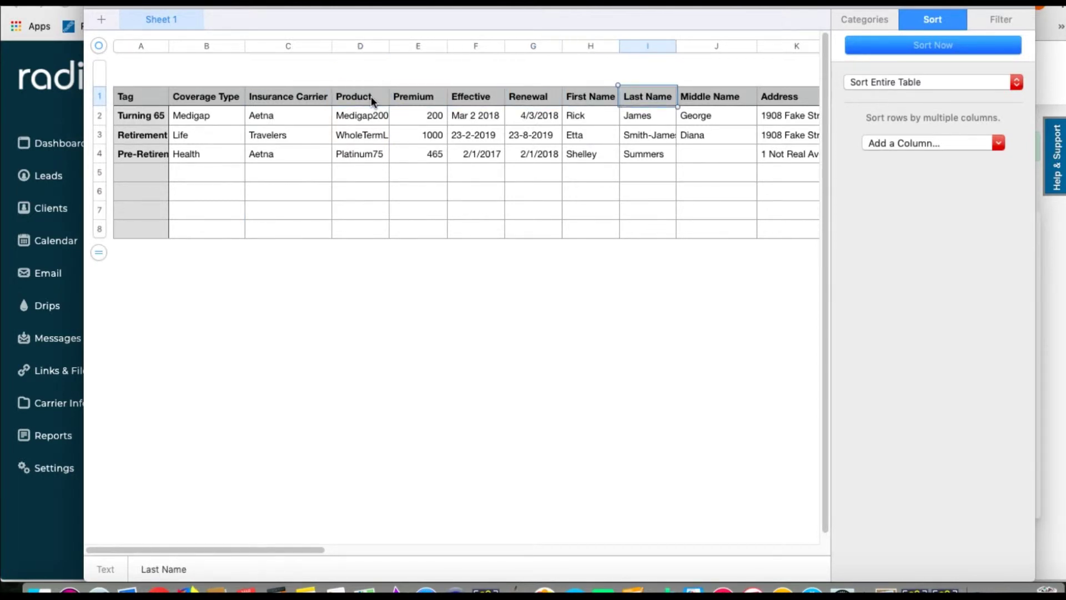
{"action": "key", "text": "Right"}
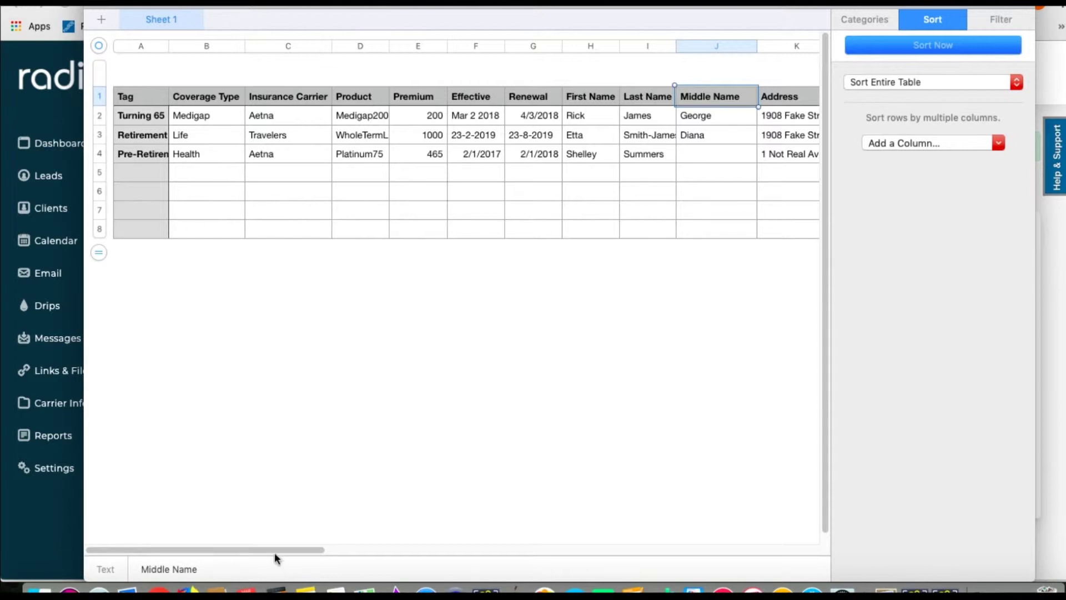
{"action": "left_click_drag", "start_coordinate": [274, 550], "coordinate": [335, 549]}
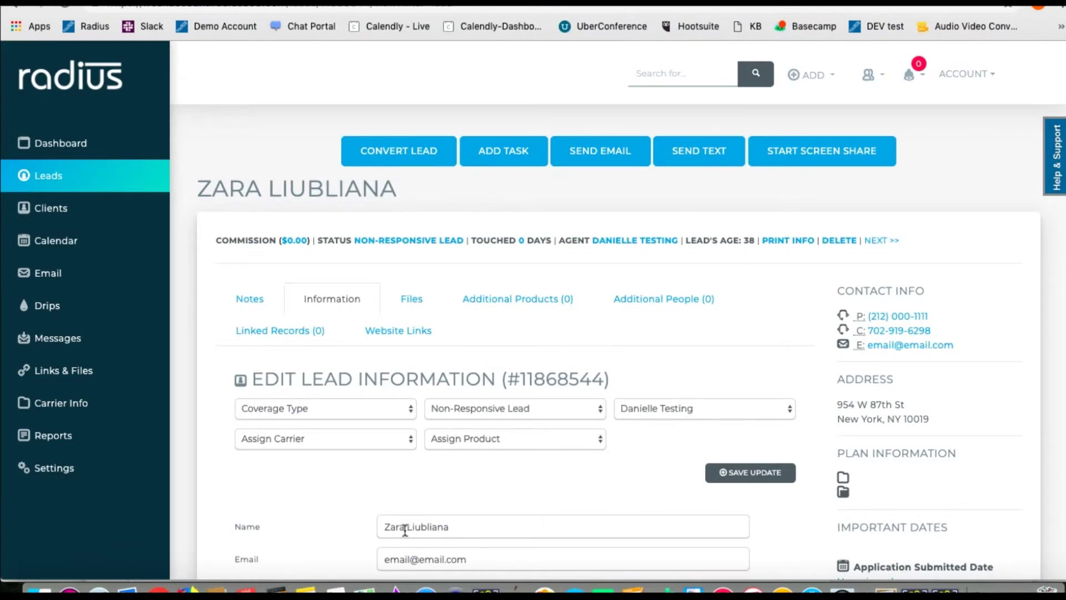
Step: Prefix the lead's surname with 'Wilson-' to make a hyphenated double surname
{"action": "left_click", "coordinate": [405, 531]}
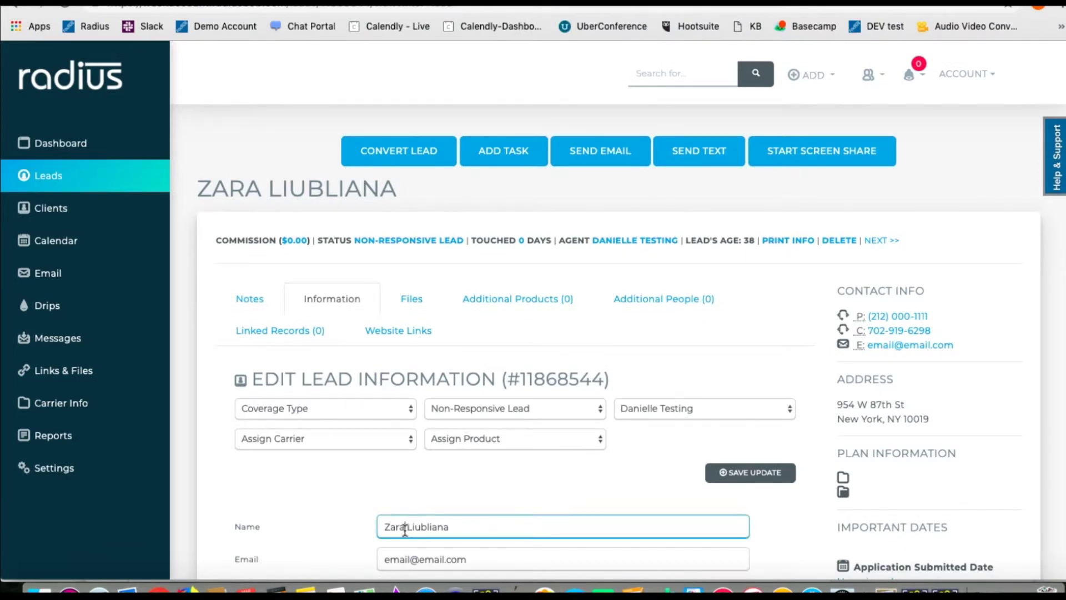
{"action": "left_click_drag", "start_coordinate": [405, 530], "coordinate": [492, 526]}
{"action": "left_click", "coordinate": [405, 526]}
{"action": "type", "text": "Wilson"}
{"action": "key", "text": "BackSpace"}
{"action": "type", "text": "-James"}
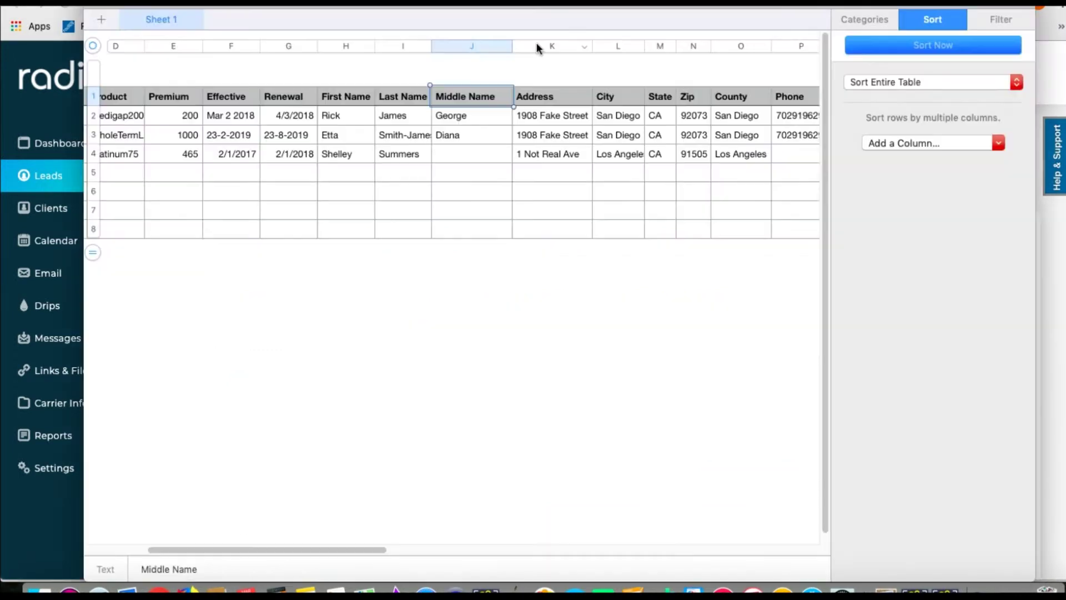
{"action": "left_click", "coordinate": [535, 42]}
{"action": "right_click", "coordinate": [536, 42]}
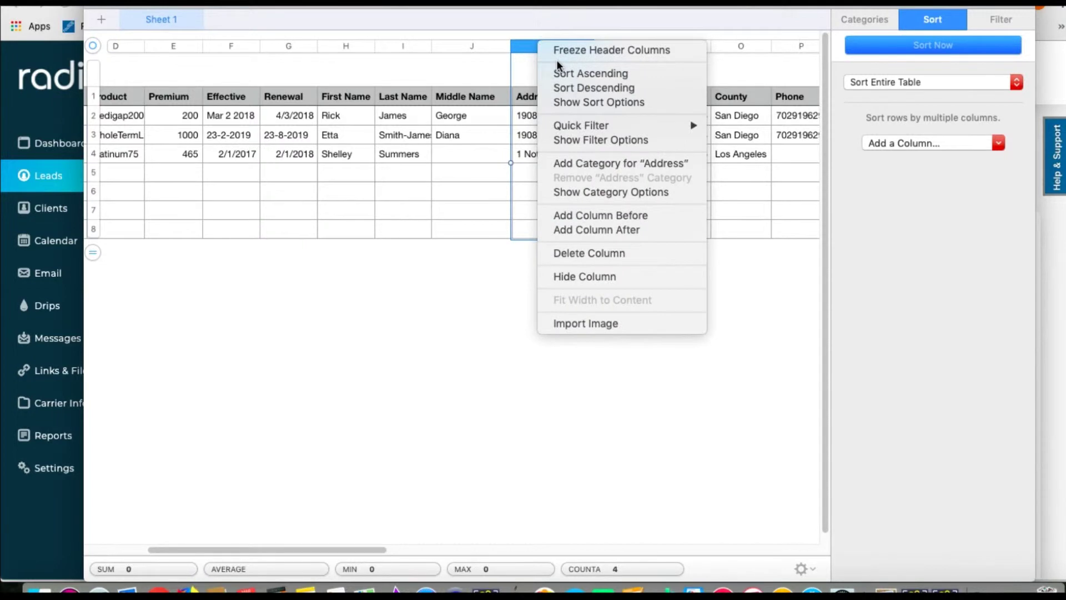
Step: Insert a column before Address and enter =H2&" "&J2&" "&I2 in K2
{"action": "left_click", "coordinate": [588, 217]}
{"action": "left_click", "coordinate": [517, 115]}
{"action": "type", "text": "="}
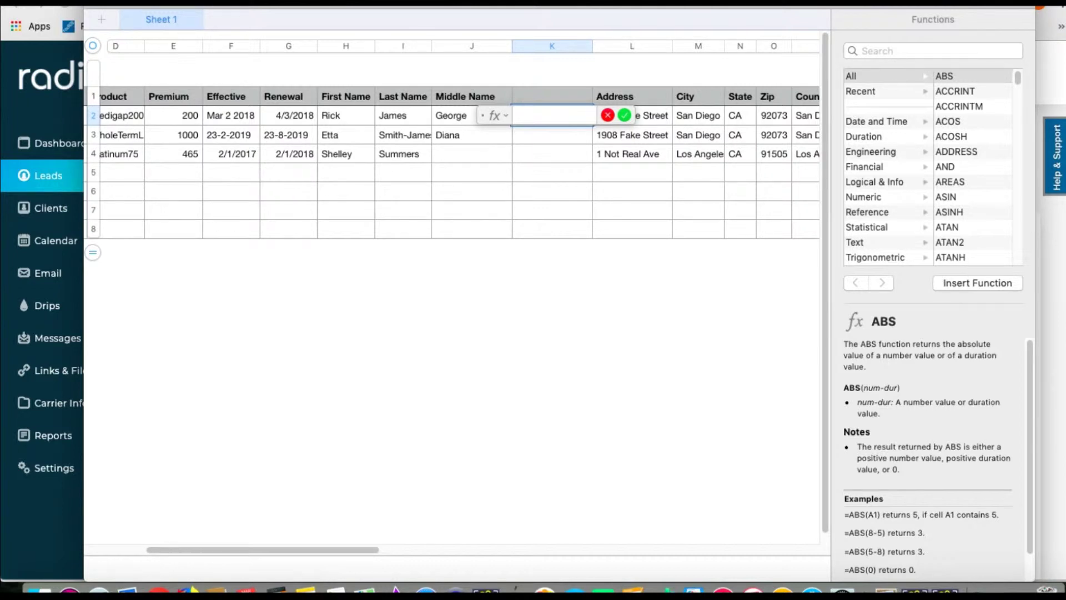
{"action": "left_click", "coordinate": [345, 115]}
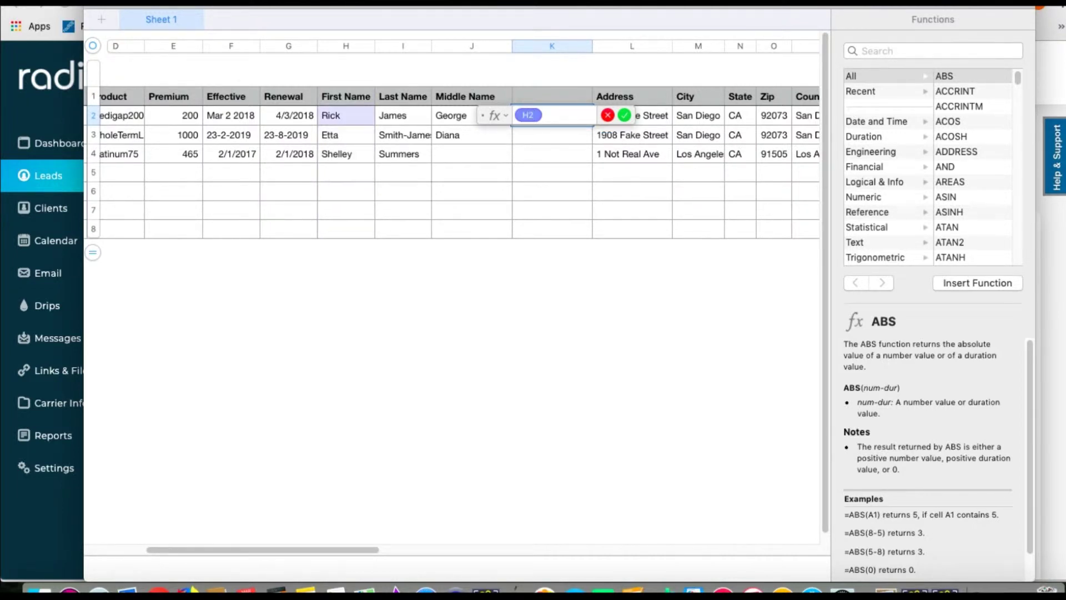
{"action": "type", "text": "&"}
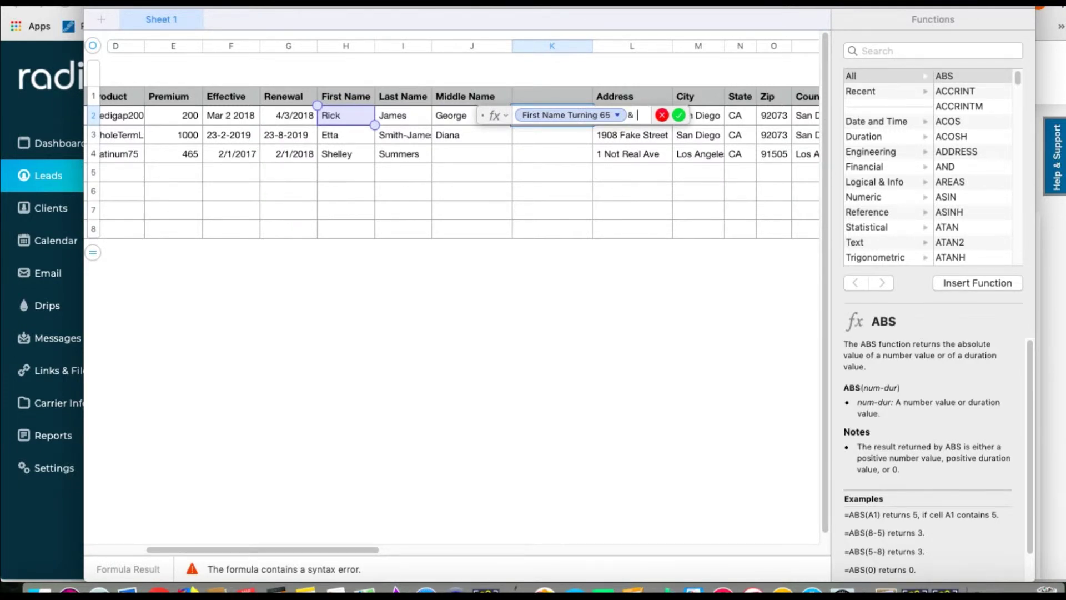
{"action": "type", "text": " \""}
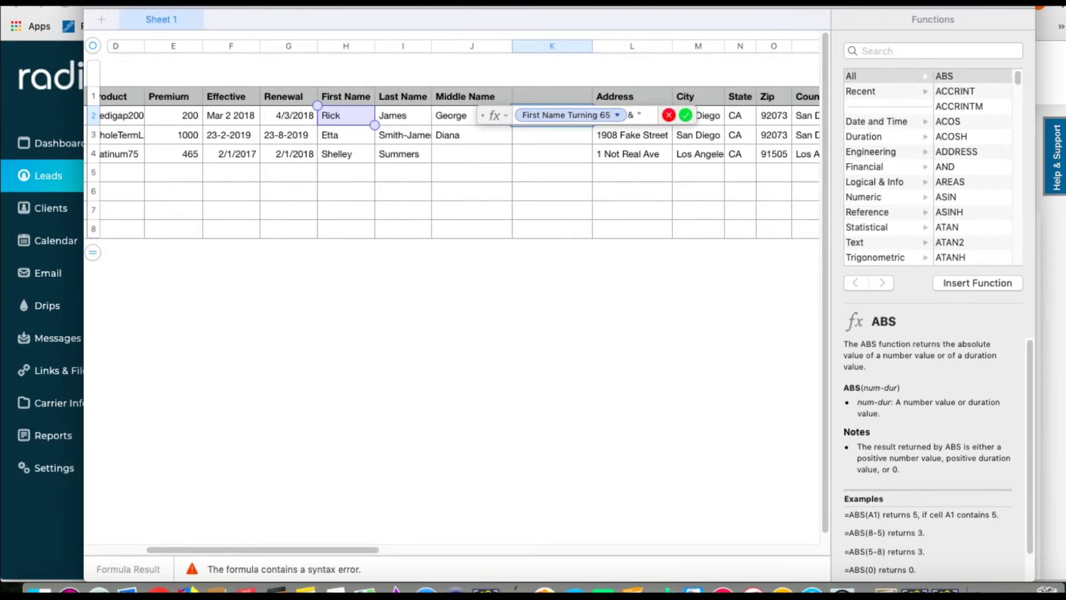
{"action": "type", "text": " \"&"}
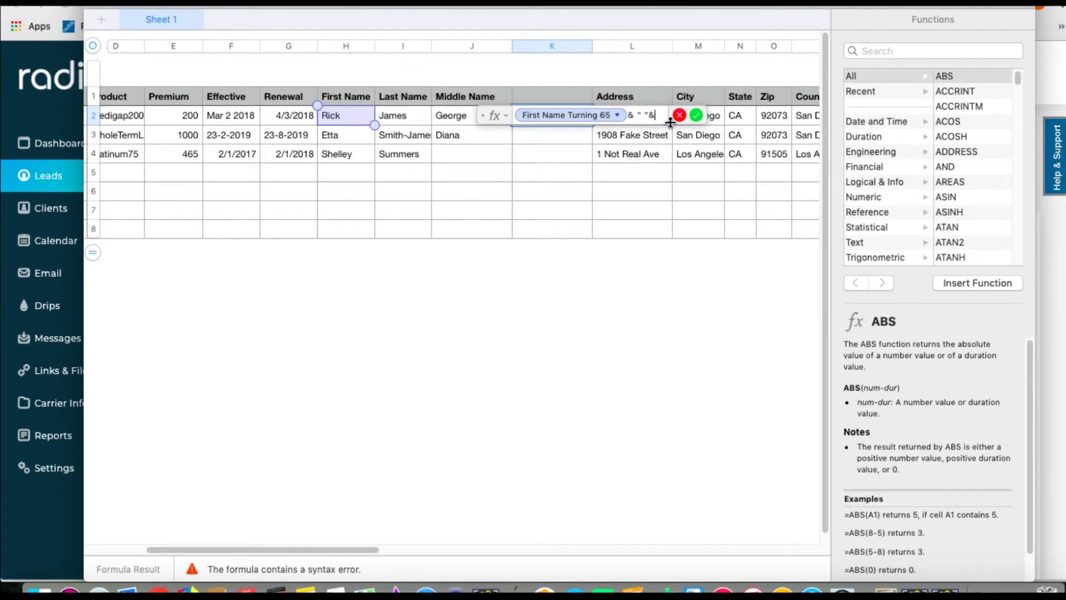
{"action": "left_click", "coordinate": [460, 115]}
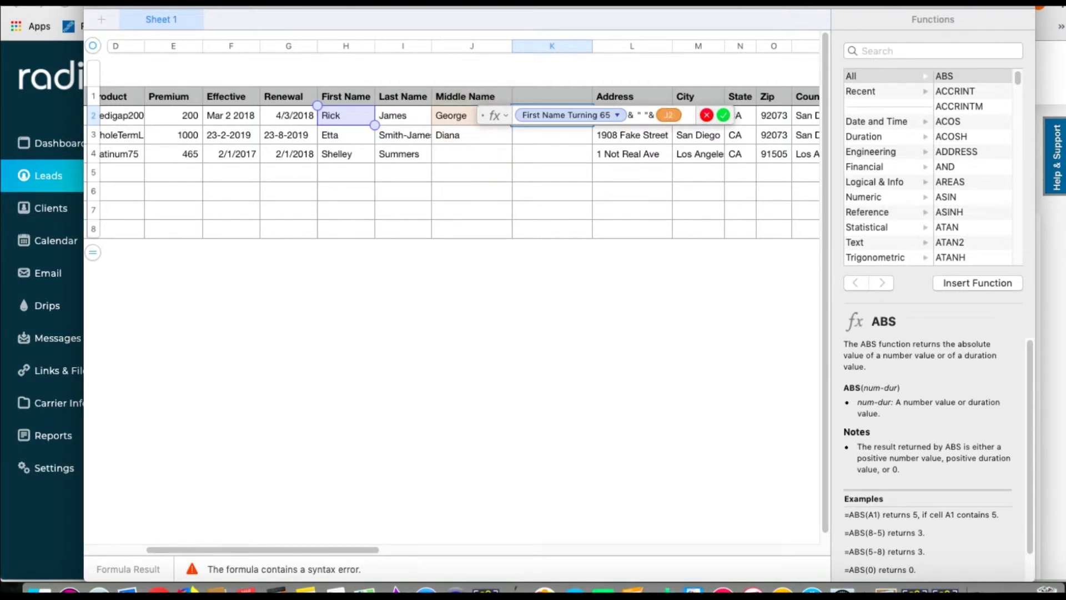
{"action": "type", "text": "&"}
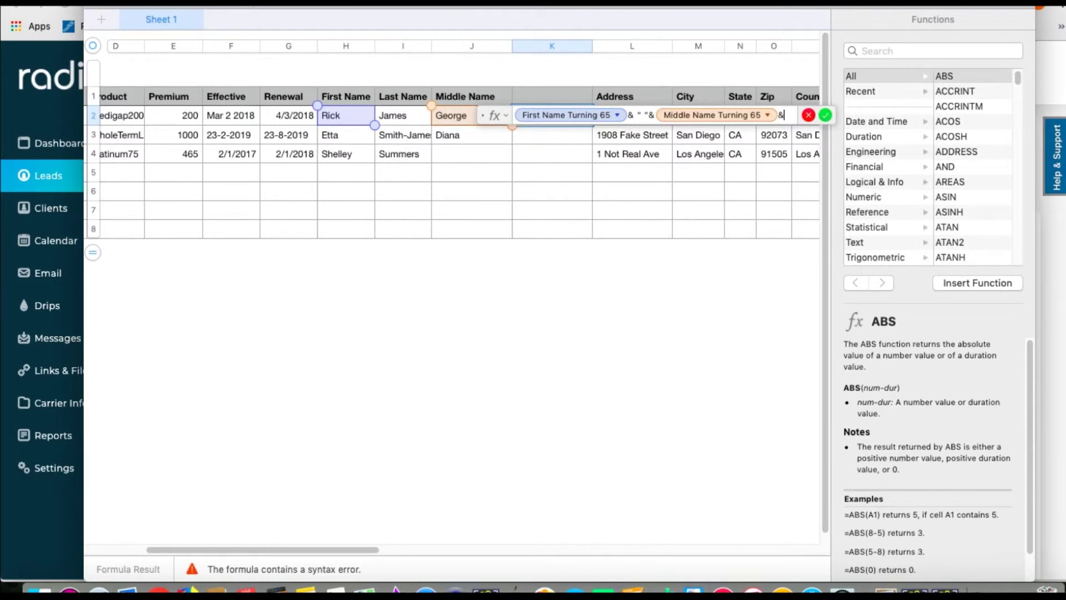
{"action": "type", "text": " \""}
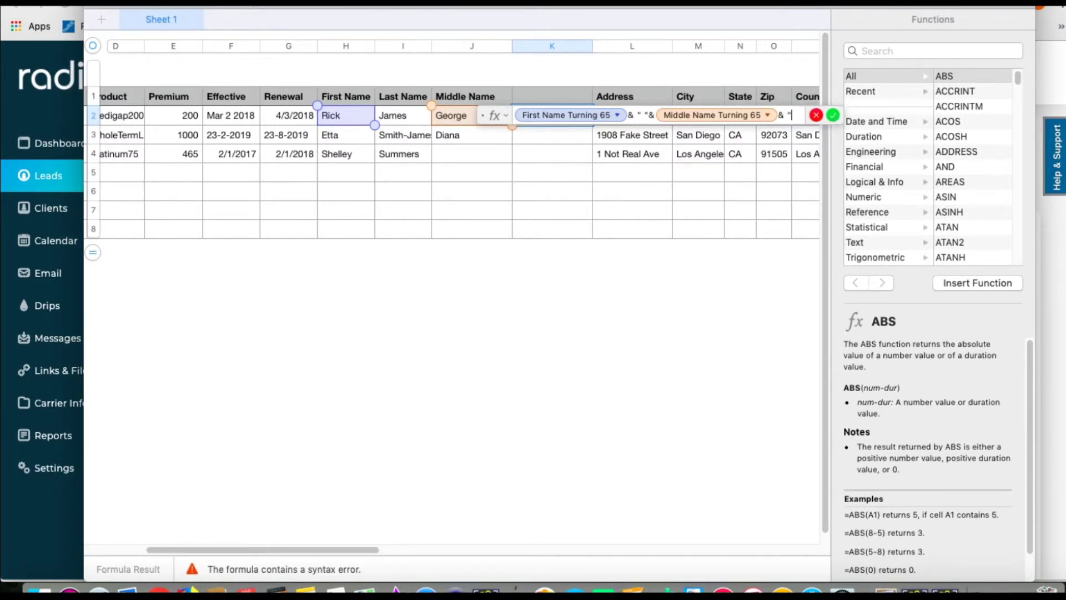
{"action": "type", "text": " \"&"}
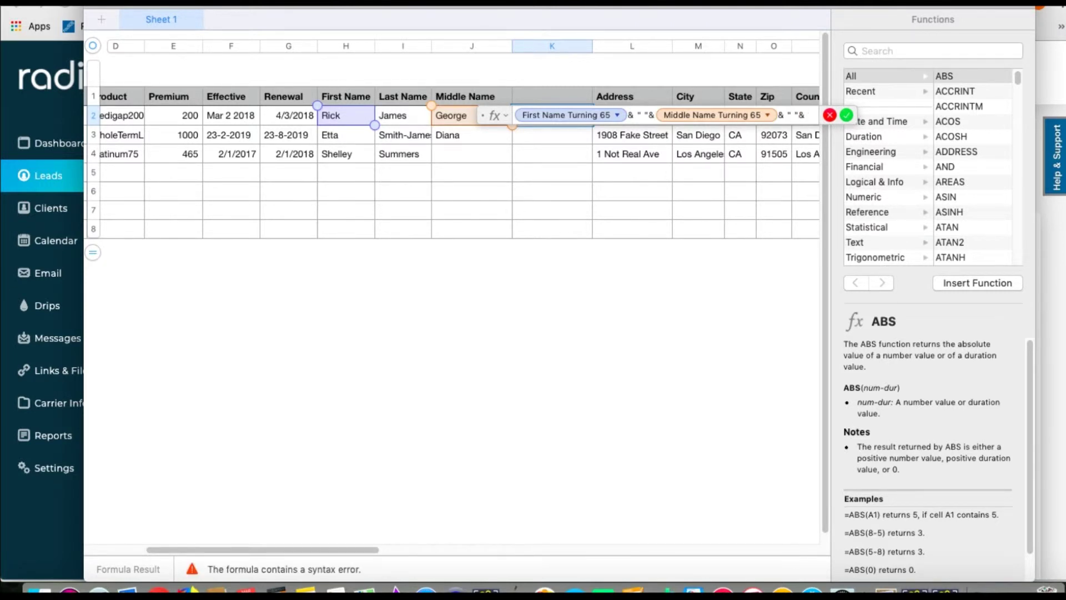
{"action": "type", "text": "I2"}
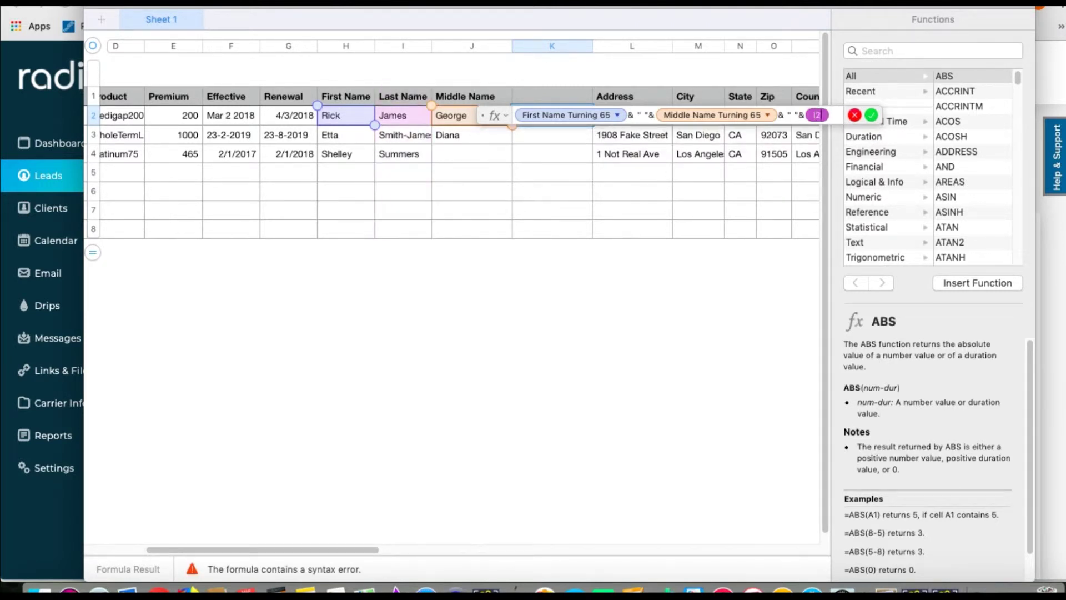
{"action": "key", "text": "Return"}
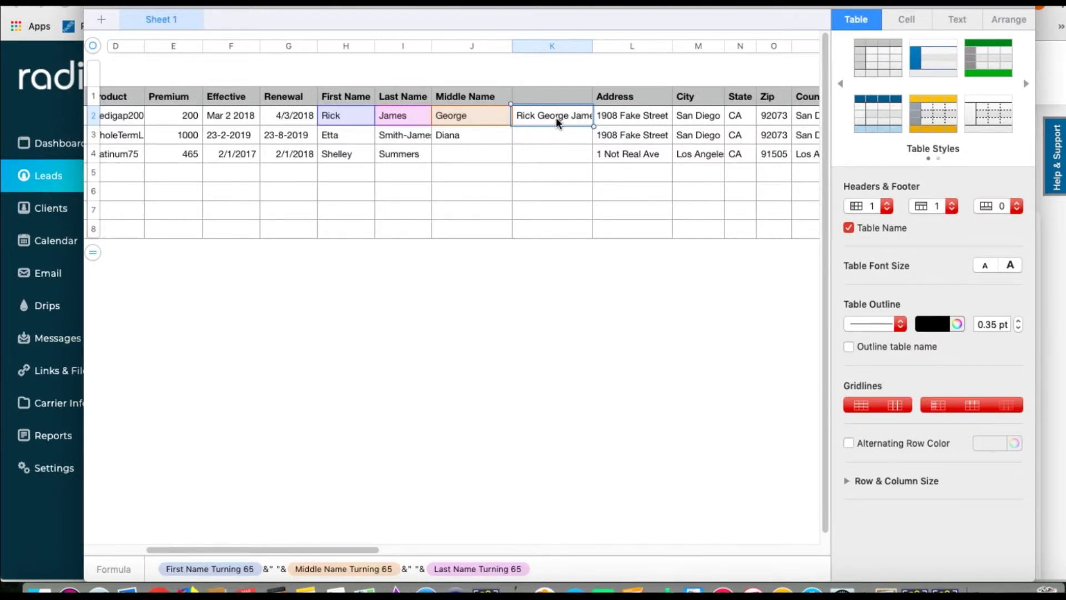
Step: Fill the name-joining formula down to K4 and title column K 'Full Name'
{"action": "left_click_drag", "start_coordinate": [552, 126], "coordinate": [552, 161]}
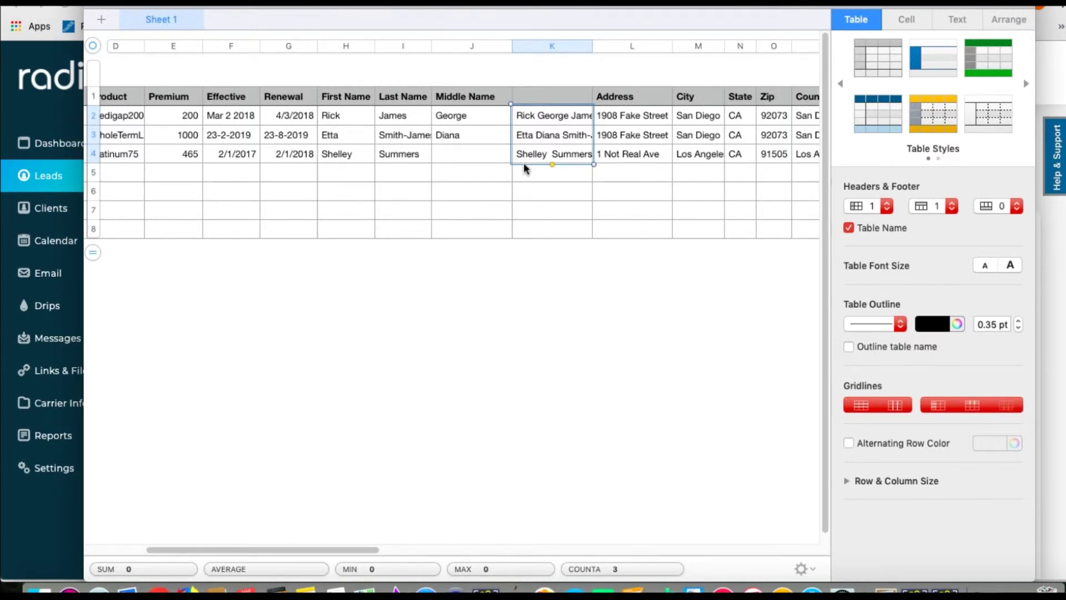
{"action": "left_click", "coordinate": [539, 99]}
{"action": "type", "text": "Full Name"}
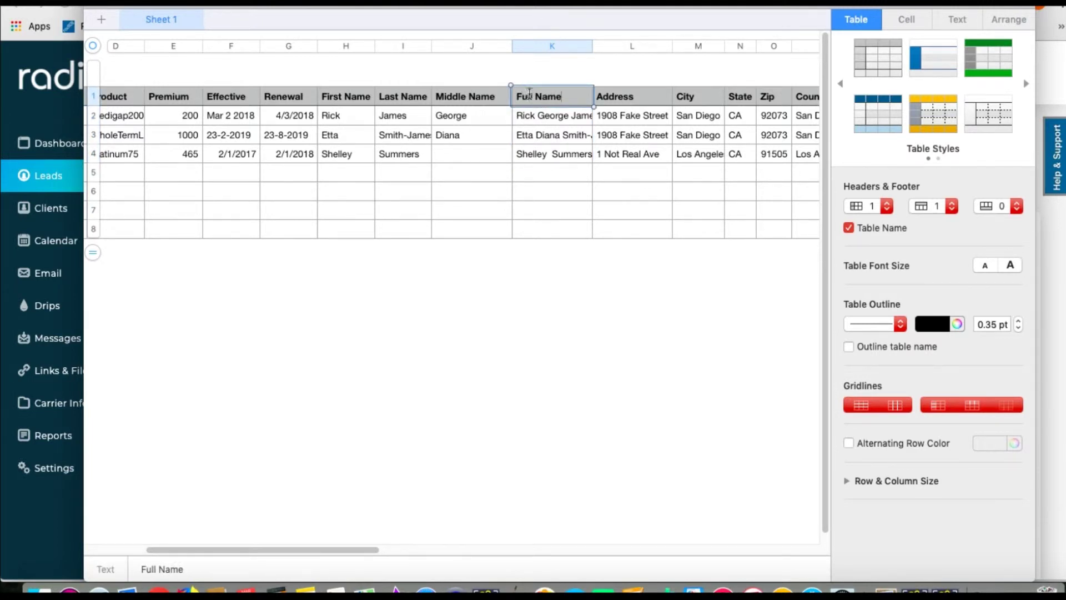
{"action": "left_click", "coordinate": [353, 47]}
{"action": "left_click", "coordinate": [478, 48], "text": "shift"}
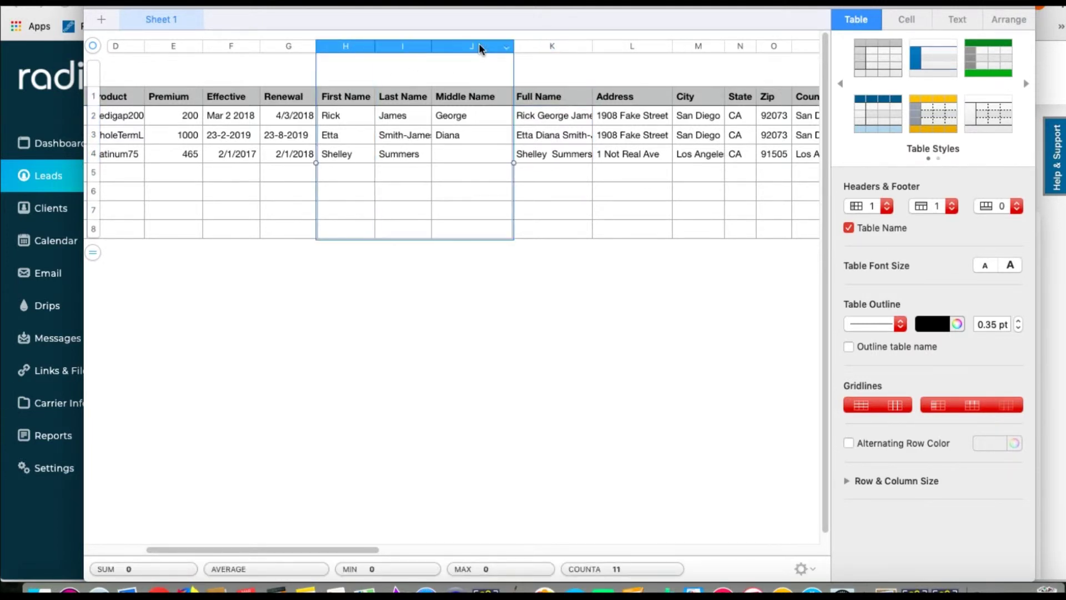
{"action": "right_click", "coordinate": [464, 49]}
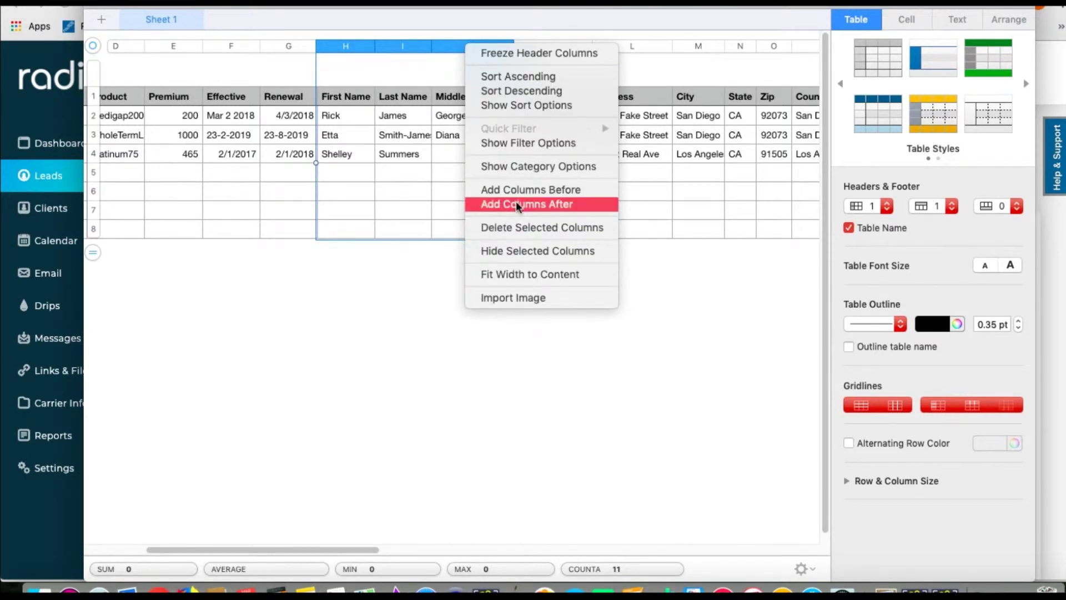
{"action": "left_click", "coordinate": [517, 230]}
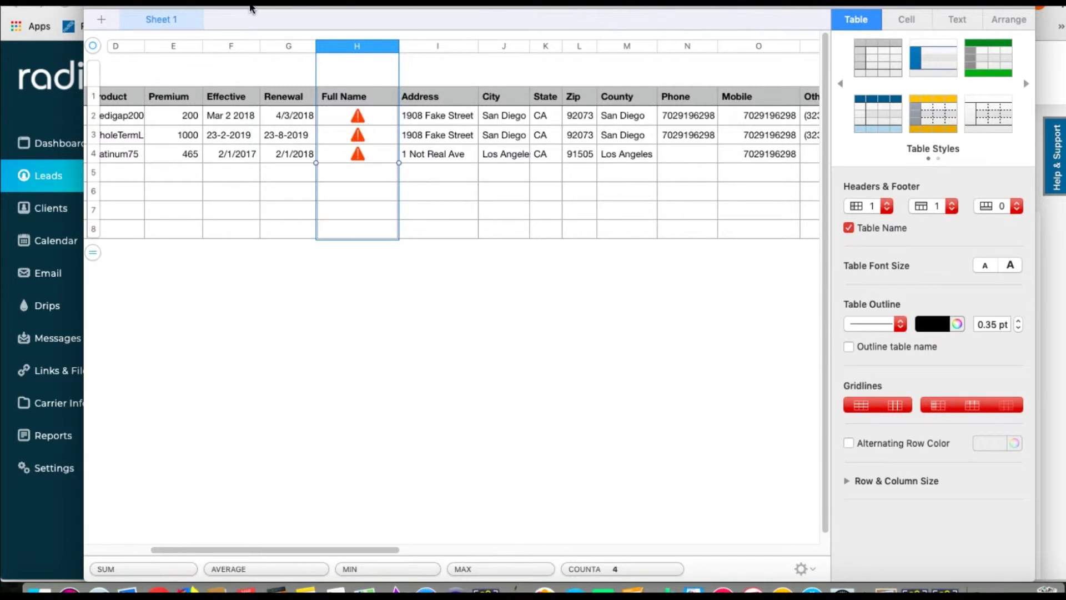
{"action": "left_click", "coordinate": [138, 1]}
{"action": "key", "text": "super+z"}
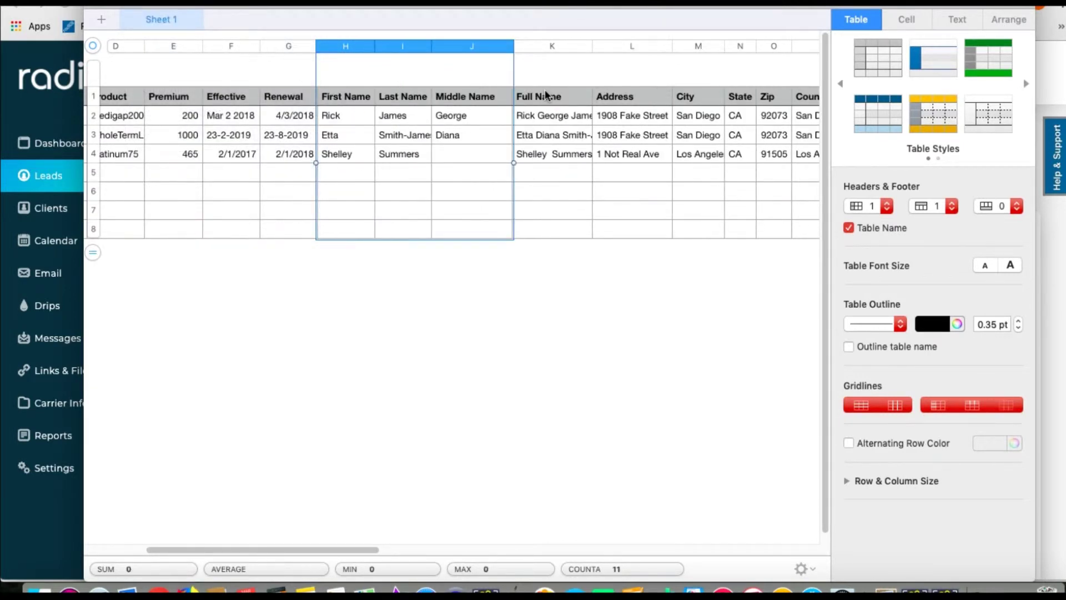
{"action": "left_click", "coordinate": [633, 100]}
{"action": "key", "text": "Tab"}
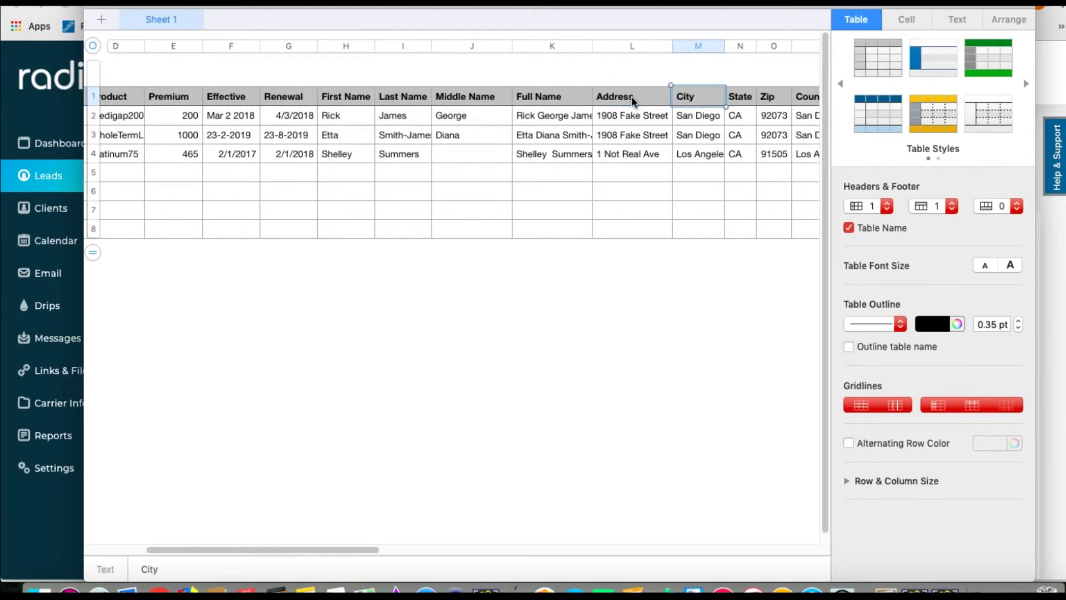
{"action": "key", "text": "Tab"}
{"action": "key", "text": "Tab"}
{"action": "key", "text": "Tab"}
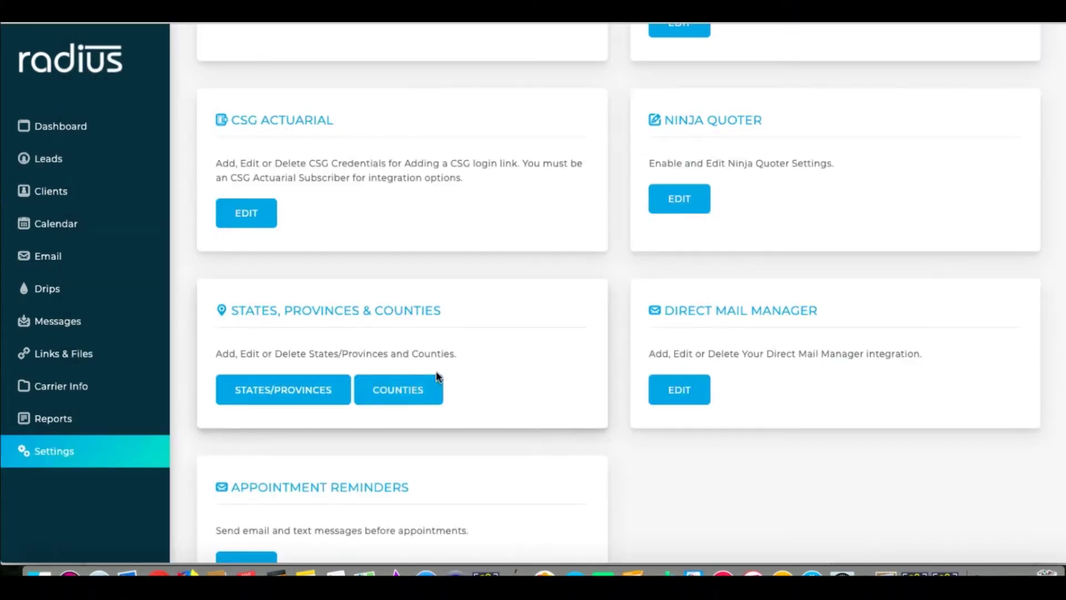
Step: Open the Counties Listed page under States, Provinces & Counties
{"action": "left_click", "coordinate": [417, 395]}
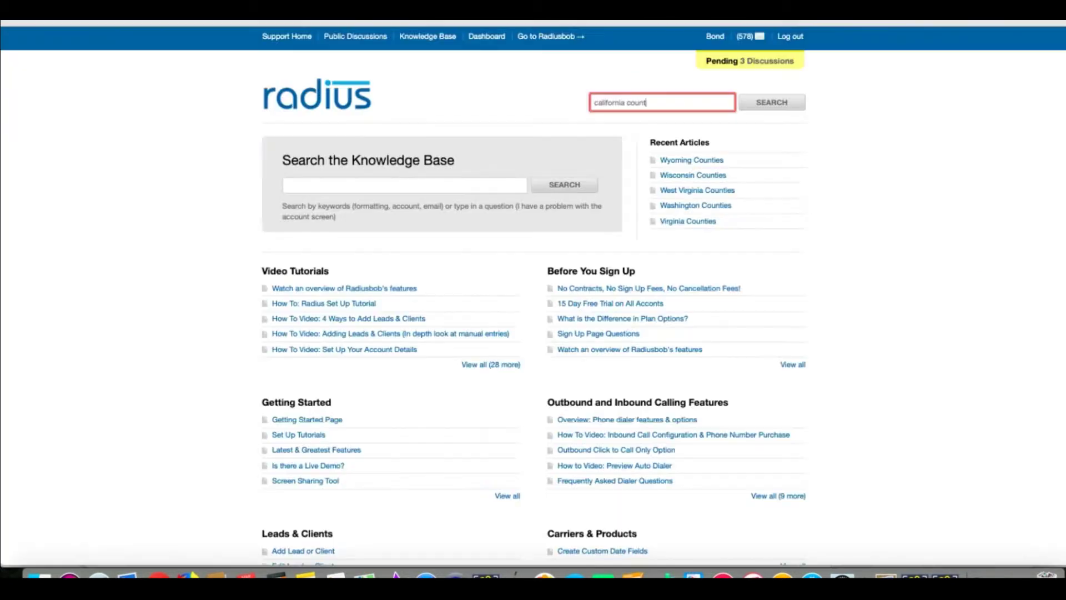
Step: Find the California Counties knowledge-base article and copy its county list
{"action": "key", "text": "Return"}
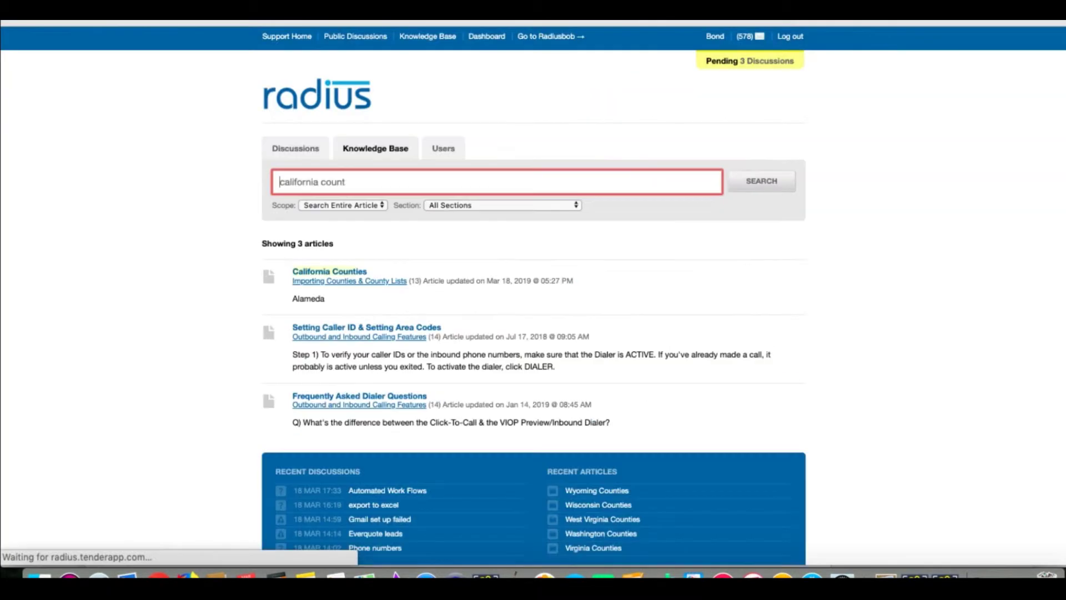
{"action": "left_click", "coordinate": [335, 273]}
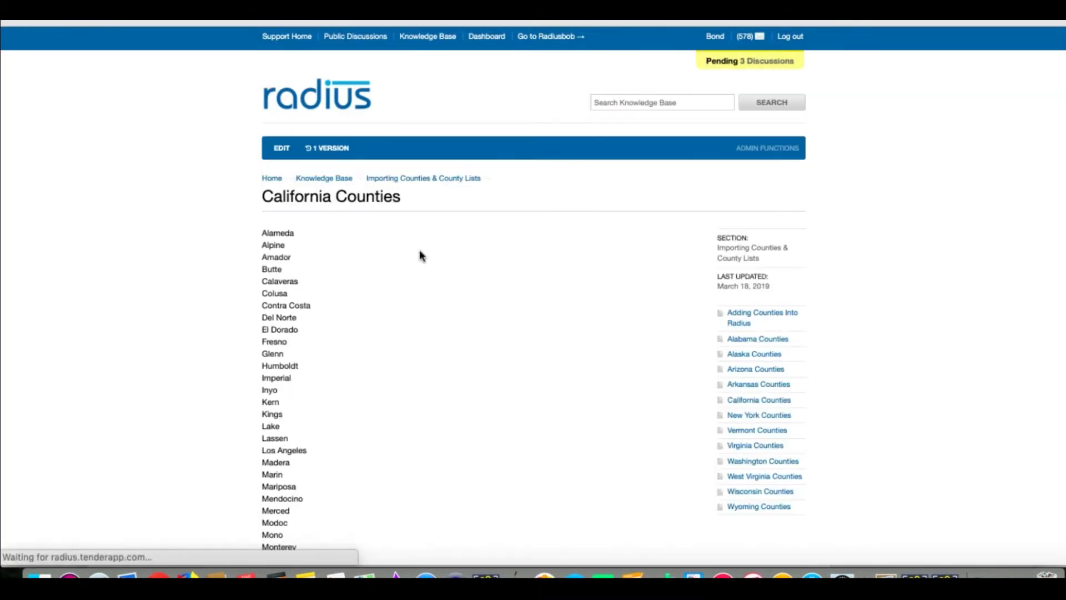
{"action": "left_click_drag", "start_coordinate": [261, 230], "coordinate": [313, 221]}
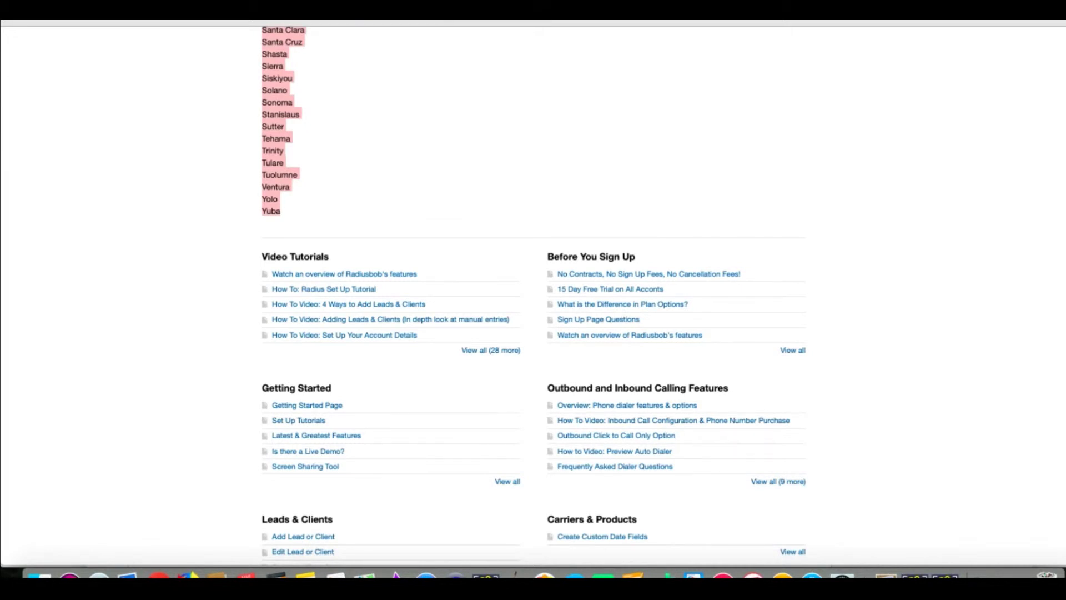
{"action": "key", "text": "ctrl+Tab"}
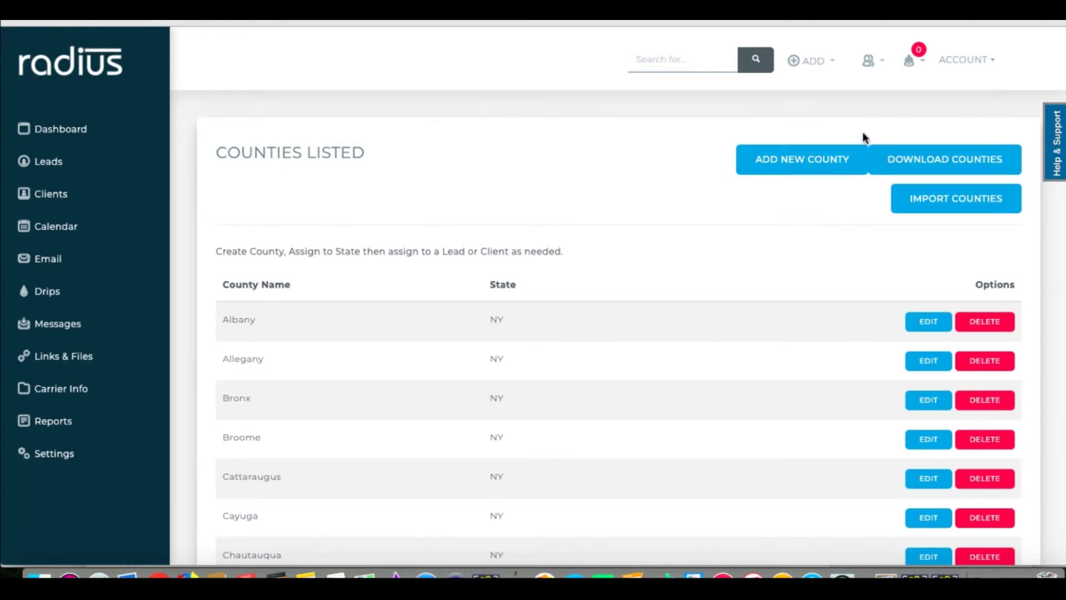
Step: Import the pasted California county names with CA as the state
{"action": "left_click", "coordinate": [956, 198]}
{"action": "left_click", "coordinate": [450, 251]}
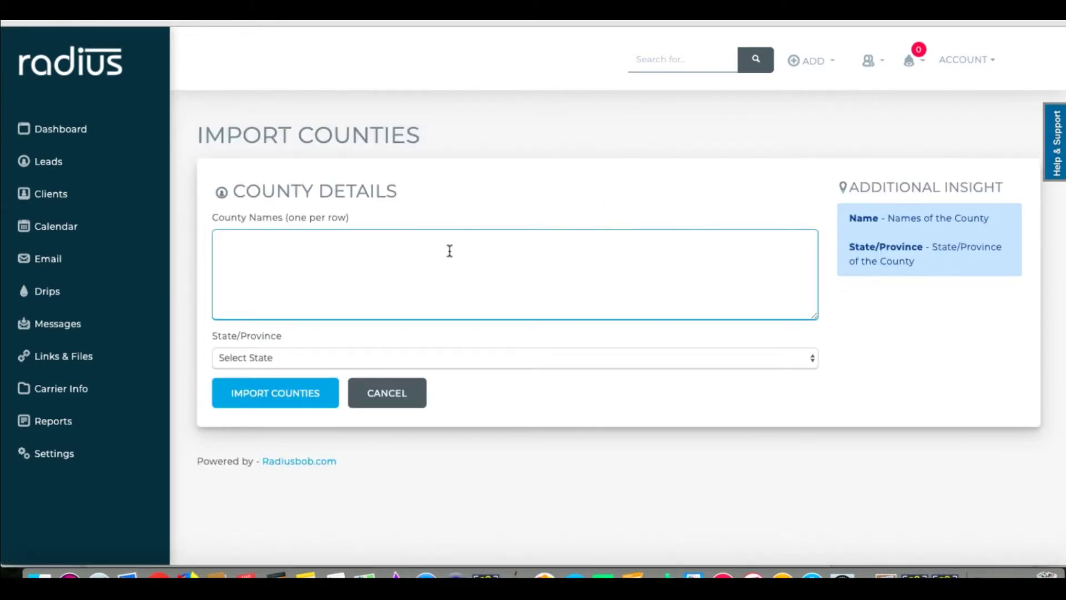
{"action": "key", "text": "ctrl+v"}
{"action": "left_click", "coordinate": [315, 359]}
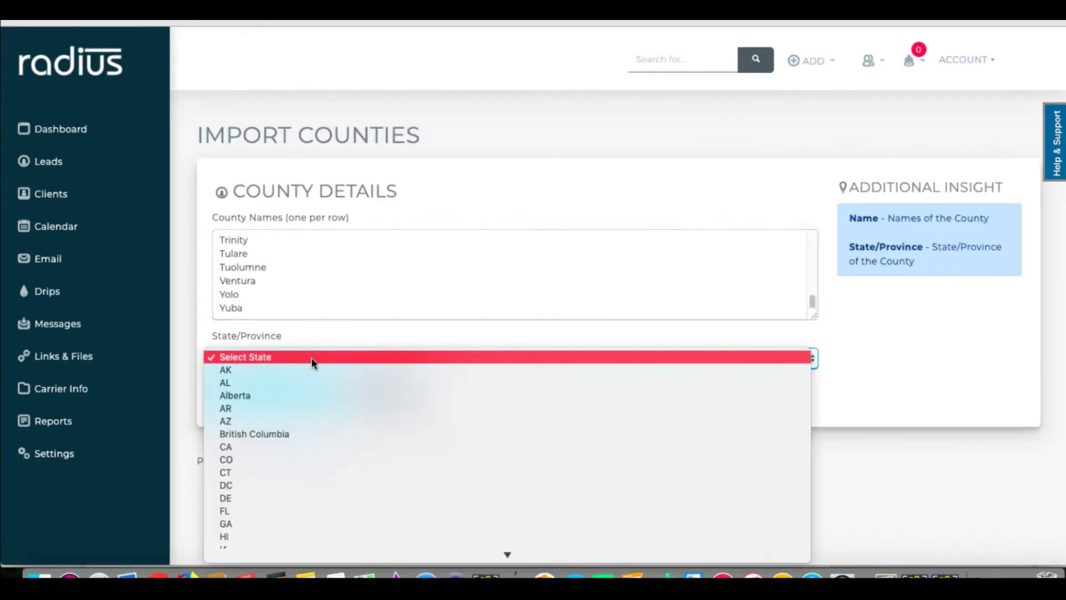
{"action": "left_click", "coordinate": [289, 448]}
{"action": "left_click", "coordinate": [285, 398]}
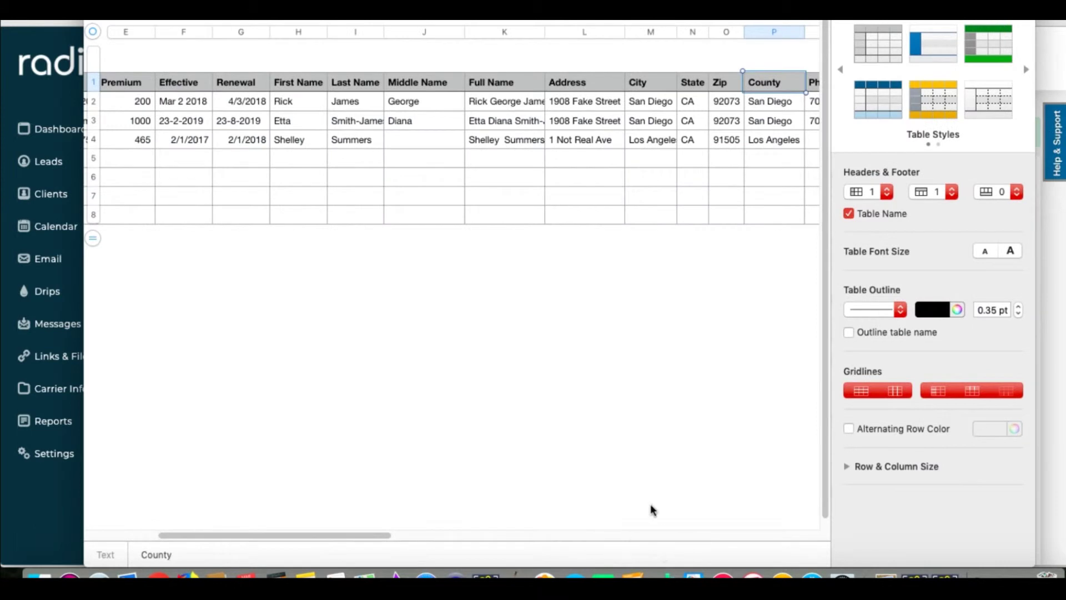
Step: Check the Mobile and Other Phone headers, then open Coverage Types & Custom Data Fields settings
{"action": "key", "text": "Right"}
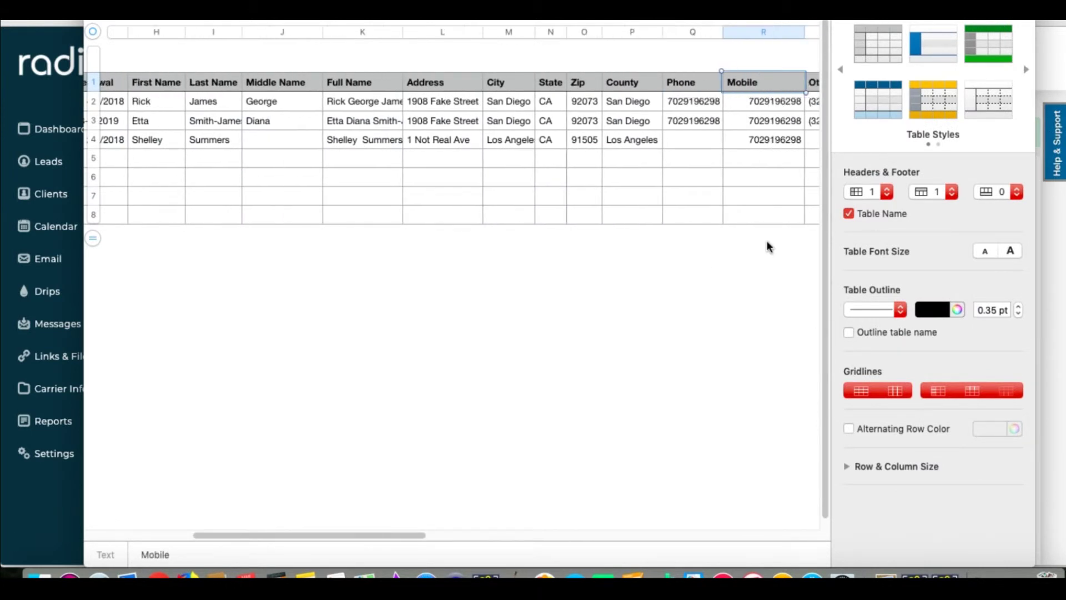
{"action": "key", "text": "Right"}
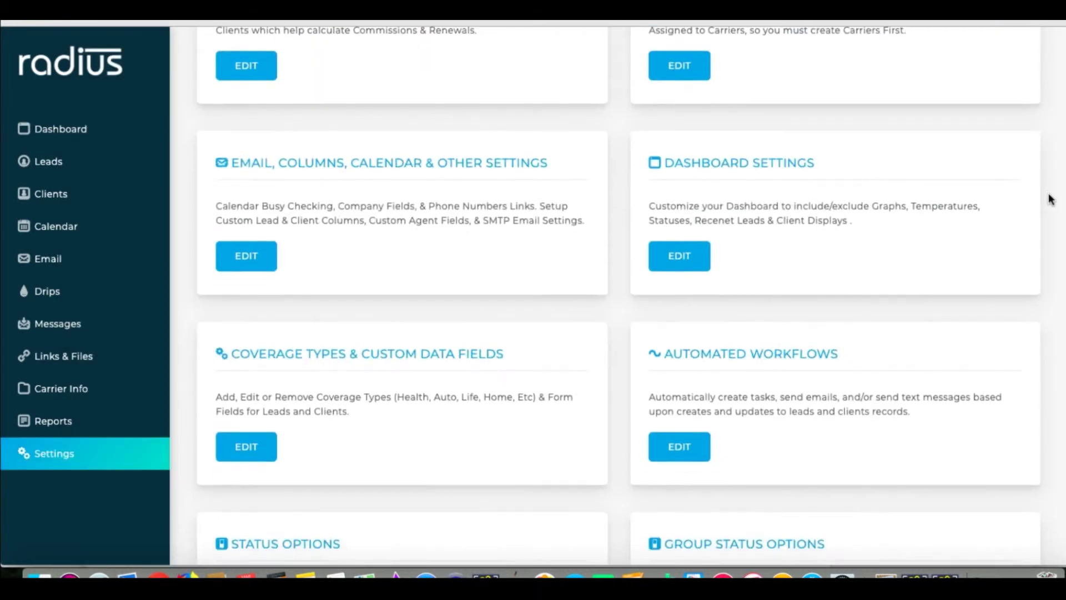
{"action": "left_click", "coordinate": [245, 446]}
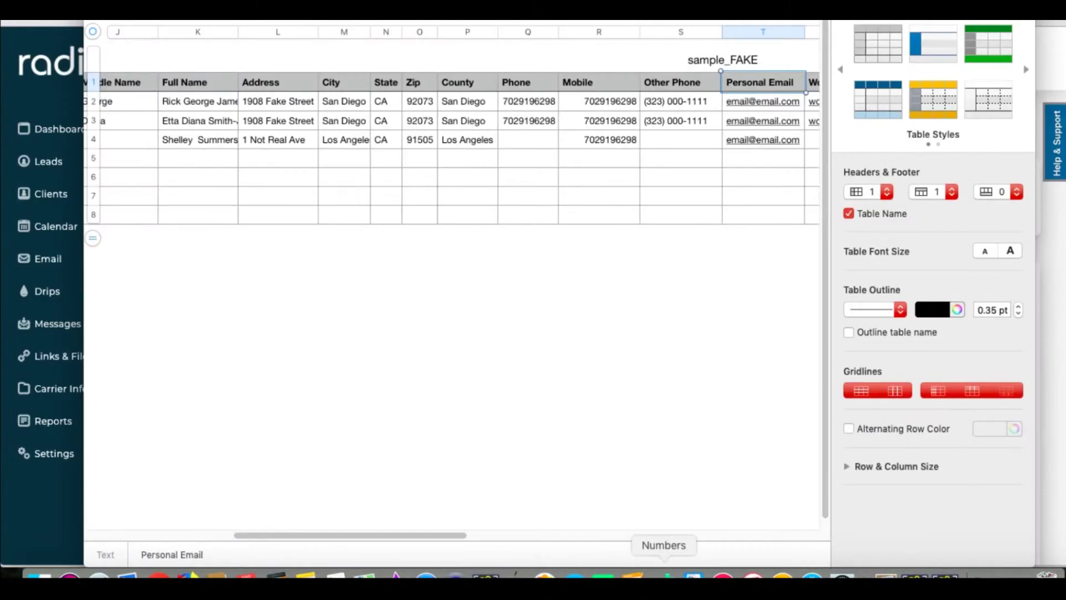
Step: Review the Work Email and Agent columns in Numbers, then return to Radius's Coverage Types page
{"action": "left_click", "coordinate": [812, 82]}
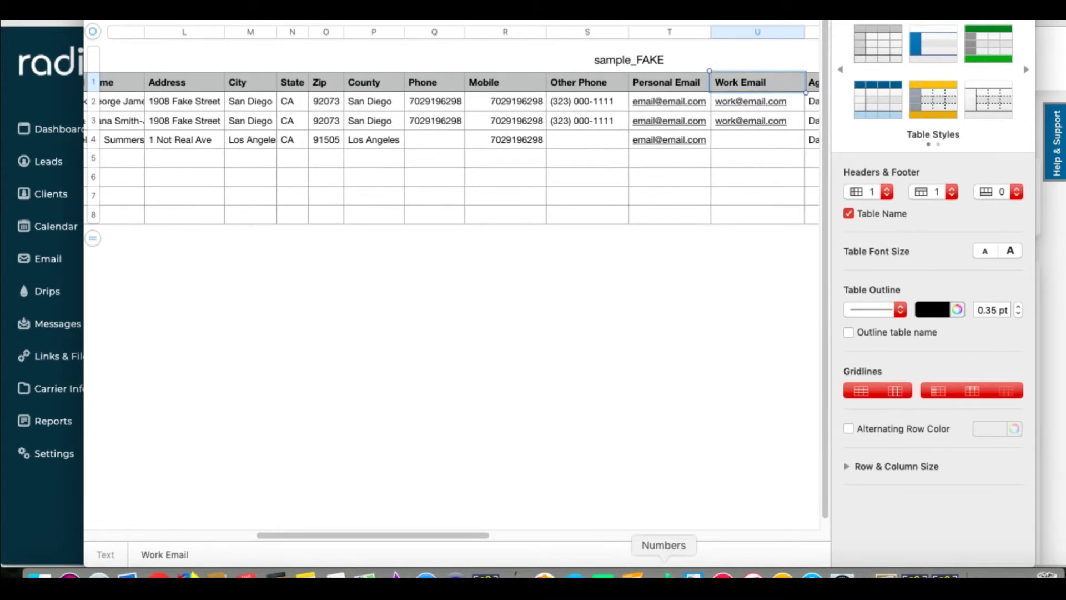
{"action": "left_click", "coordinate": [67, 541]}
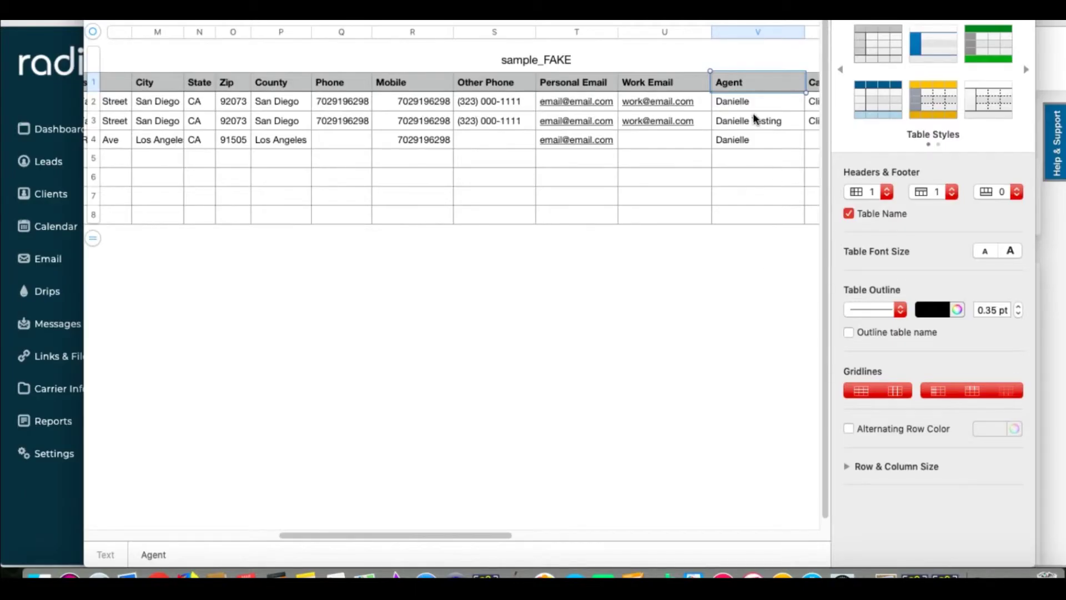
{"action": "left_click", "coordinate": [757, 121]}
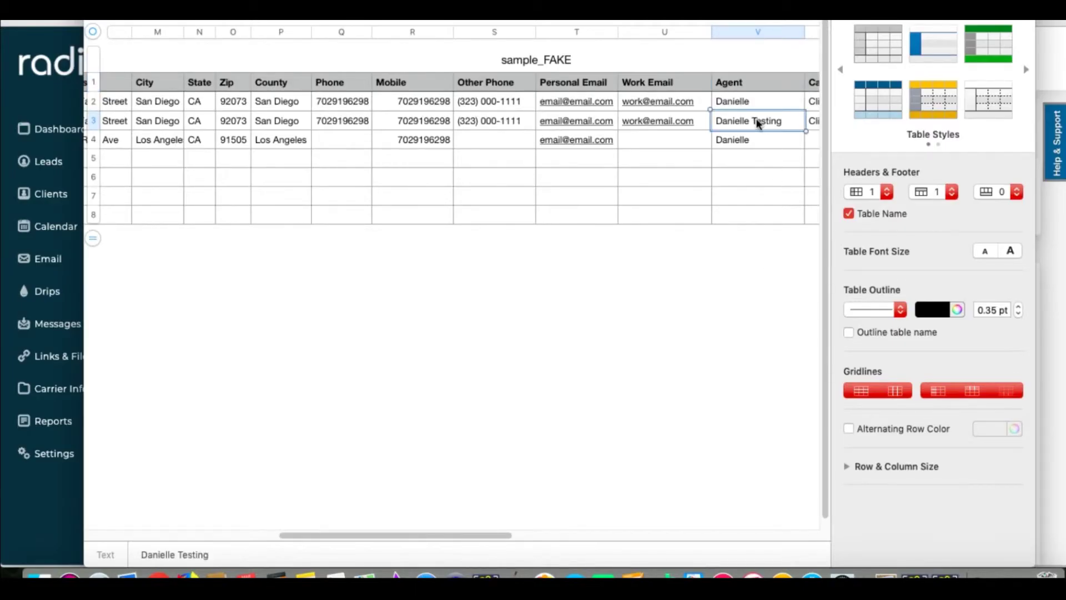
{"action": "left_click", "coordinate": [68, 483]}
Step: View the agent's ACCOUNT > My Information page in Radius, then return to sample_FAKE
{"action": "left_click", "coordinate": [971, 60]}
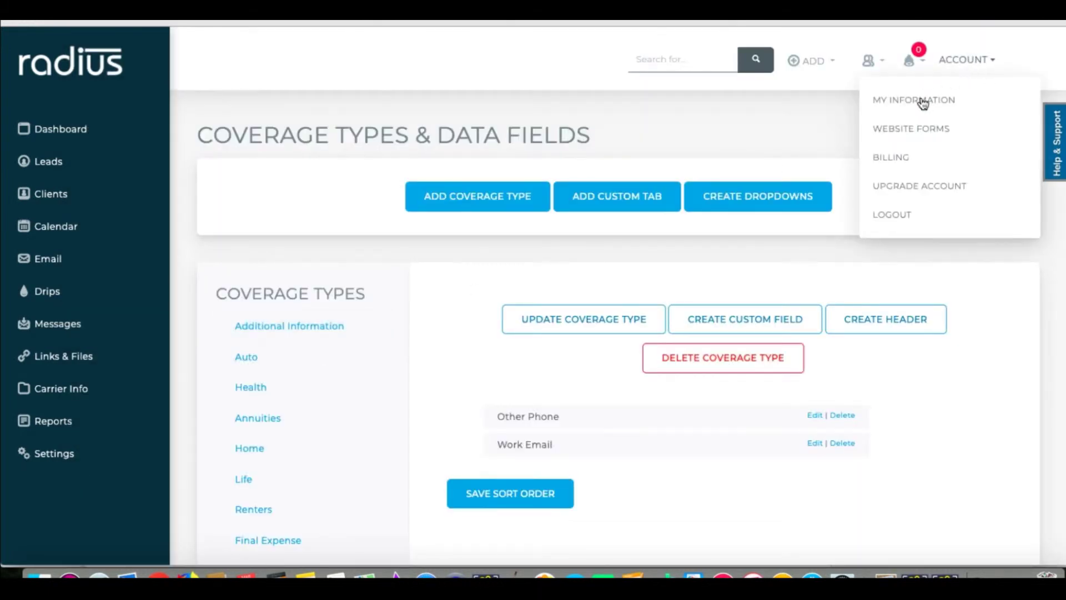
{"action": "left_click", "coordinate": [923, 100]}
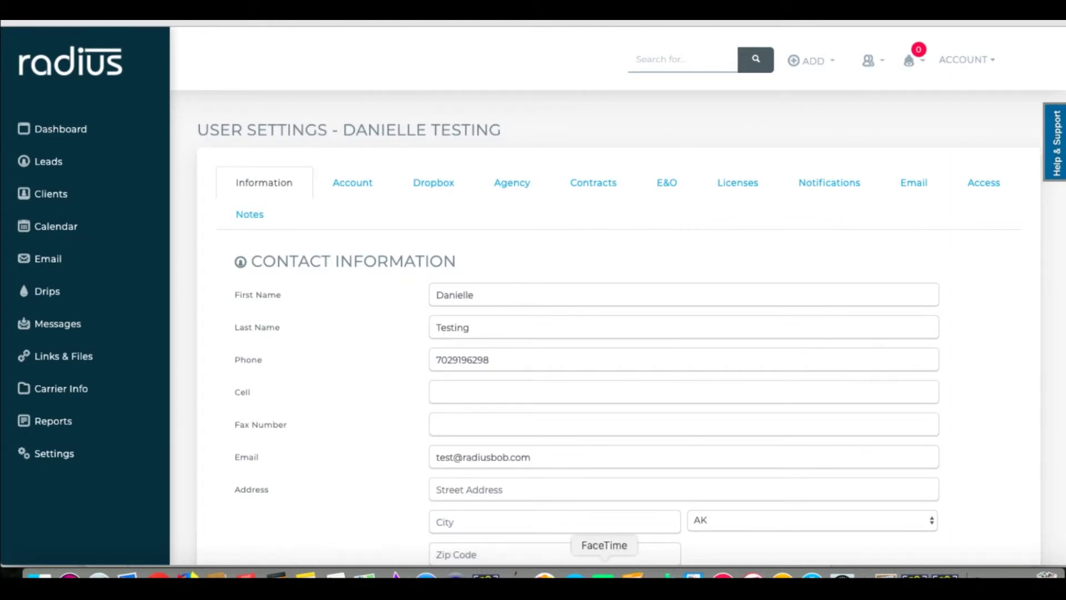
{"action": "left_click", "coordinate": [669, 576]}
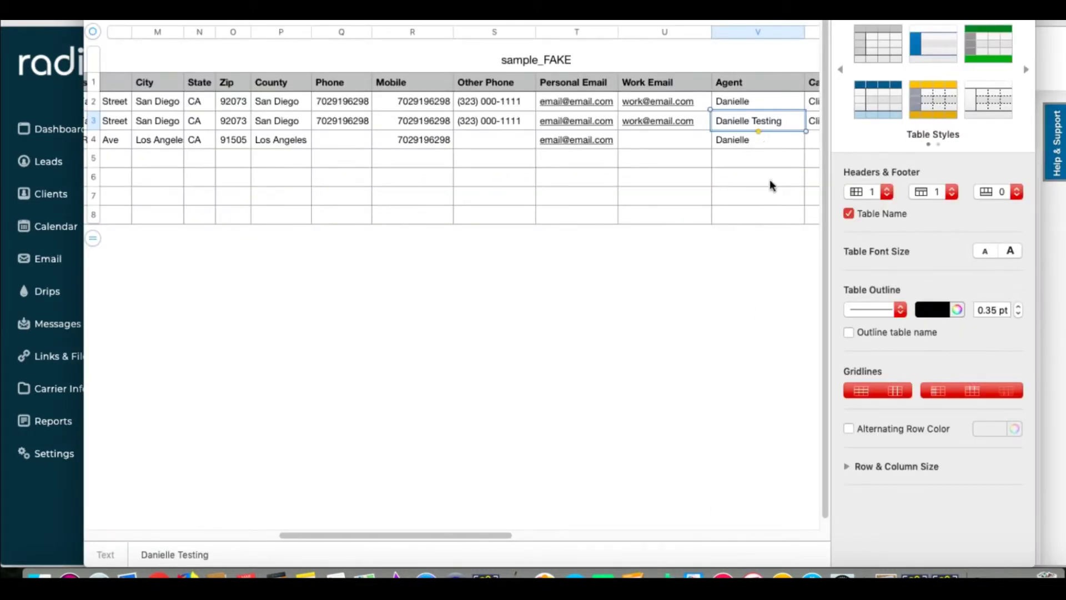
Step: Enter the agent's full name in V2 and fill it down the Agent column to V4
{"action": "left_click", "coordinate": [754, 105]}
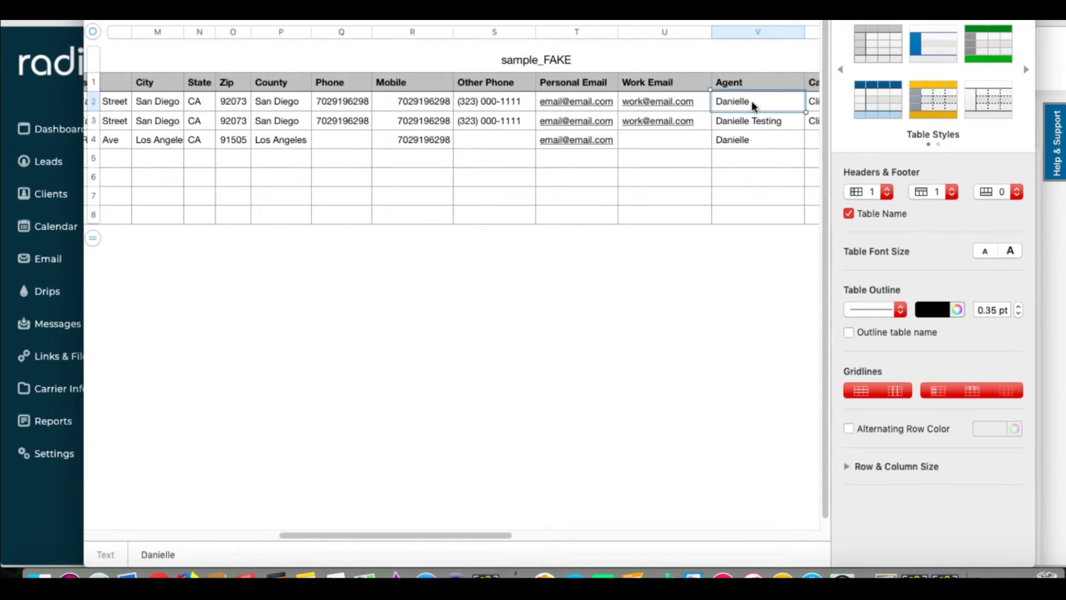
{"action": "type", "text": "Danielle Testin"}
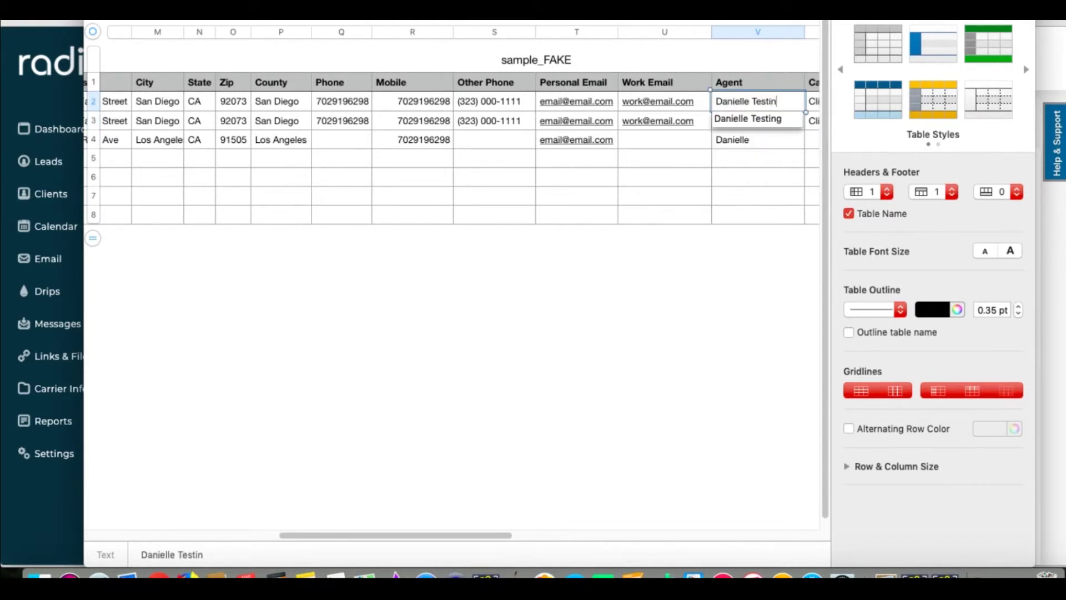
{"action": "type", "text": "g"}
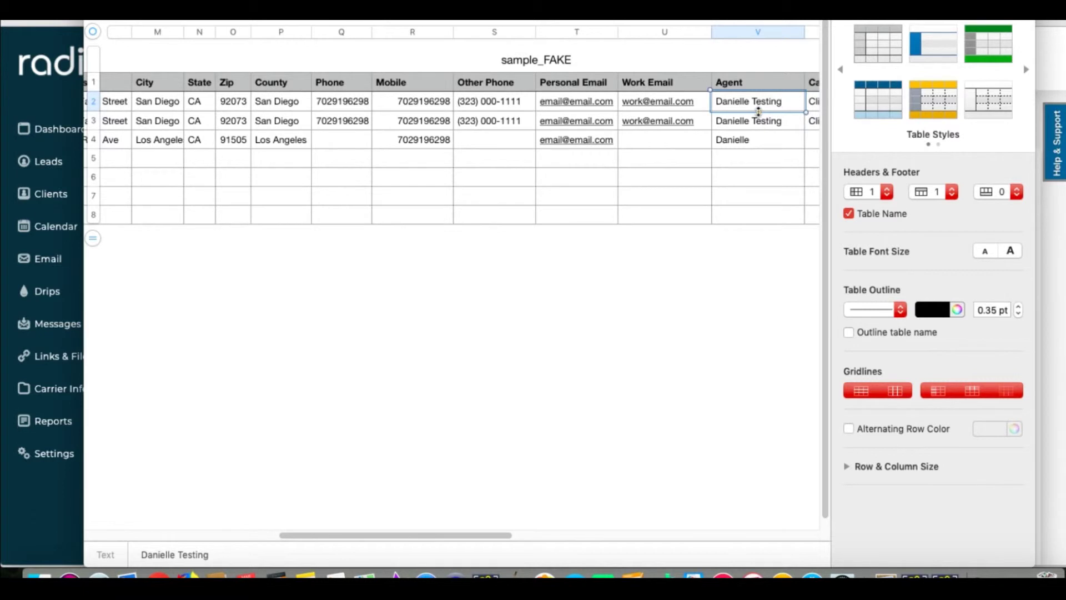
{"action": "left_click_drag", "start_coordinate": [758, 111], "coordinate": [754, 146]}
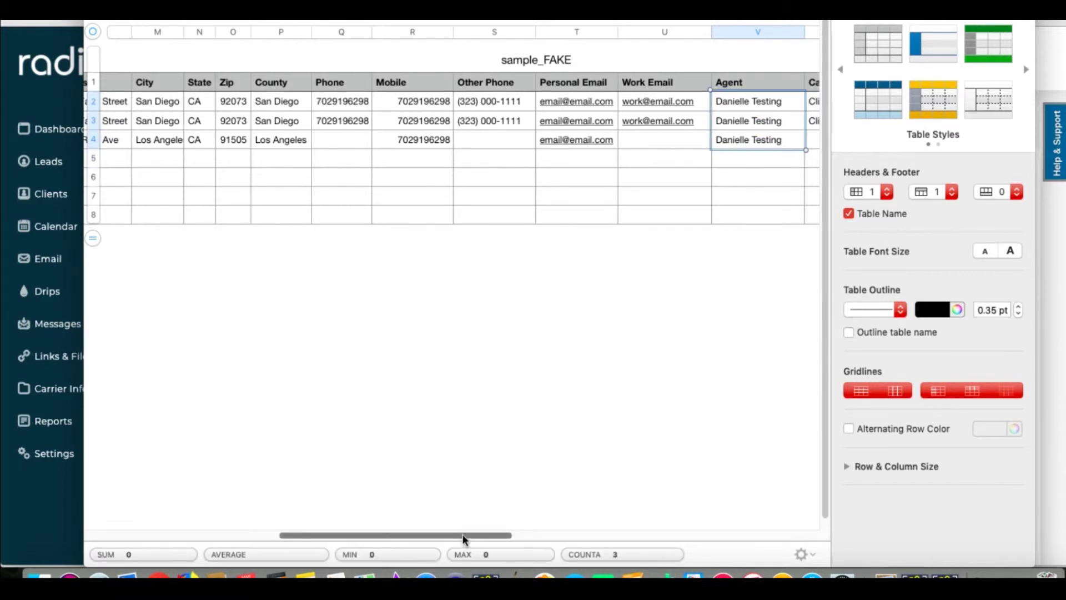
{"action": "left_click_drag", "start_coordinate": [464, 537], "coordinate": [579, 536]}
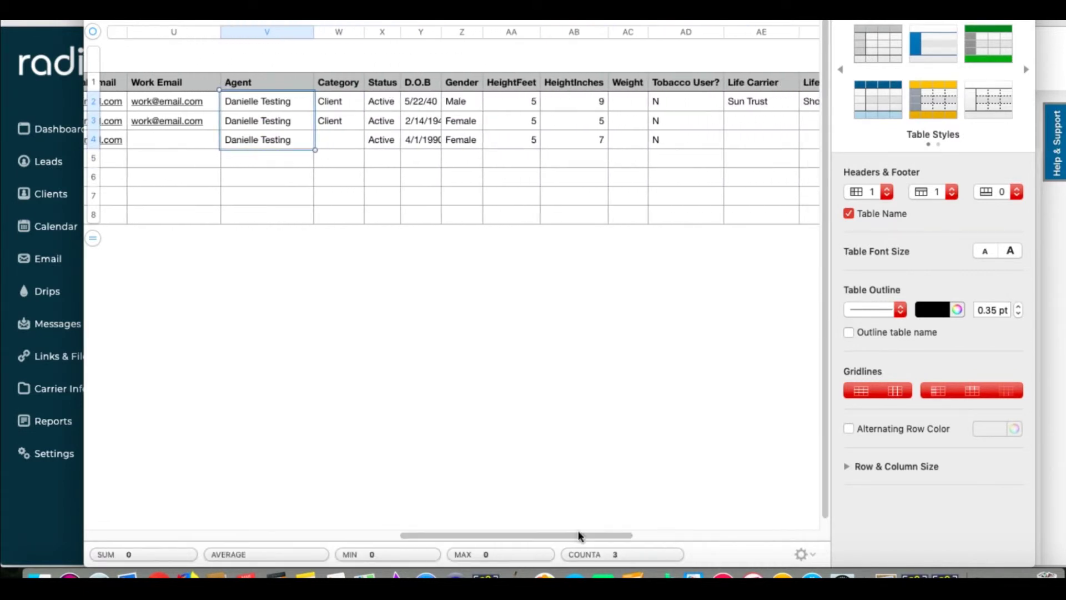
Step: Delete the Category column, then bring up Radius's Status Options for editing
{"action": "left_click", "coordinate": [340, 36]}
{"action": "right_click", "coordinate": [340, 36]}
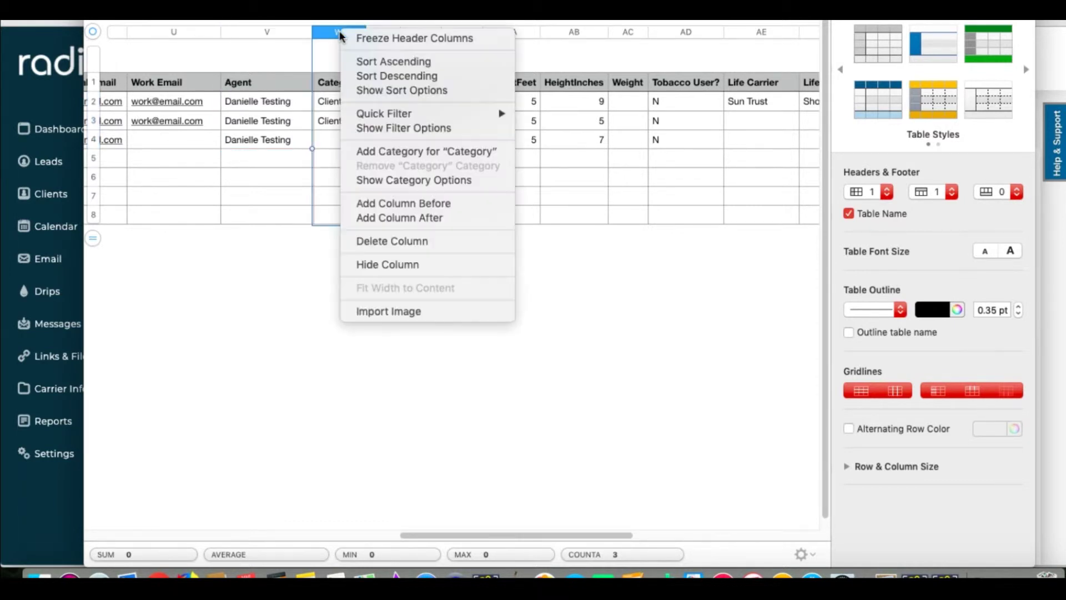
{"action": "left_click", "coordinate": [392, 243]}
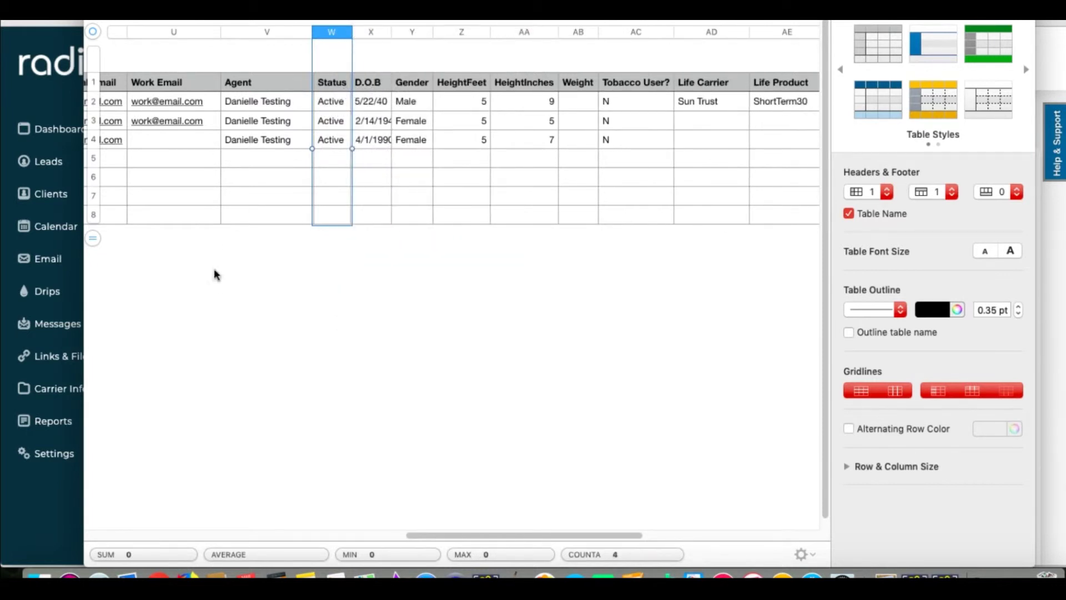
{"action": "left_click", "coordinate": [60, 469]}
{"action": "left_click", "coordinate": [268, 393]}
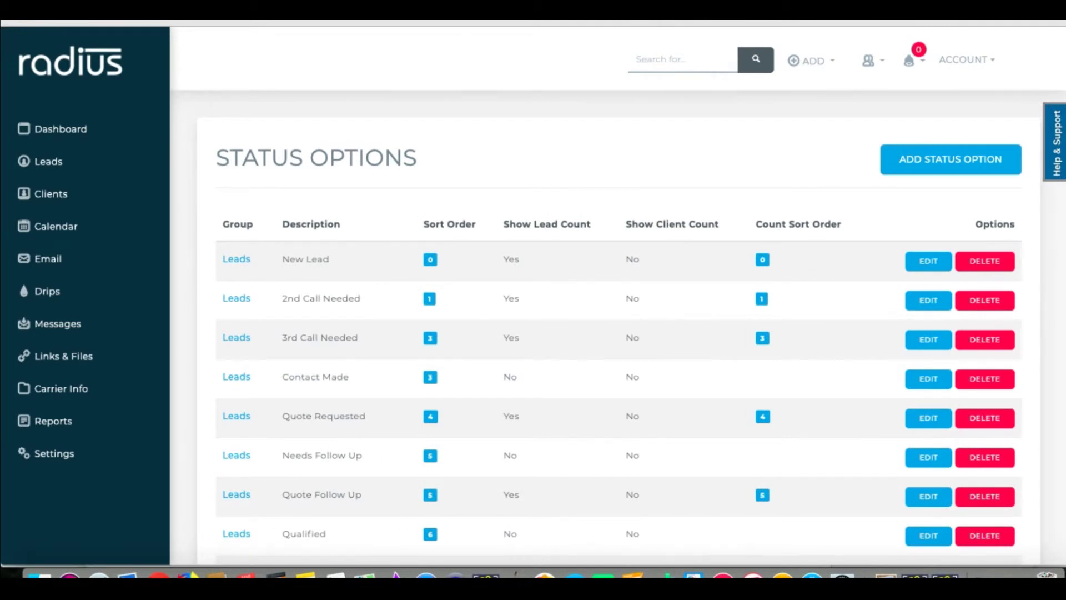
Step: Select the In Force status name in Radius's Status Options, then return to the spreadsheet
{"action": "scroll", "coordinate": [618, 299], "scroll_direction": "down", "scroll_amount": 5}
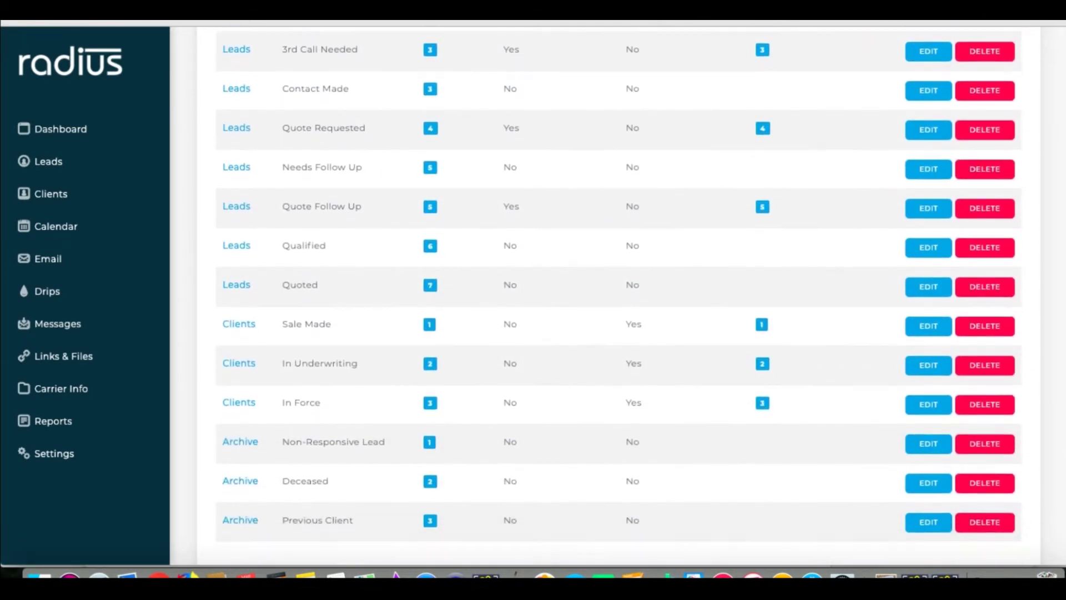
{"action": "scroll", "coordinate": [625, 325], "scroll_direction": "down", "scroll_amount": 1}
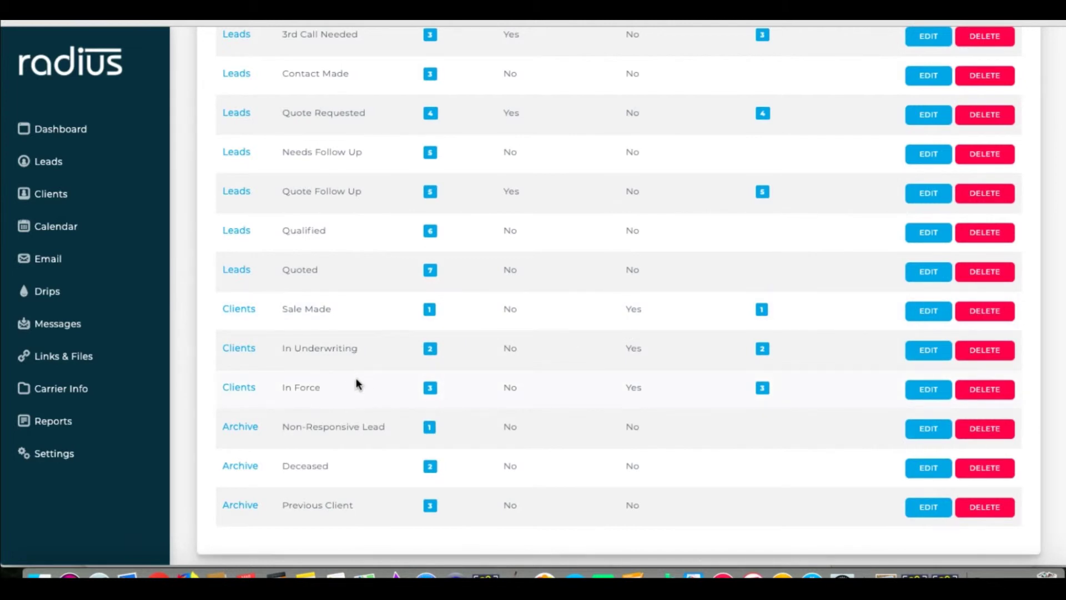
{"action": "left_click_drag", "start_coordinate": [317, 389], "coordinate": [281, 387]}
{"action": "left_click", "coordinate": [666, 574]}
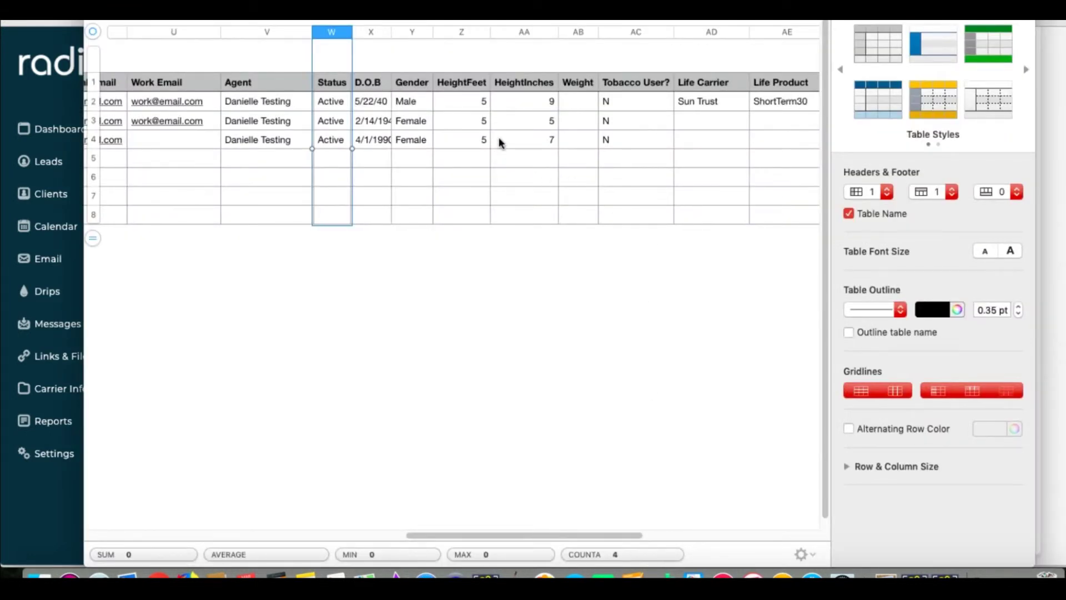
Step: Replace every Active status with In Force via Find & Replace, and widen the D.O.B column
{"action": "key", "text": "super+f"}
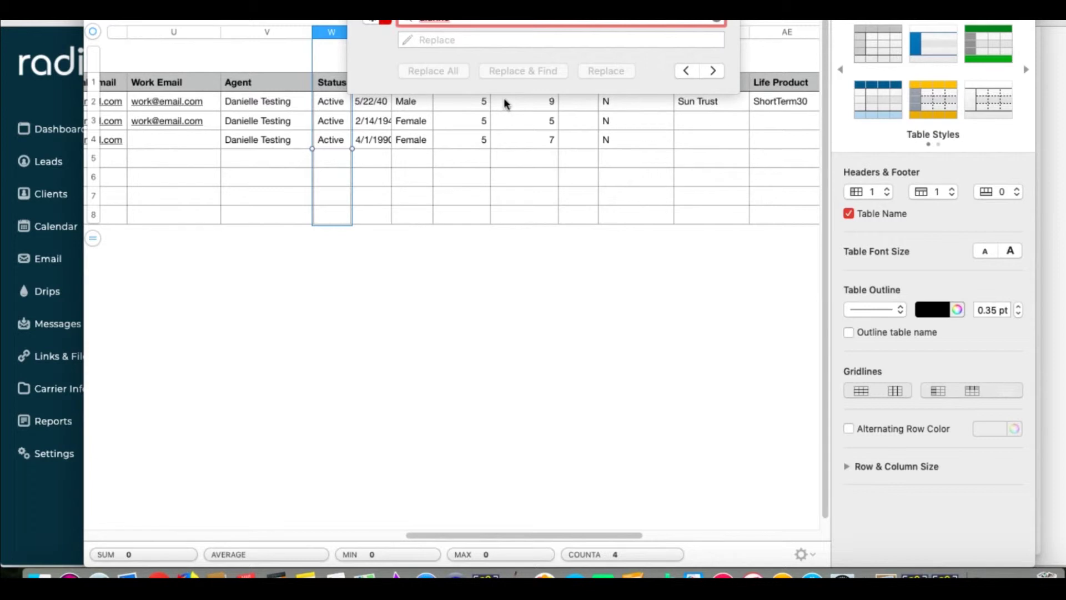
{"action": "type", "text": "In Force"}
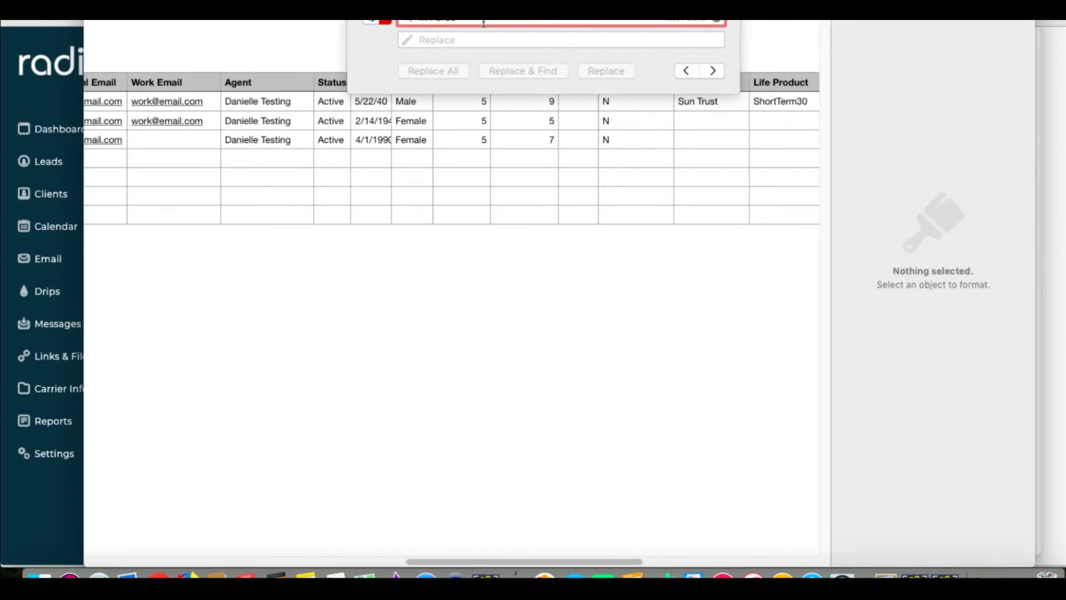
{"action": "key", "text": "super+a"}
{"action": "key", "text": "BackSpace"}
{"action": "left_click", "coordinate": [411, 43]}
{"action": "type", "text": "In Force"}
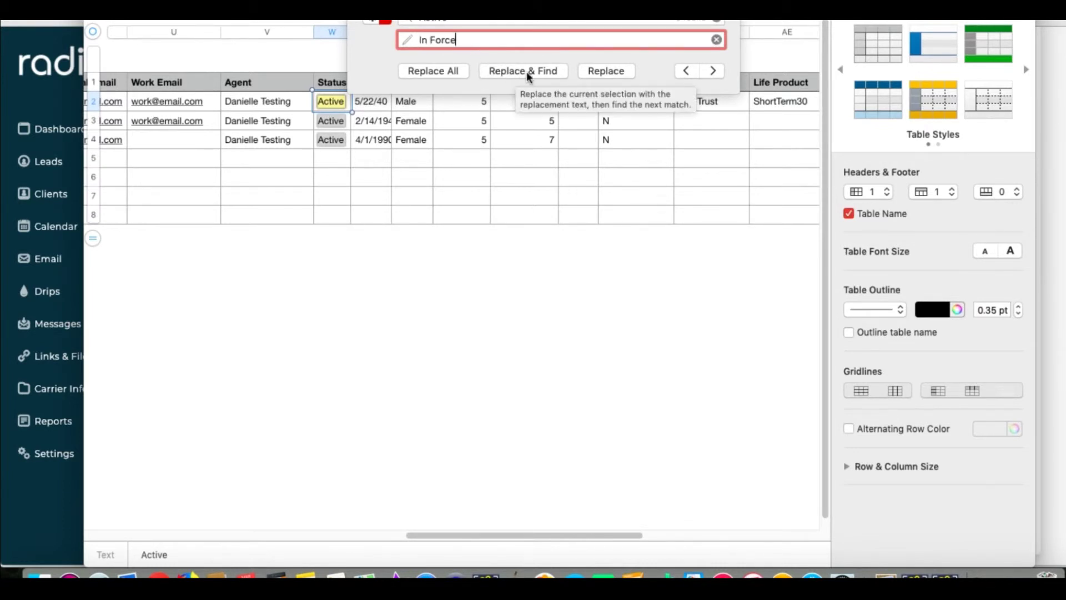
{"action": "left_click", "coordinate": [433, 70]}
{"action": "left_click_drag", "start_coordinate": [391, 31], "coordinate": [449, 32]}
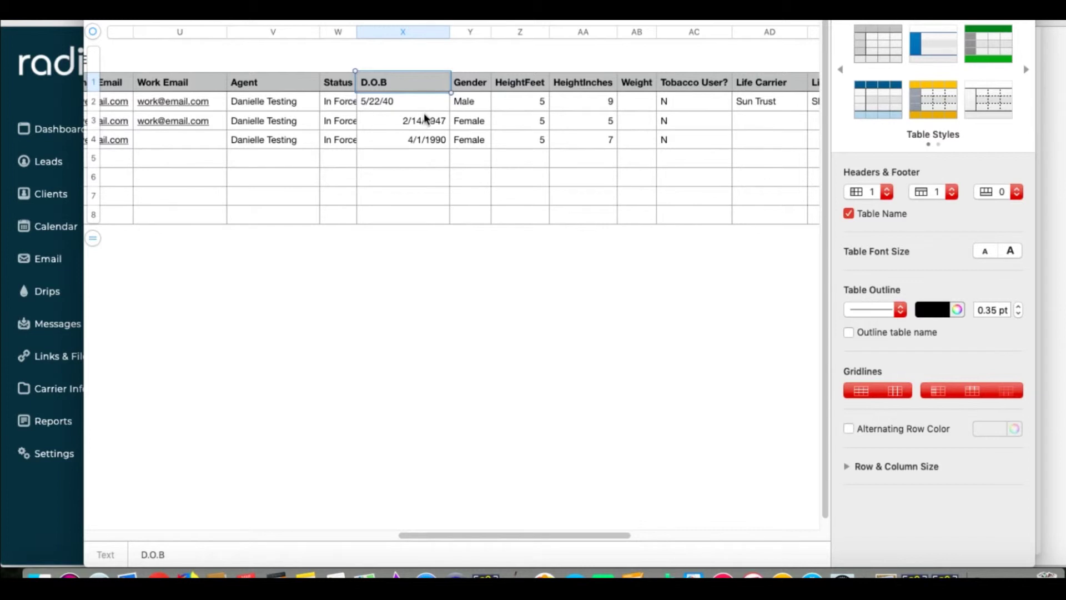
Step: Format the D.O.B column as dates in MM/DD/YYYY style
{"action": "left_click", "coordinate": [417, 103]}
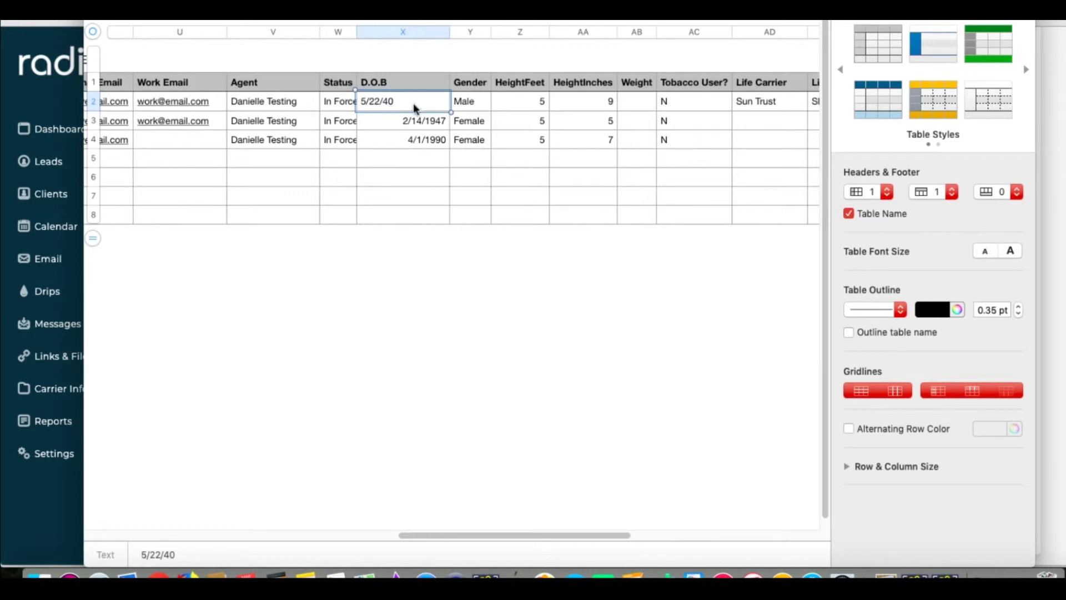
{"action": "left_click", "coordinate": [416, 33]}
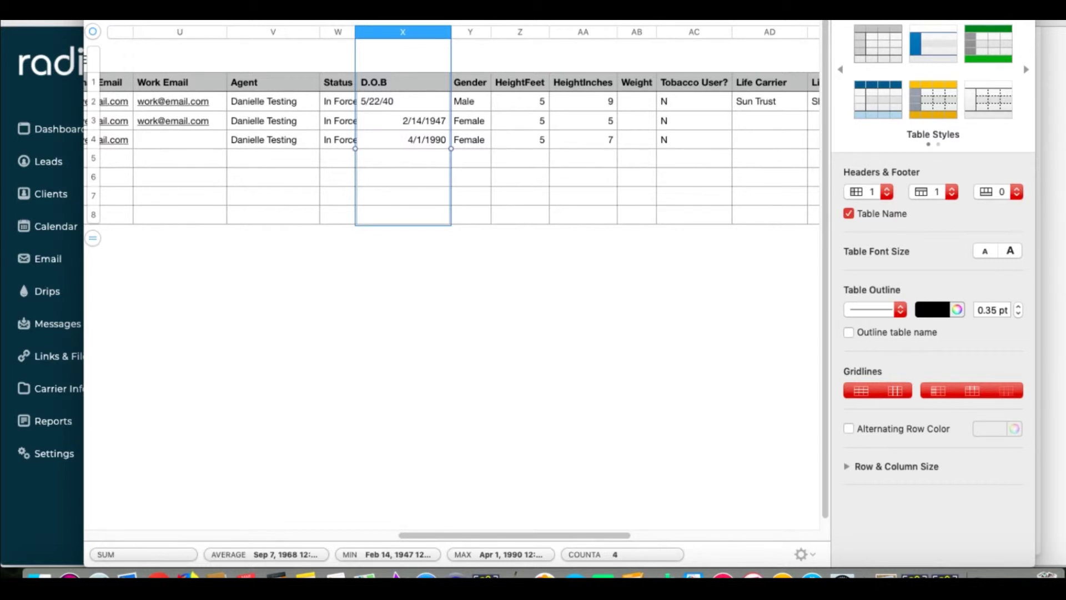
{"action": "left_click", "coordinate": [942, 27]}
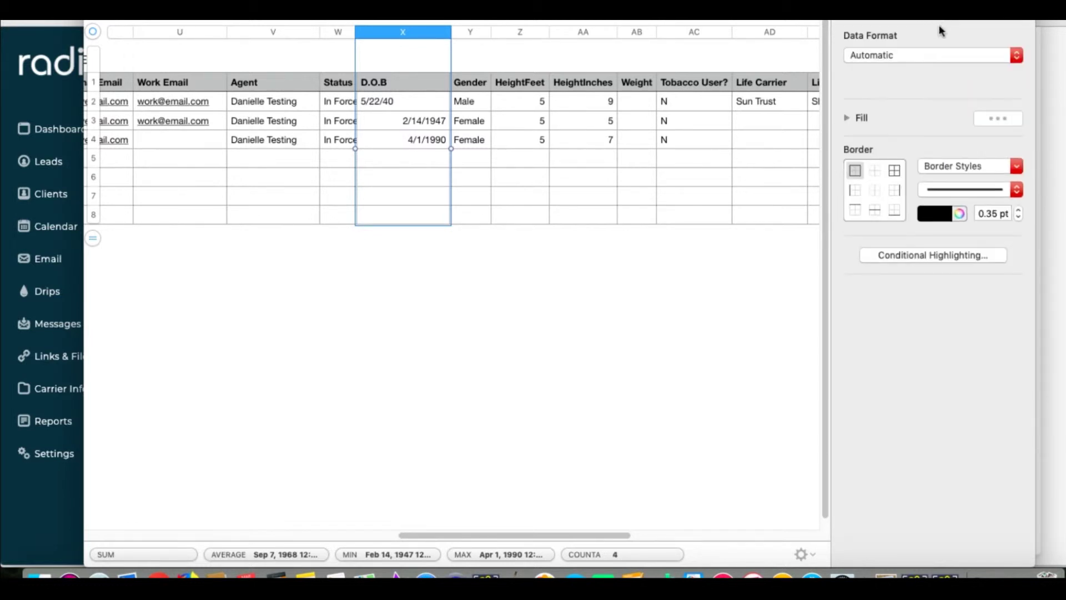
{"action": "left_click", "coordinate": [964, 50]}
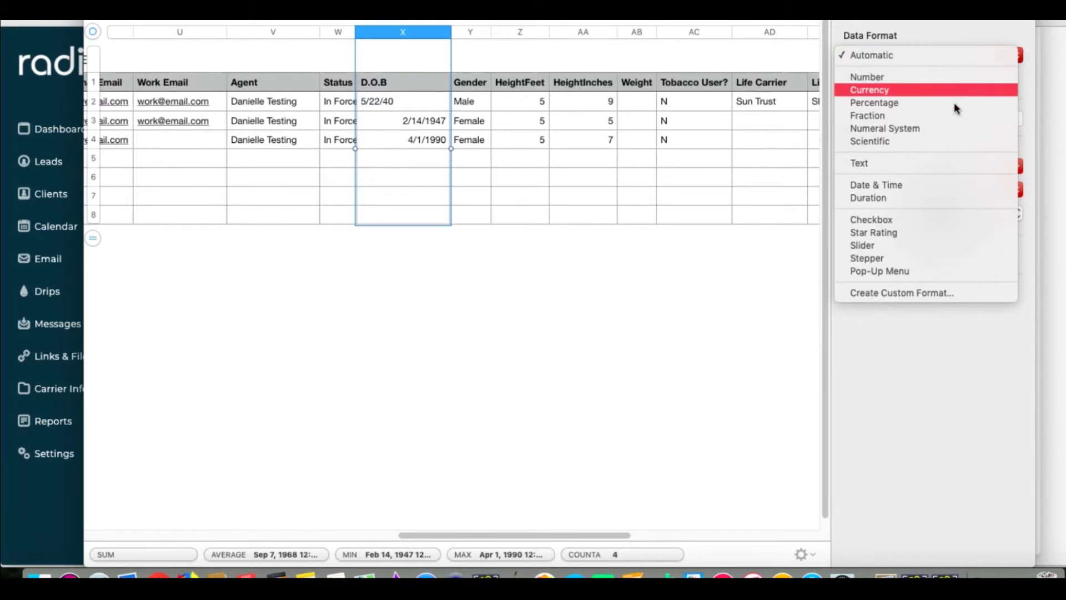
{"action": "left_click", "coordinate": [938, 185]}
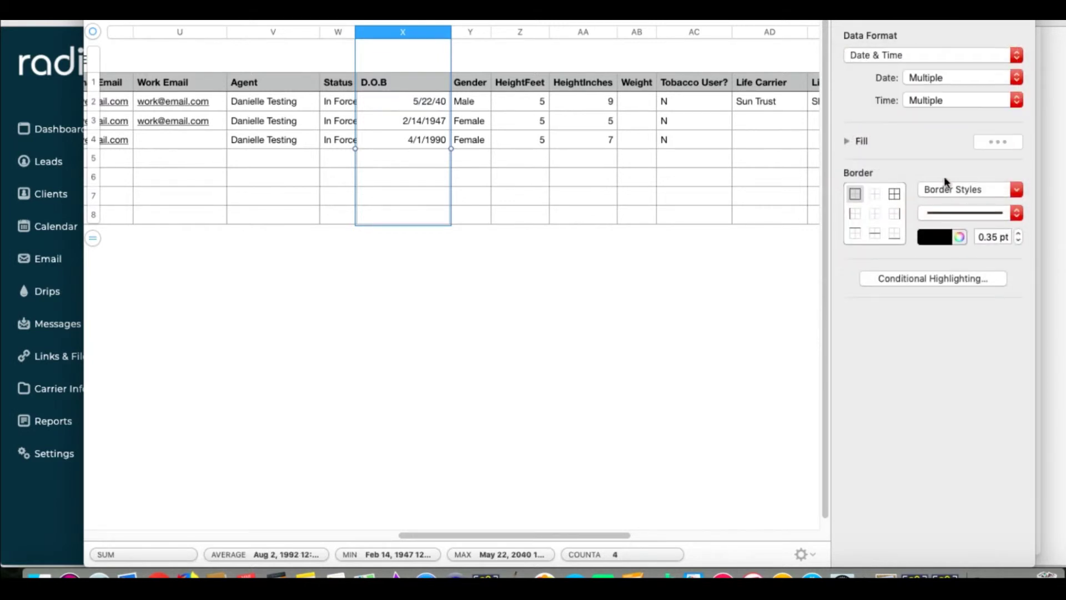
{"action": "left_click", "coordinate": [973, 81]}
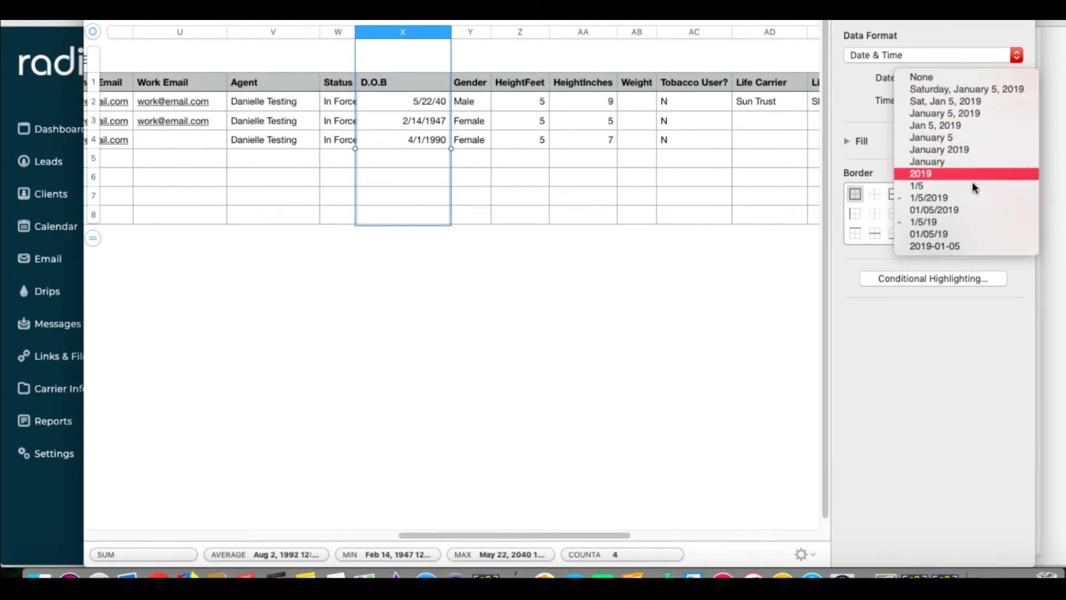
{"action": "left_click", "coordinate": [960, 209]}
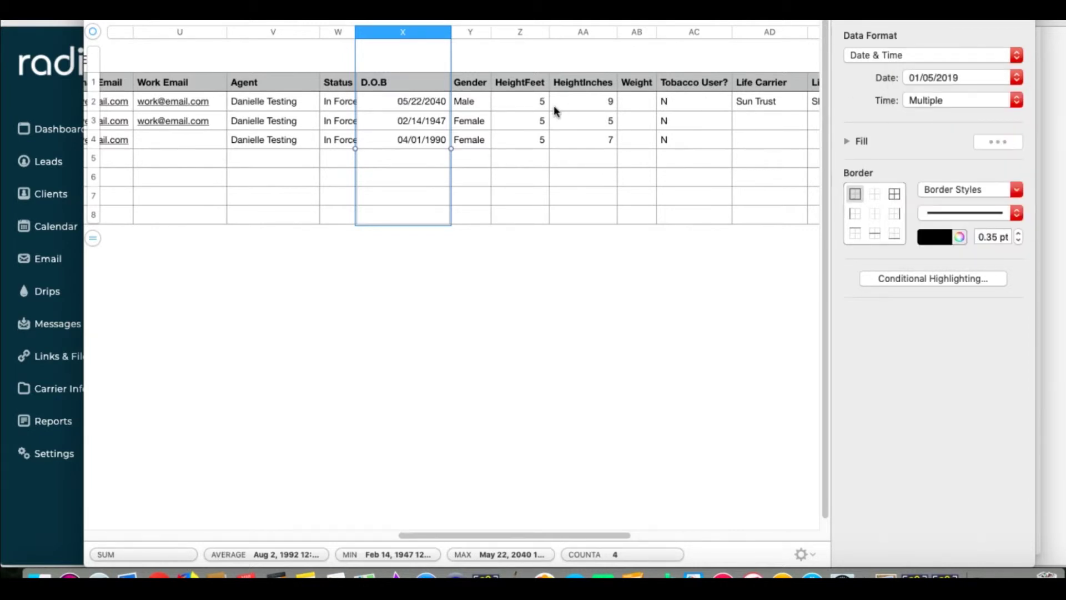
Step: Correct the first client's birth year from 2040 to 1940
{"action": "left_click", "coordinate": [436, 102]}
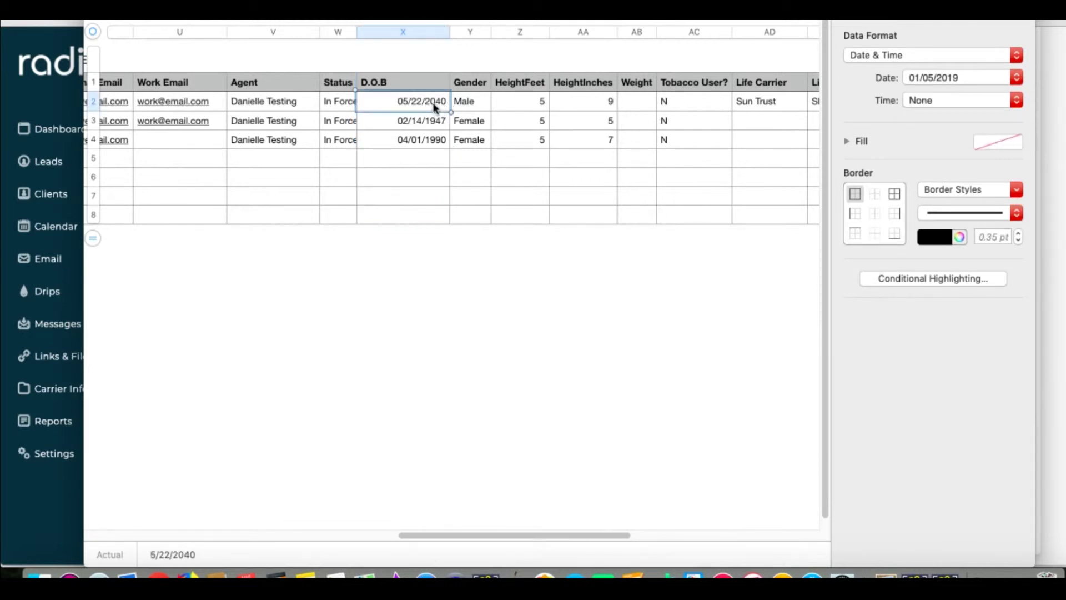
{"action": "left_click", "coordinate": [433, 102]}
{"action": "key", "text": "BackSpace"}
{"action": "key", "text": "BackSpace"}
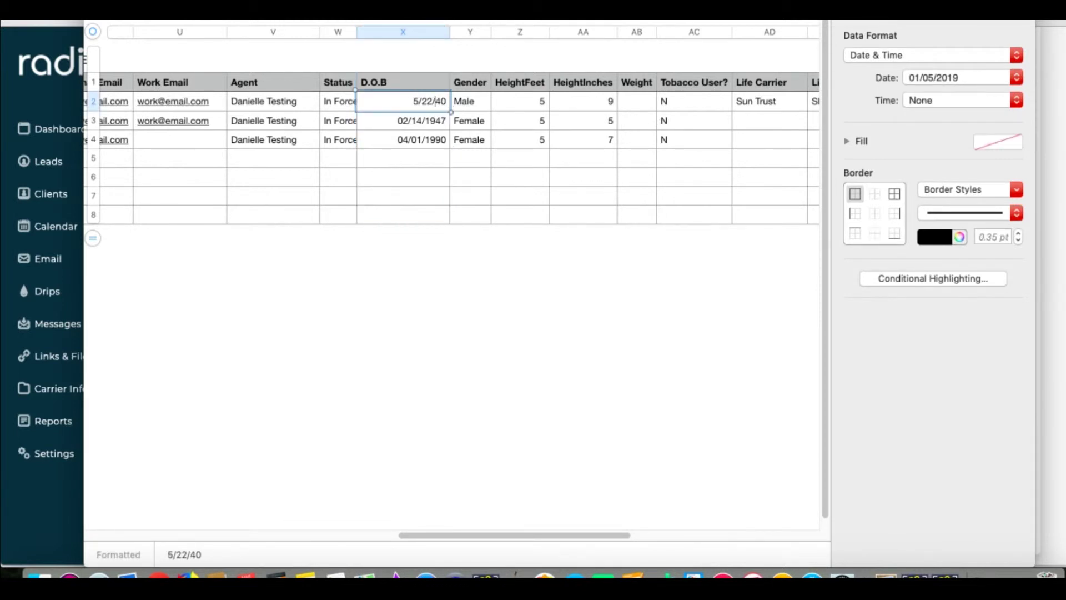
{"action": "type", "text": "19"}
{"action": "key", "text": "super+Tab"}
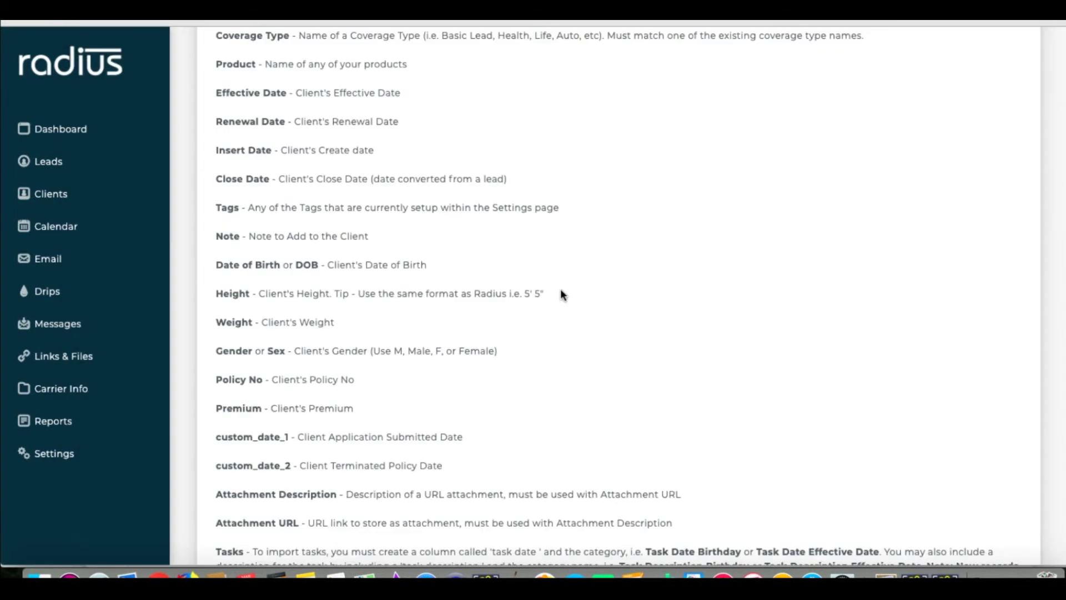
Step: Note the help page's height format and insert an empty column before Weight
{"action": "left_click_drag", "start_coordinate": [544, 293], "coordinate": [526, 293]}
{"action": "left_click", "coordinate": [666, 574]}
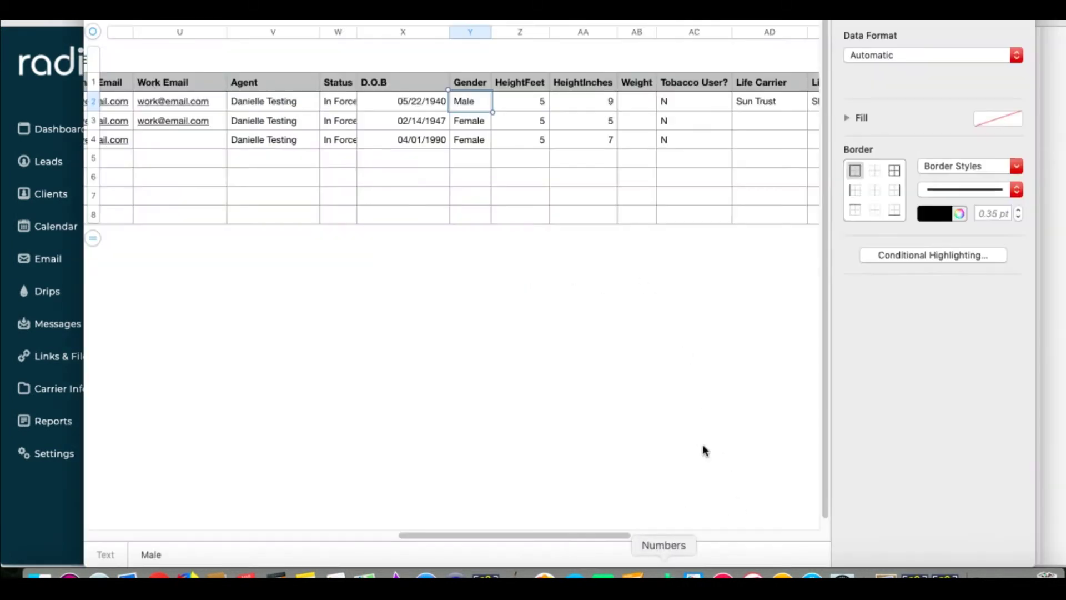
{"action": "left_click", "coordinate": [637, 32]}
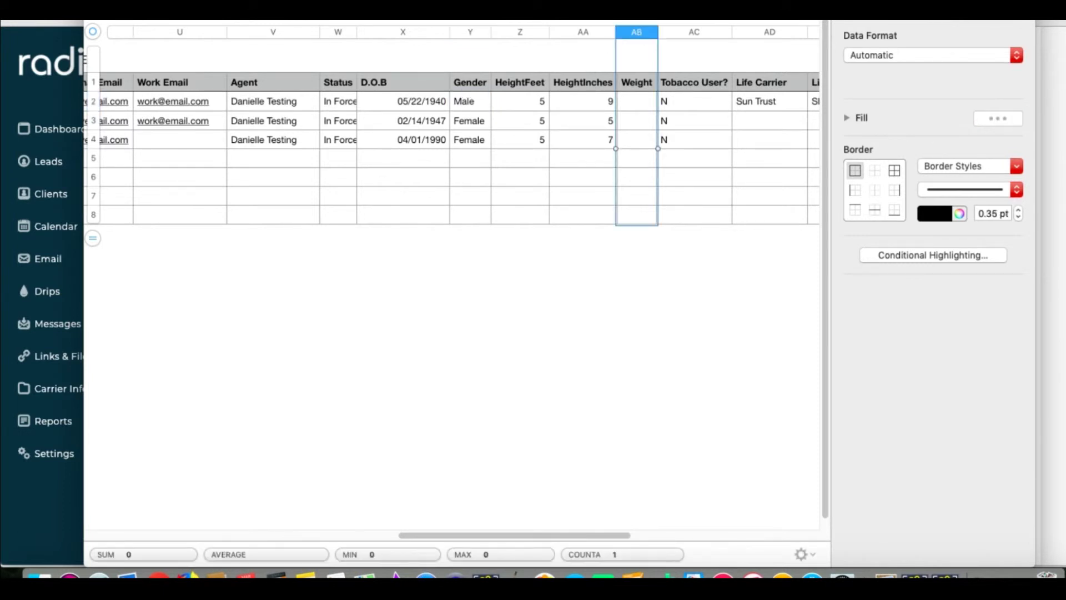
{"action": "right_click", "coordinate": [637, 32]}
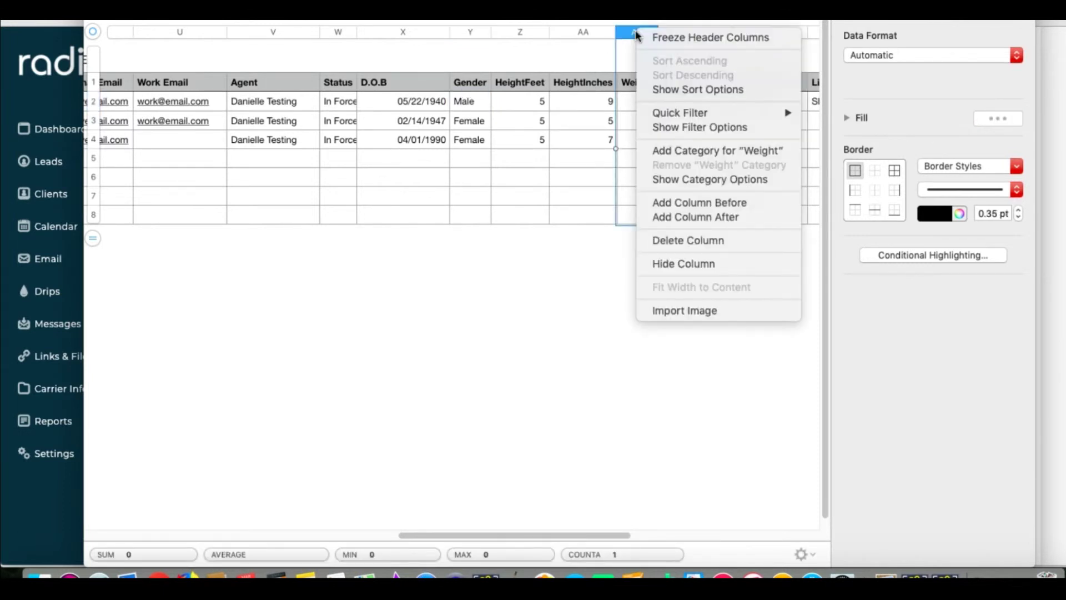
{"action": "left_click", "coordinate": [687, 204]}
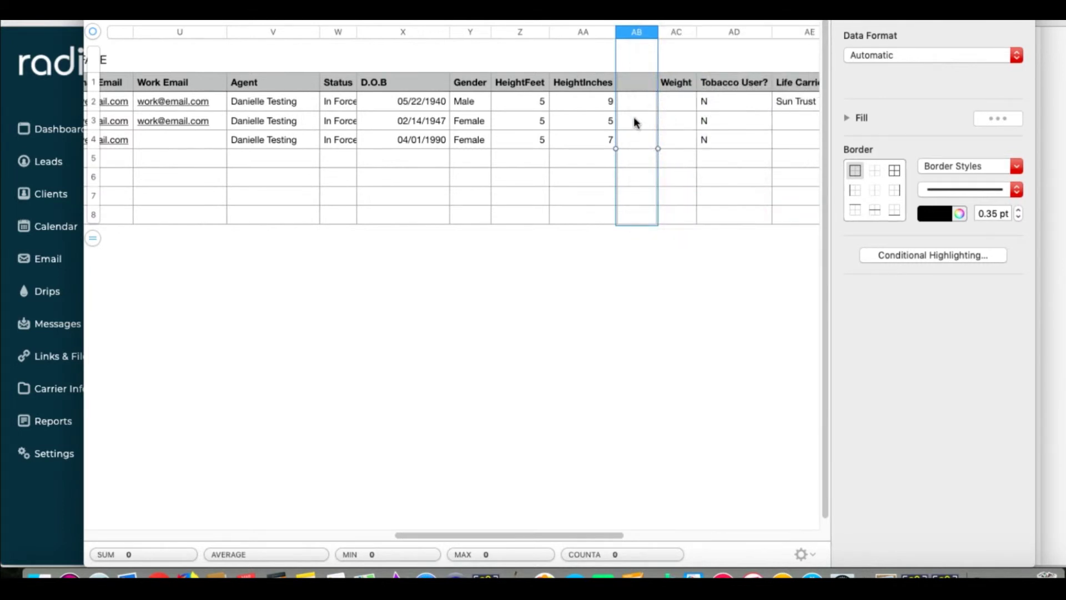
Step: Enter =Z2&"'"&AA2&"""" in AB2 to show 5'9", and head the column Height
{"action": "left_click", "coordinate": [652, 100]}
{"action": "type", "text": "="}
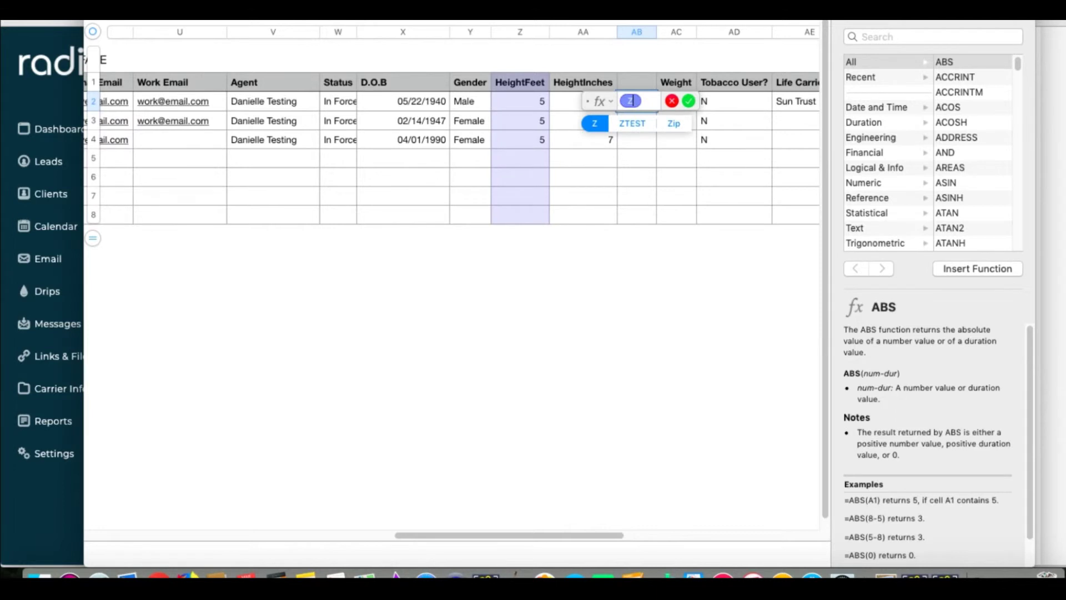
{"action": "left_click", "coordinate": [520, 101]}
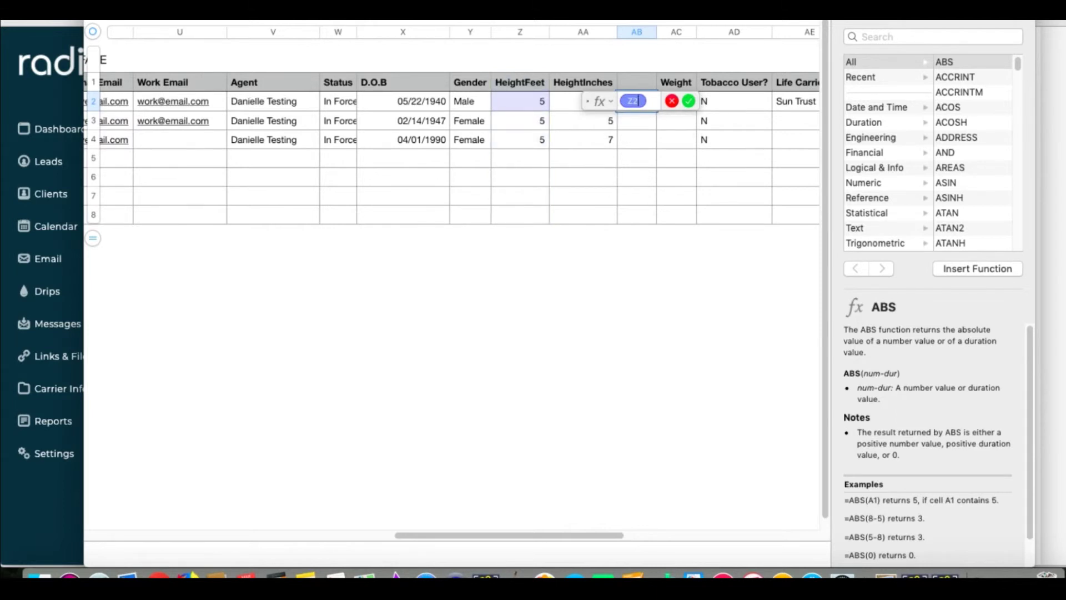
{"action": "type", "text": "&"}
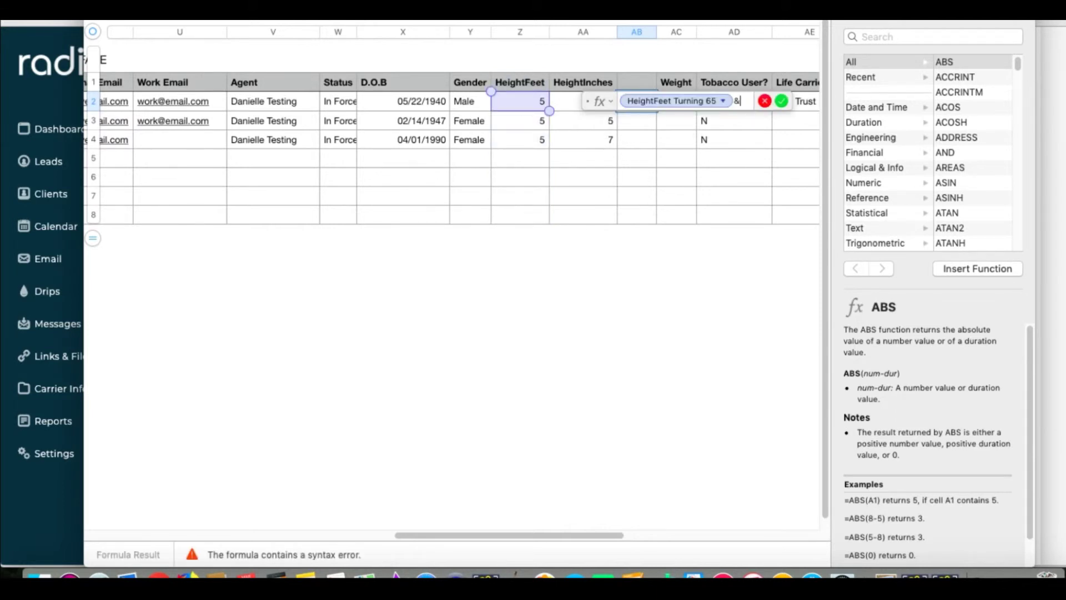
{"action": "type", "text": "\""}
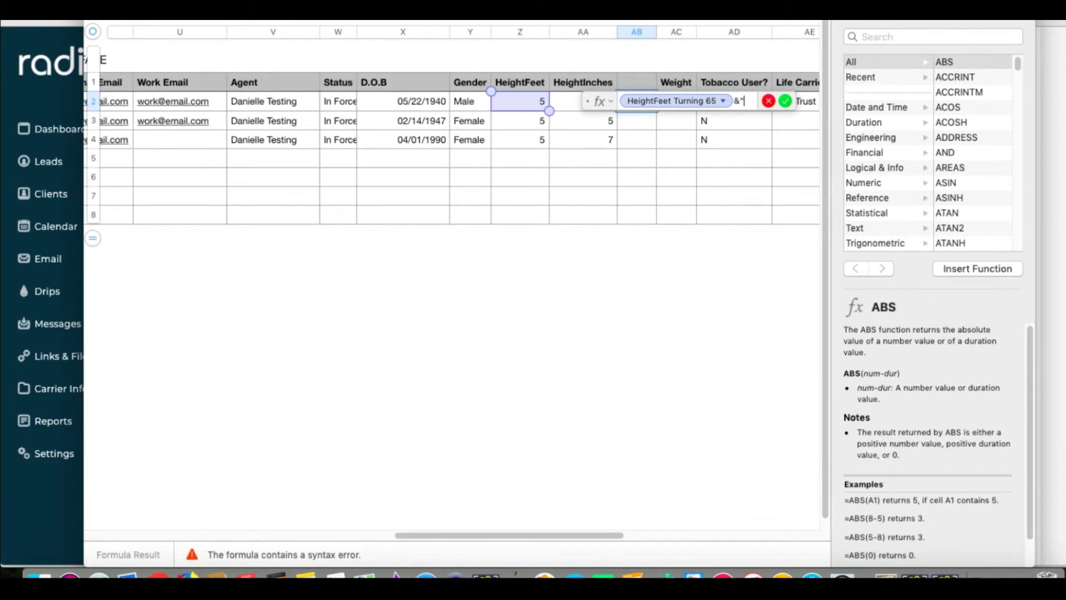
{"action": "type", "text": "\"'"}
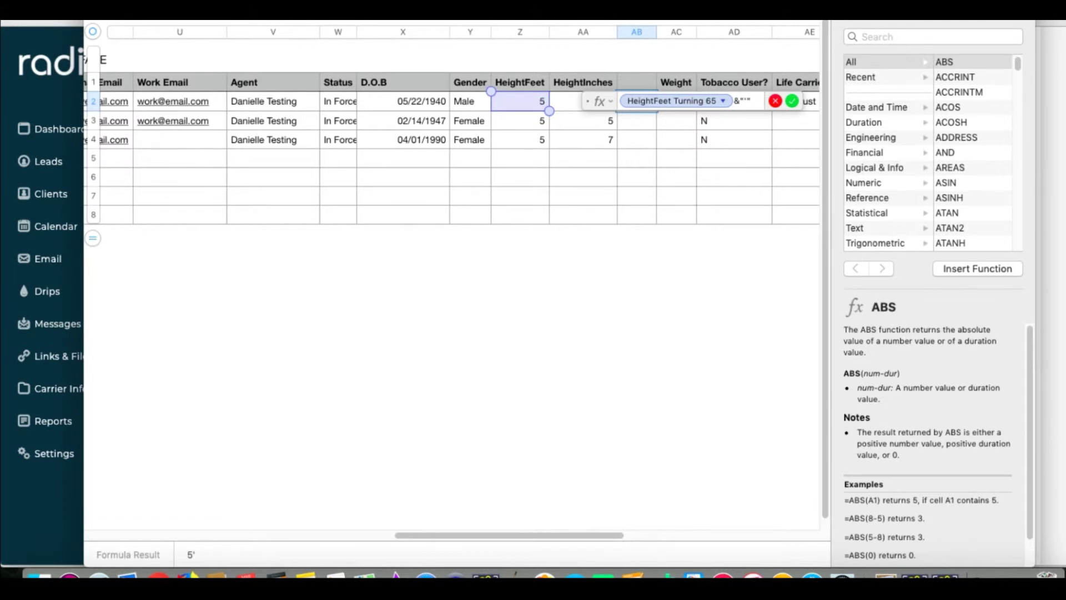
{"action": "type", "text": "&"}
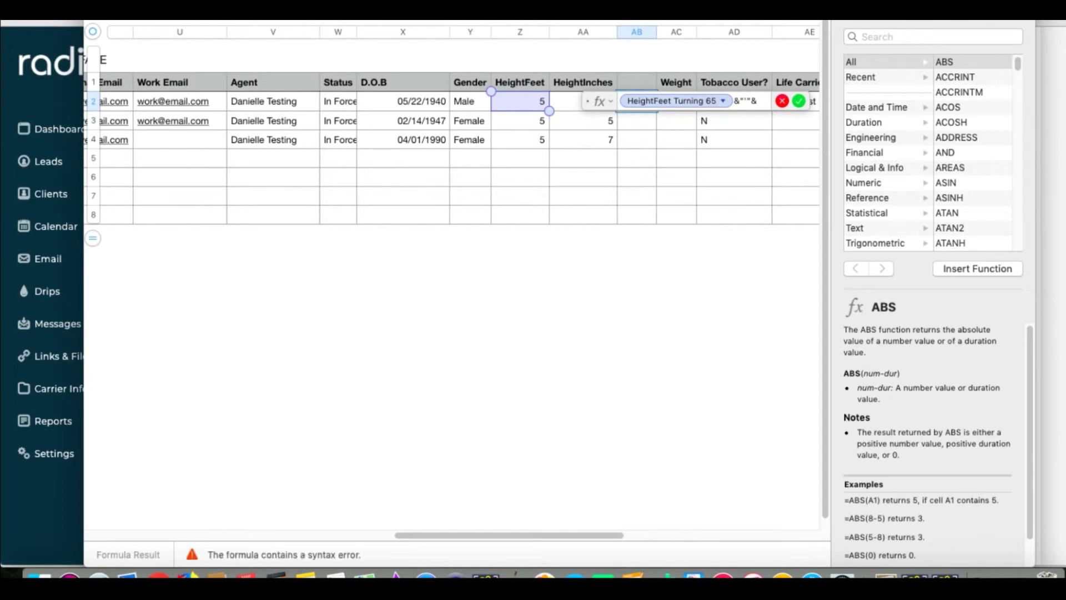
{"action": "type", "text": "AA"}
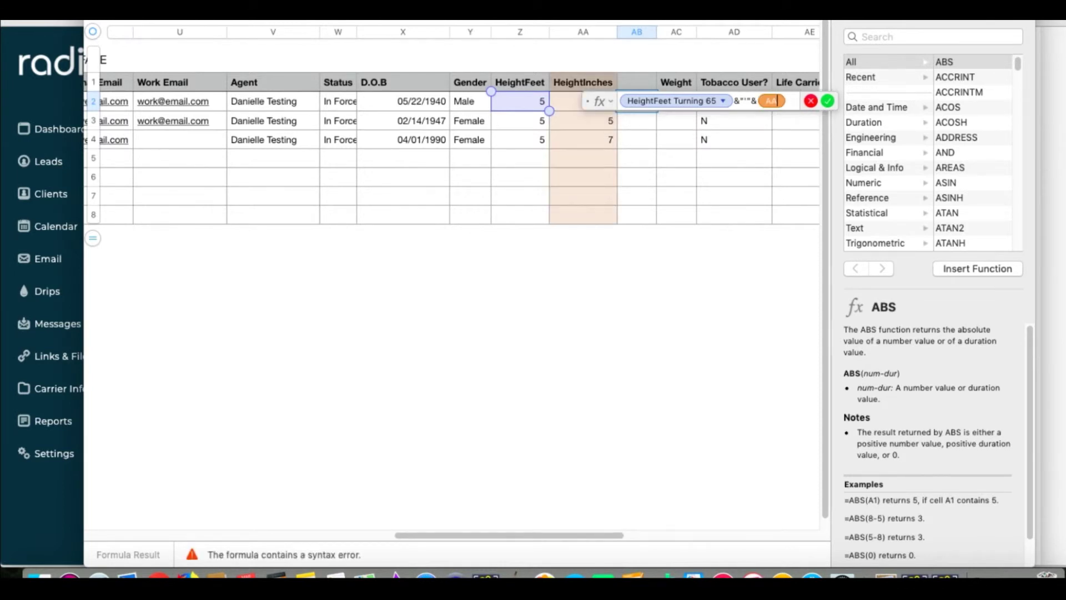
{"action": "type", "text": "2"}
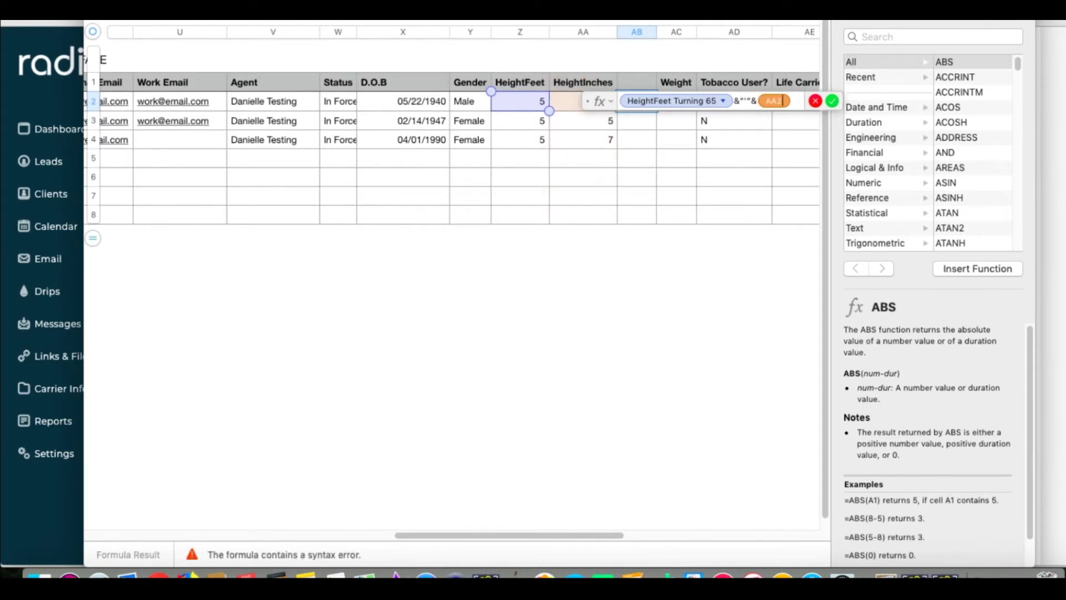
{"action": "type", "text": "&"}
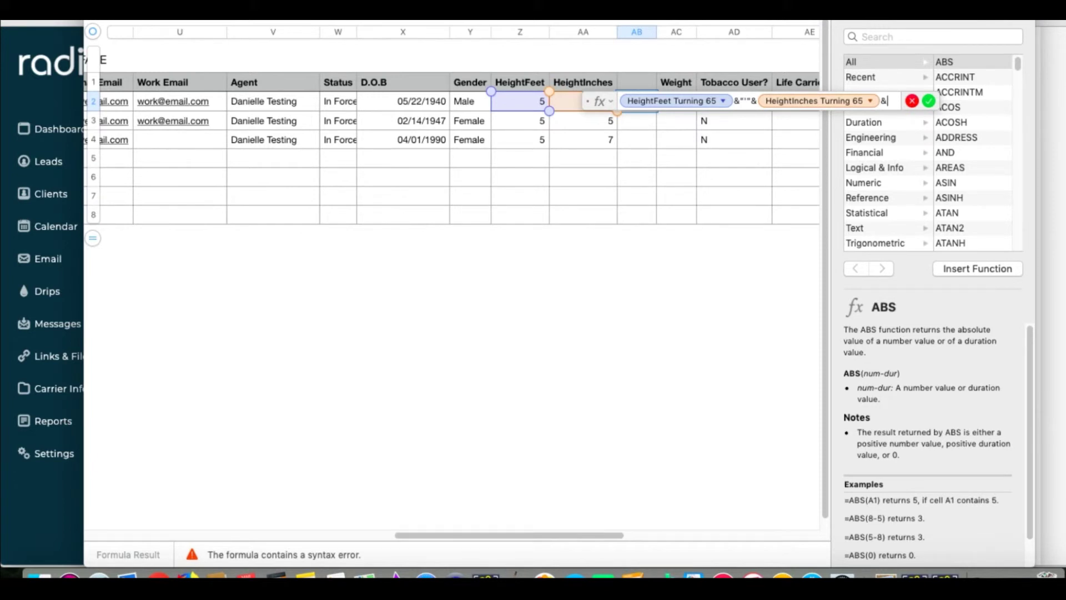
{"action": "type", "text": "\""}
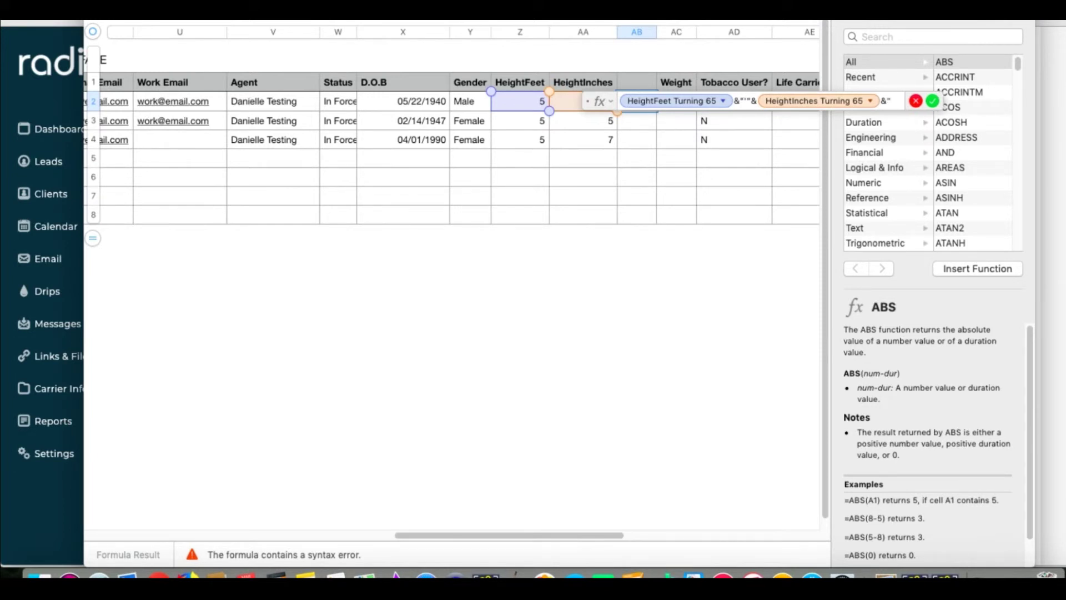
{"action": "type", "text": "\"\""}
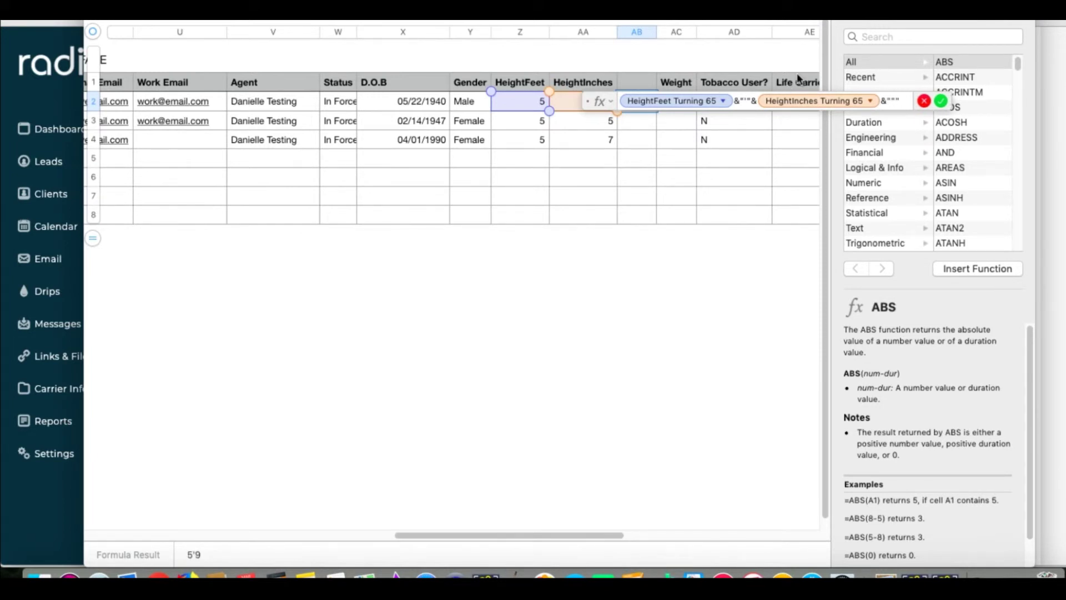
{"action": "key", "text": "Return"}
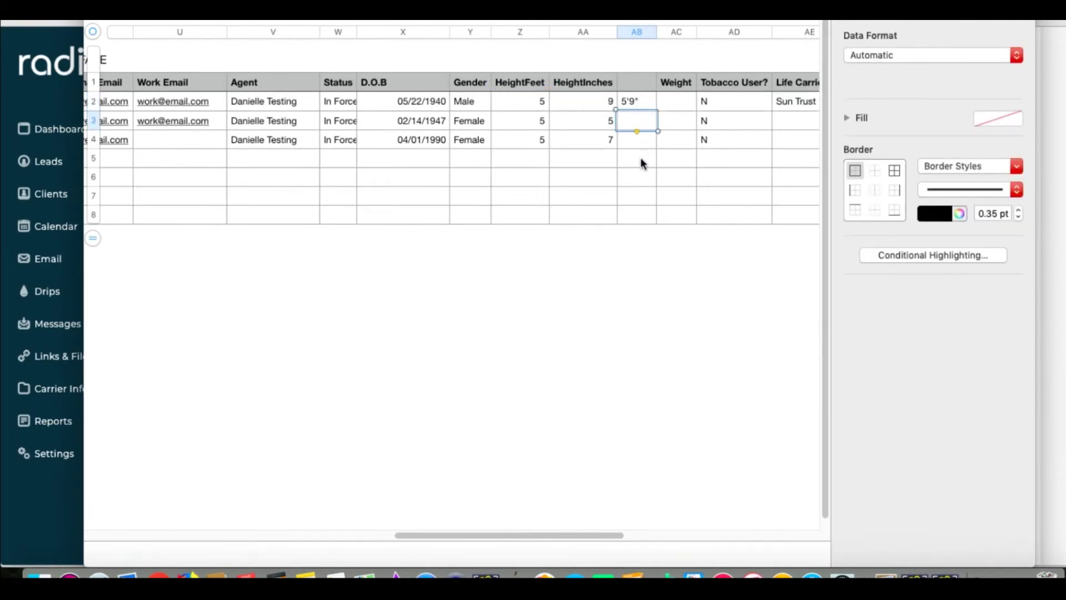
{"action": "left_click", "coordinate": [632, 82]}
{"action": "type", "text": "Height"}
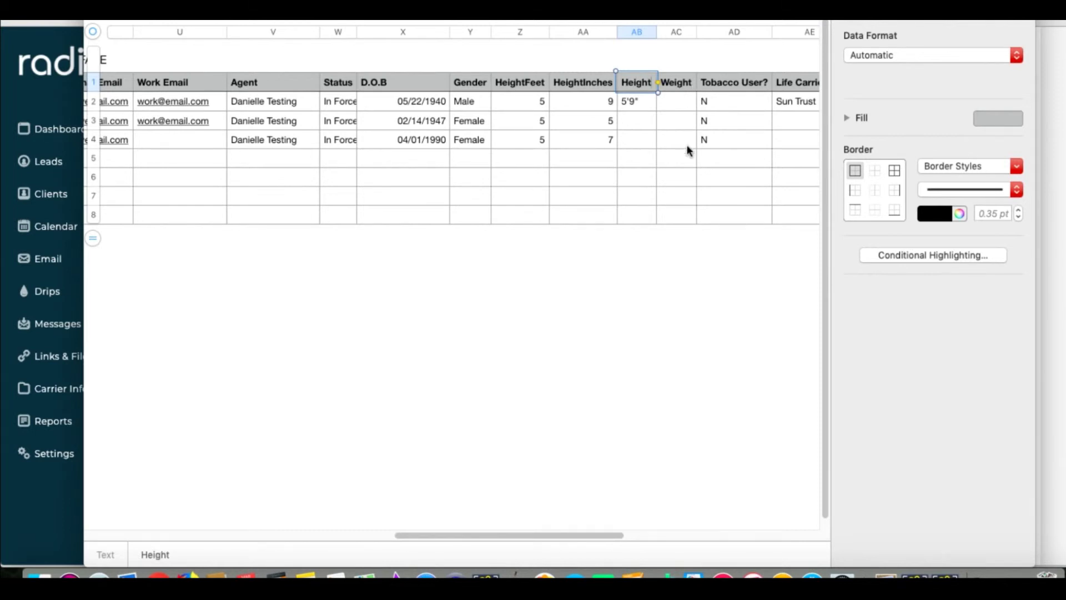
Step: Find and highlight the 'AddProduct Product #1' naming example in the Radius import help
{"action": "scroll", "coordinate": [686, 144], "scroll_direction": "right", "scroll_amount": 10}
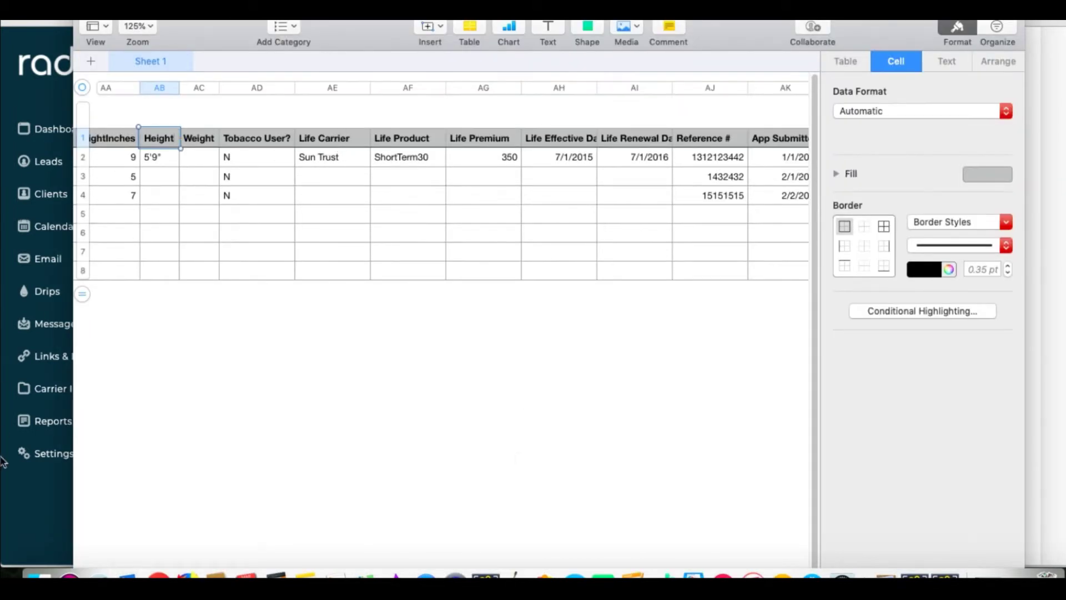
{"action": "left_click", "coordinate": [25, 484]}
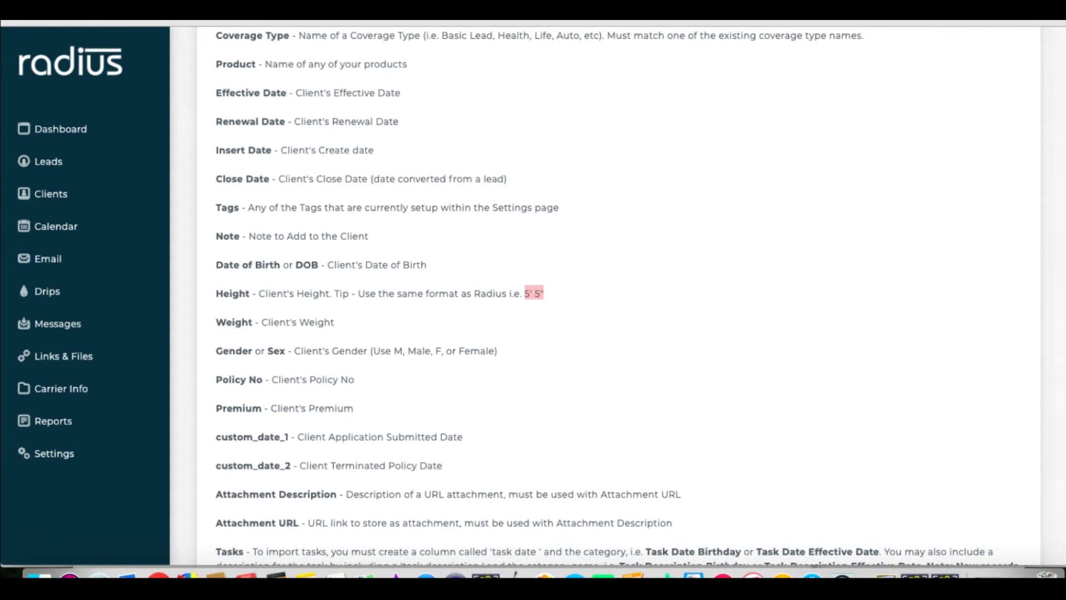
{"action": "scroll", "coordinate": [1049, 326], "scroll_direction": "down", "scroll_amount": 7}
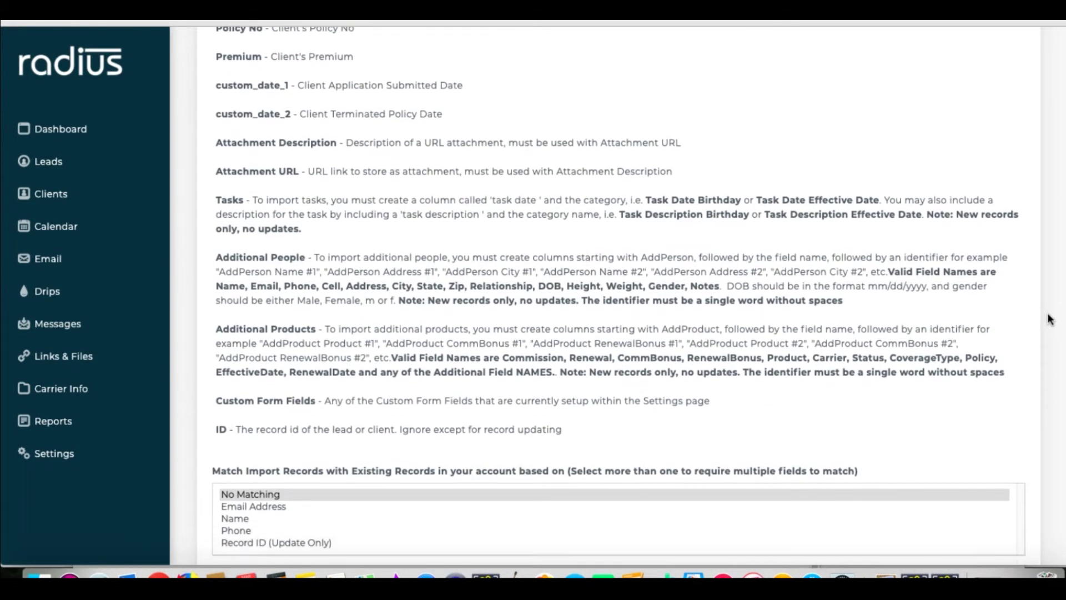
{"action": "scroll", "coordinate": [472, 272], "scroll_direction": "down", "scroll_amount": 1}
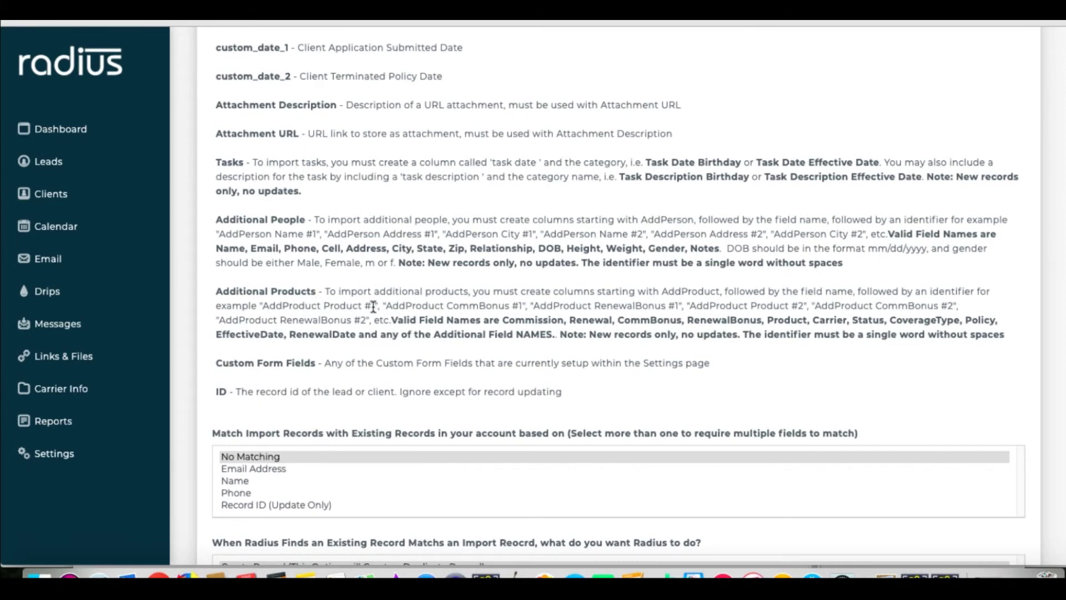
{"action": "left_click_drag", "start_coordinate": [373, 306], "coordinate": [265, 307]}
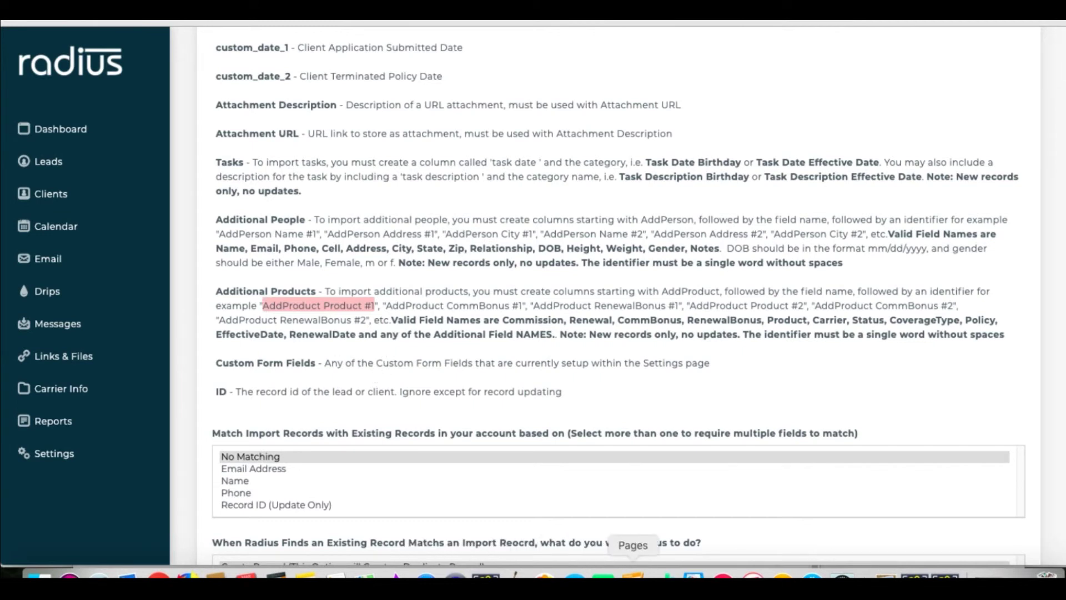
{"action": "left_click", "coordinate": [633, 575]}
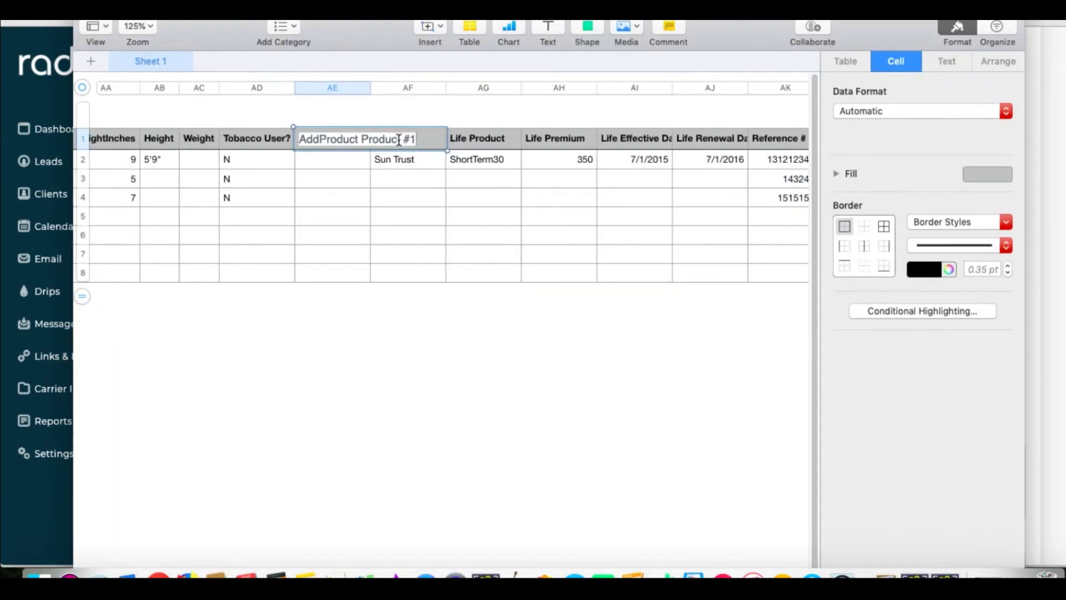
Step: Rename the header to 'AddProduct CoverageType #1' and enter Life for the first client
{"action": "left_click_drag", "start_coordinate": [400, 139], "coordinate": [361, 140]}
{"action": "type", "text": "Cov"}
{"action": "type", "text": "erageType"}
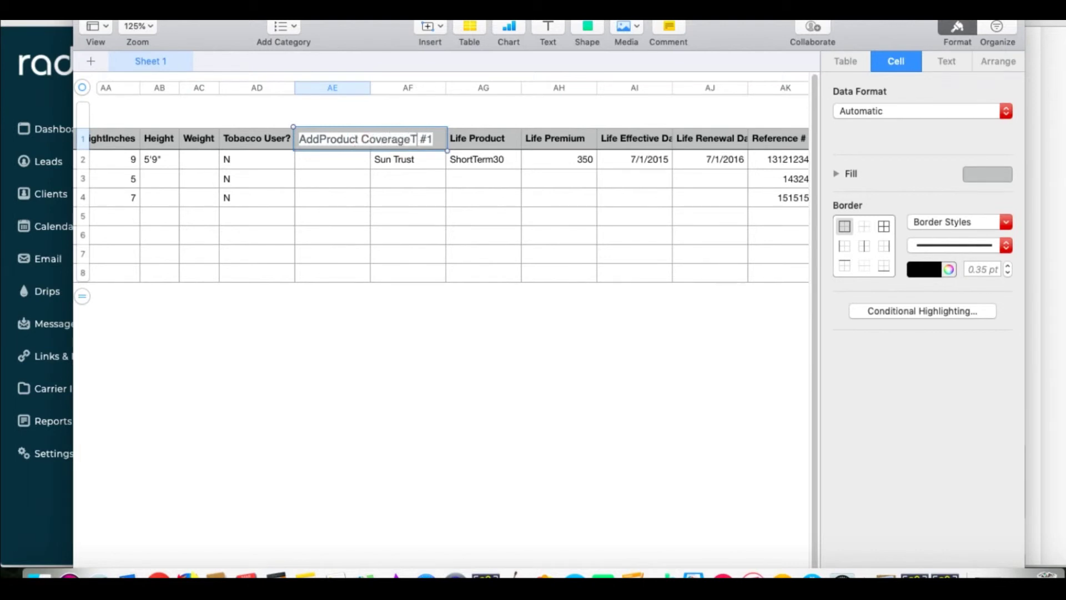
{"action": "left_click", "coordinate": [335, 167]}
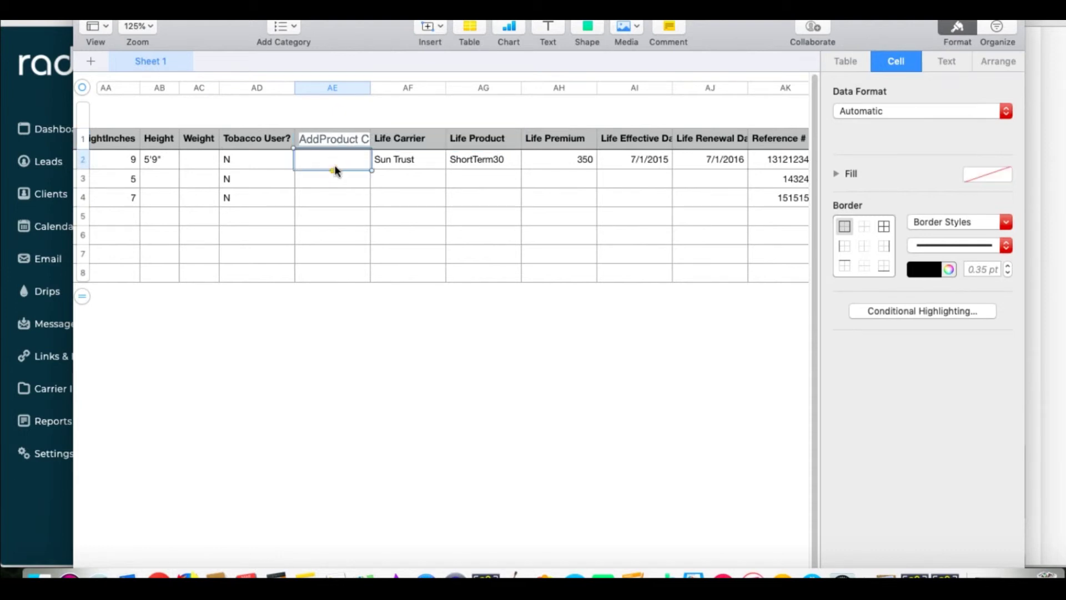
{"action": "type", "text": "Life"}
Step: Rename the Reference # column header to ID, then delete that column
{"action": "left_click", "coordinate": [691, 87]}
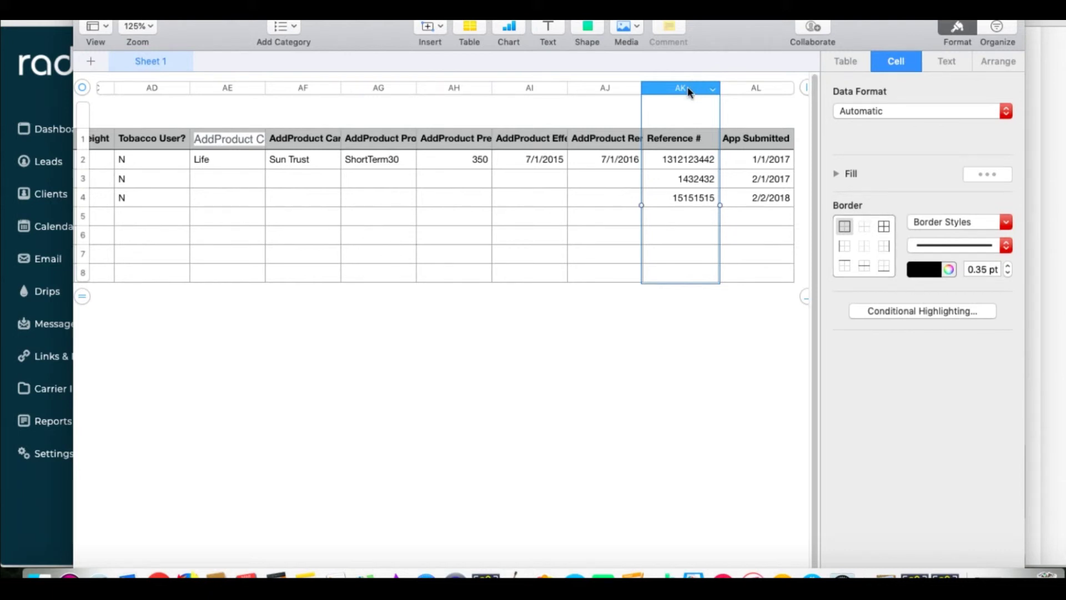
{"action": "scroll", "coordinate": [706, 182], "scroll_direction": "up", "scroll_amount": 5}
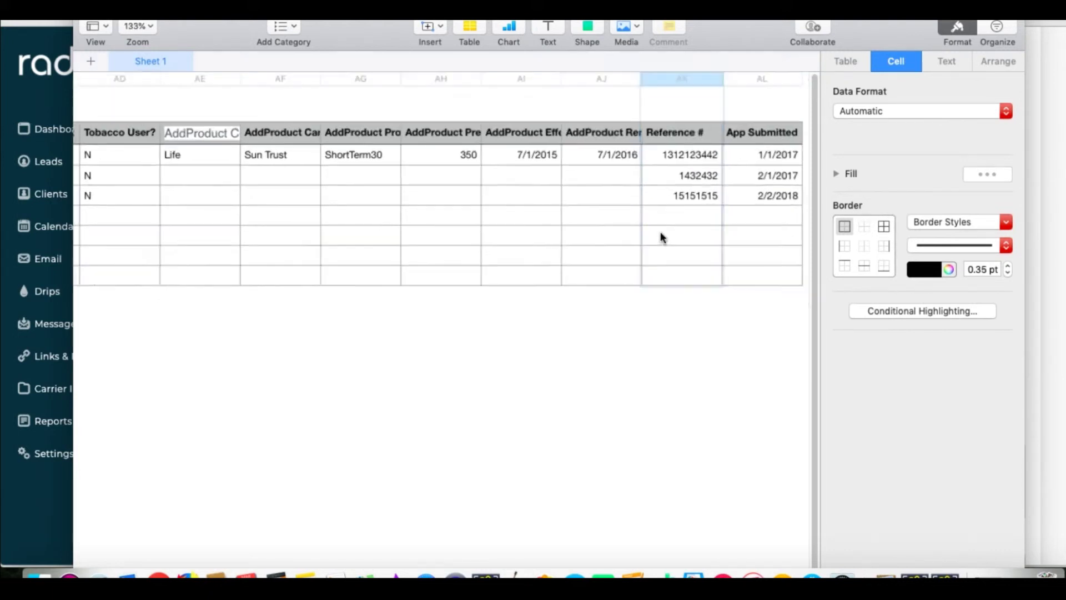
{"action": "left_click", "coordinate": [690, 109]}
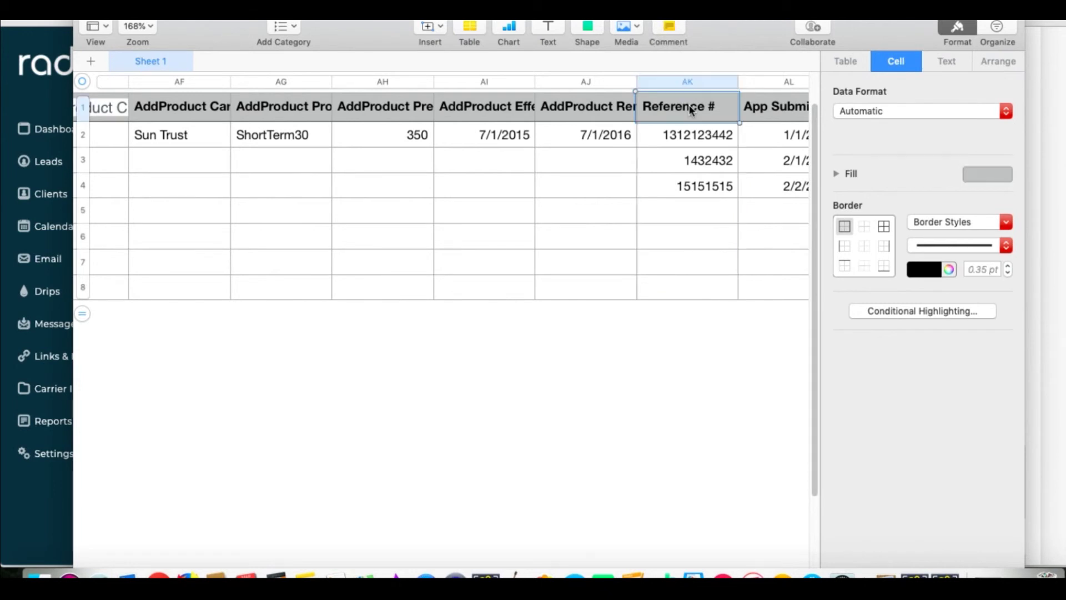
{"action": "type", "text": "ID"}
{"action": "right_click", "coordinate": [706, 89]}
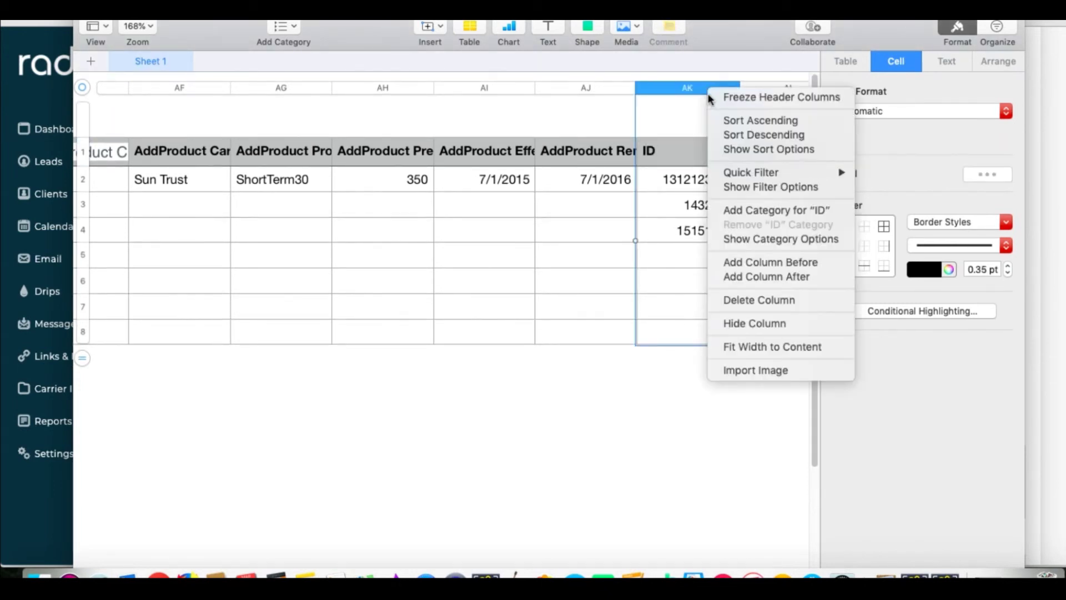
{"action": "left_click", "coordinate": [761, 300]}
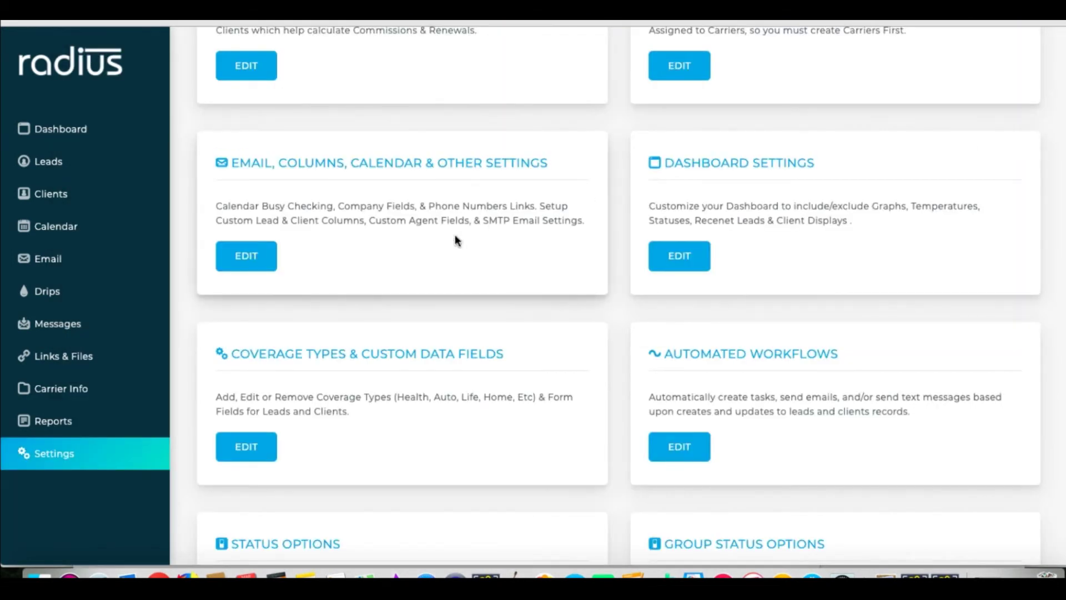
Step: Check the custom date fields in Radius's Email, Columns & Calendar settings
{"action": "left_click", "coordinate": [241, 265]}
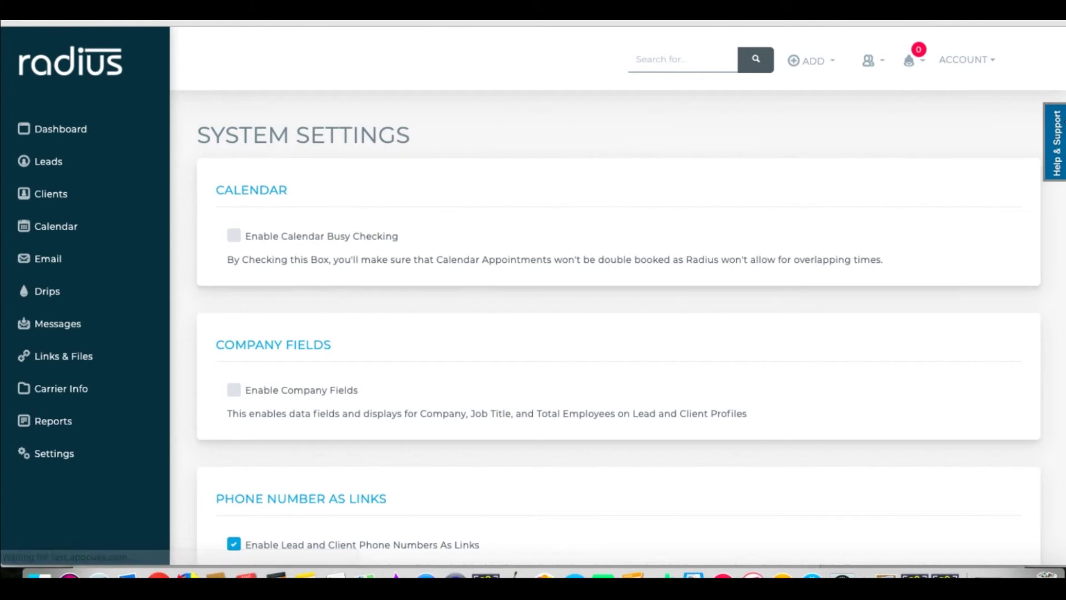
{"action": "scroll", "coordinate": [1057, 156], "scroll_direction": "down", "scroll_amount": 2}
{"action": "scroll", "coordinate": [1057, 156], "scroll_direction": "down", "scroll_amount": 10}
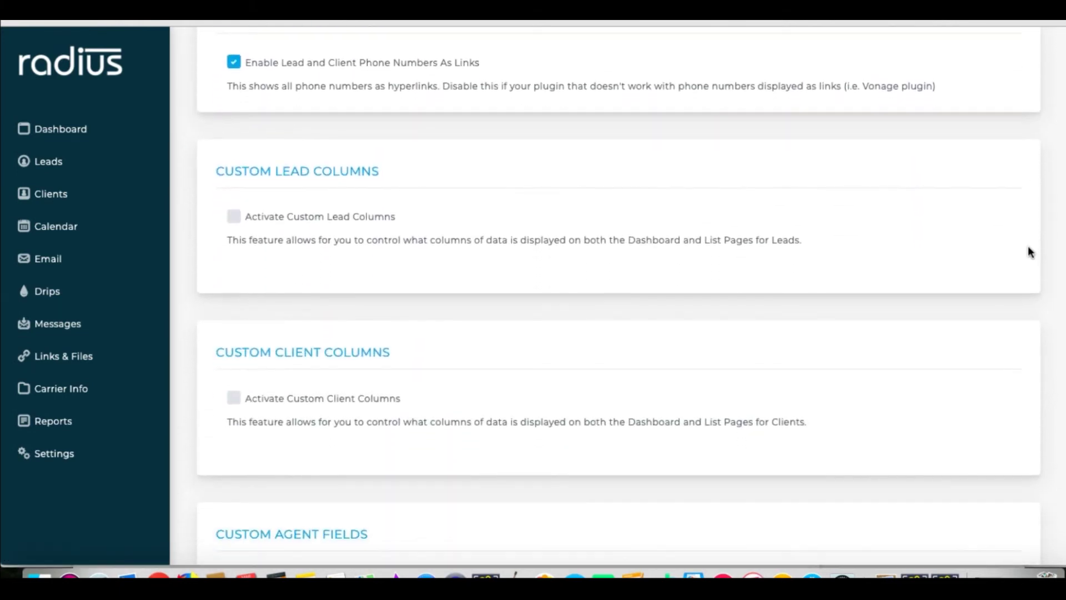
{"action": "scroll", "coordinate": [1011, 347], "scroll_direction": "down", "scroll_amount": 6}
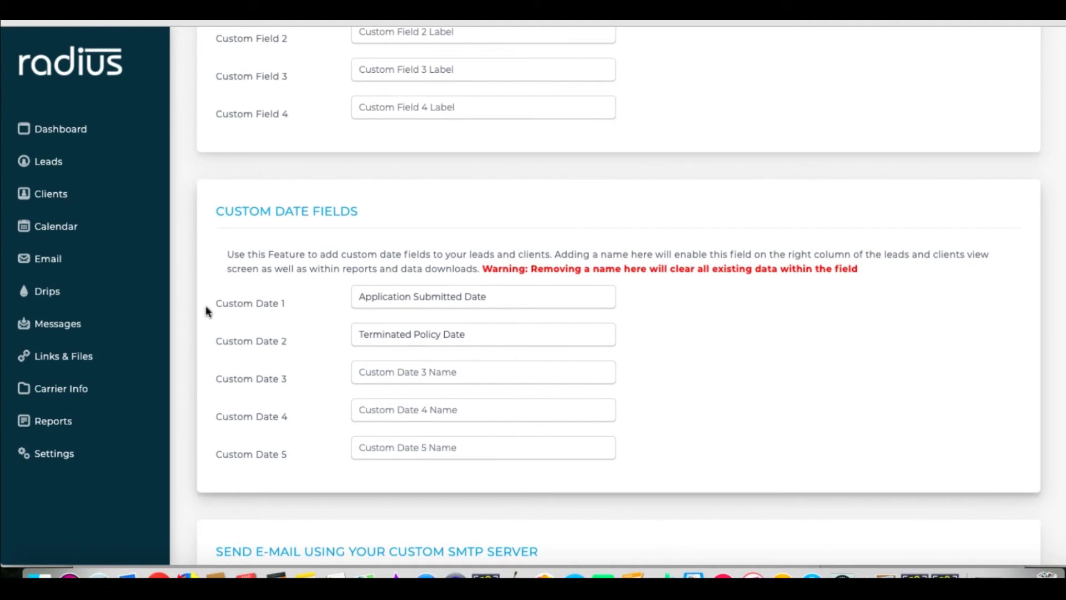
Step: Open Clients > Import Clients and copy the custom_date_1 field name
{"action": "left_click", "coordinate": [88, 197]}
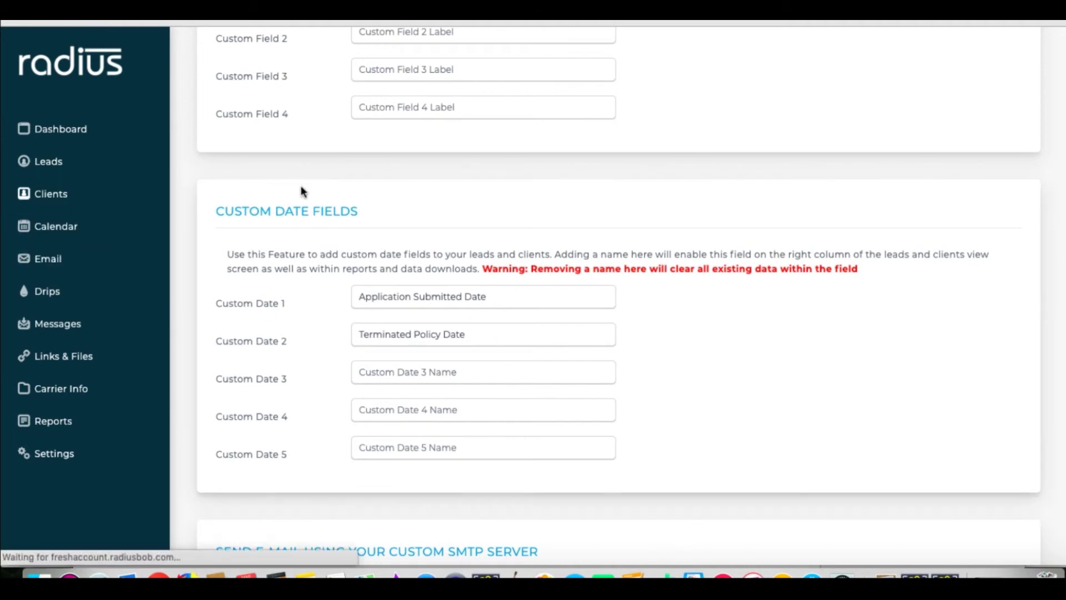
{"action": "left_click", "coordinate": [824, 407]}
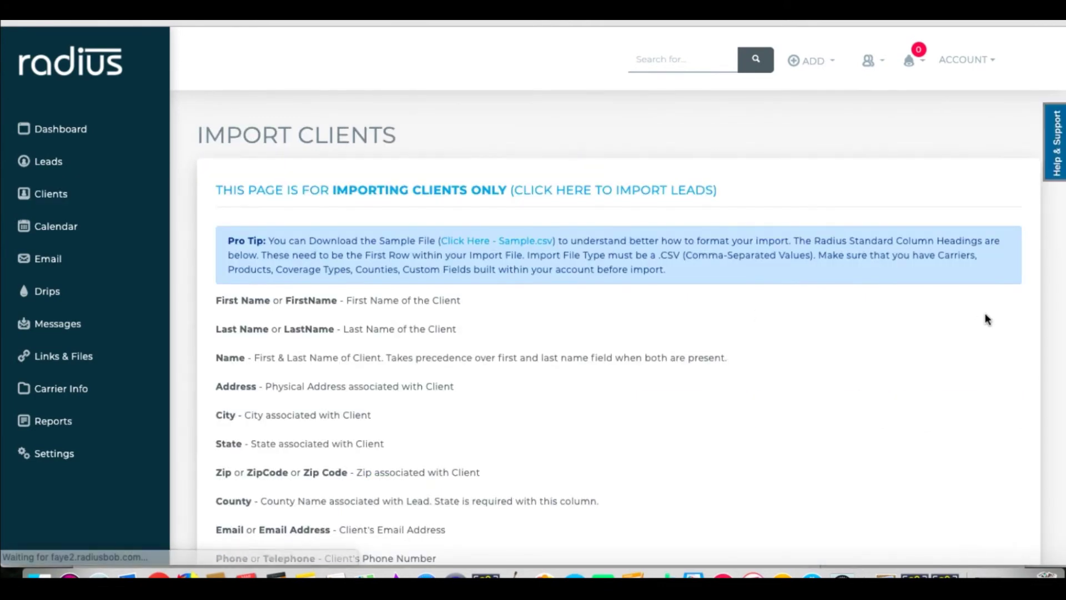
{"action": "scroll", "coordinate": [1061, 355], "scroll_direction": "down", "scroll_amount": 15}
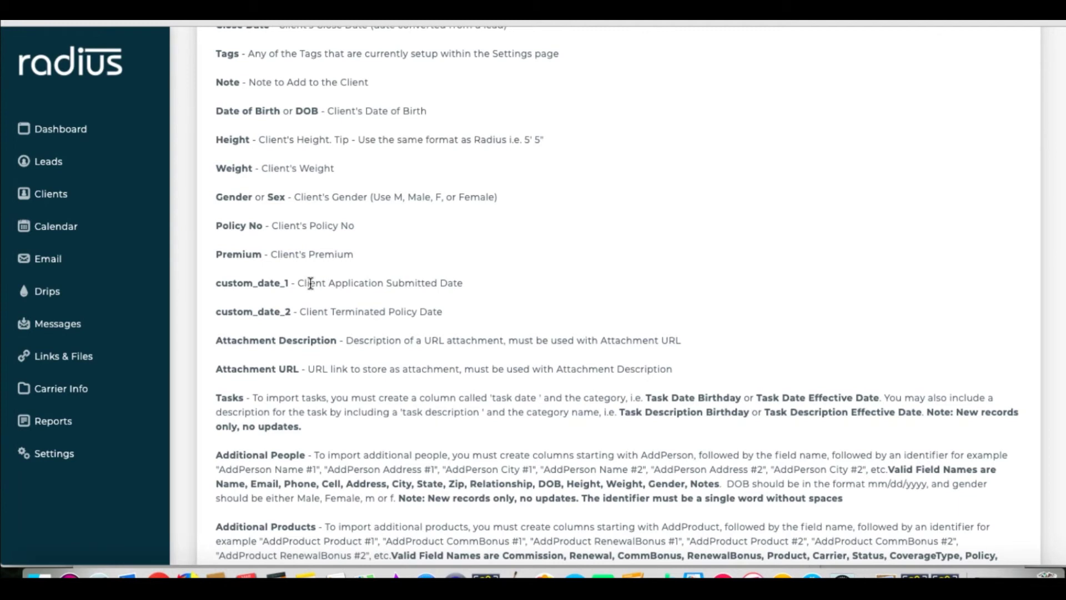
{"action": "left_click_drag", "start_coordinate": [291, 285], "coordinate": [216, 284]}
{"action": "key", "text": "super+Tab"}
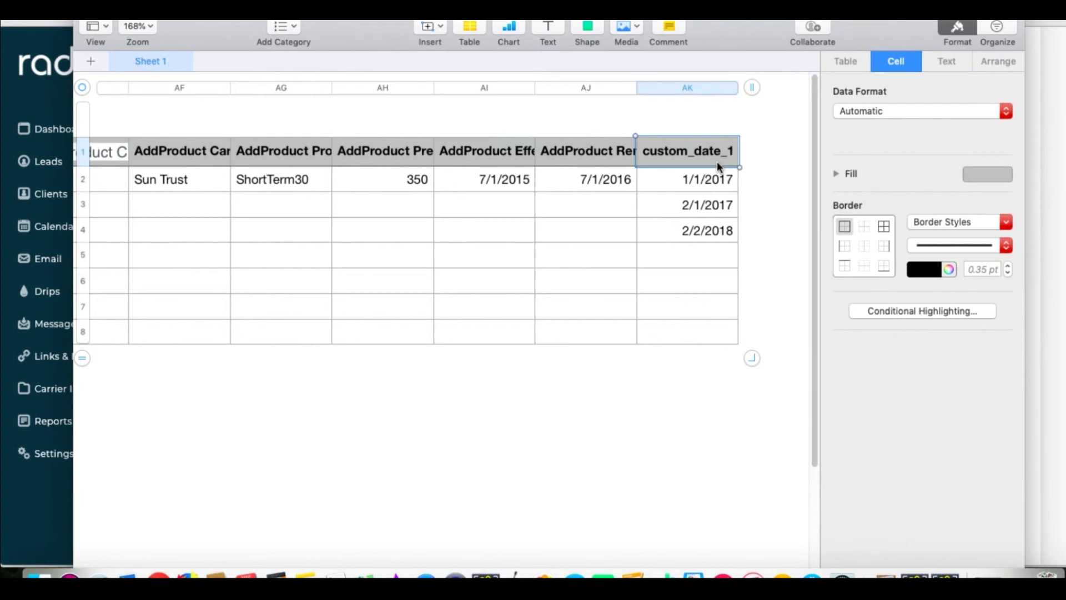
Step: Export the client spreadsheet from Numbers as a CSV file
{"action": "left_click", "coordinate": [108, 20]}
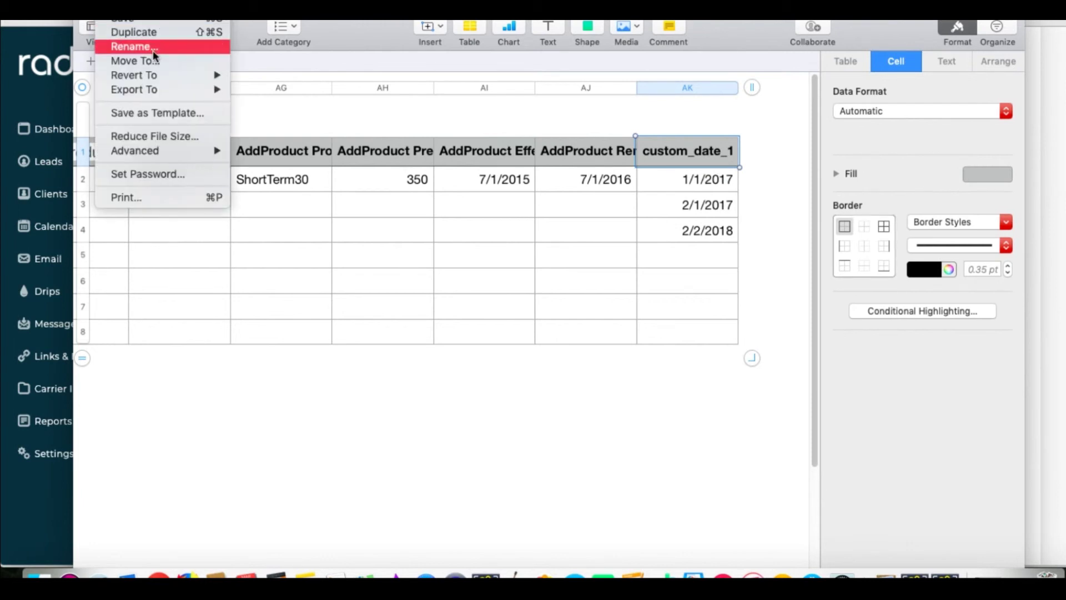
{"action": "mouse_move", "coordinate": [151, 90]}
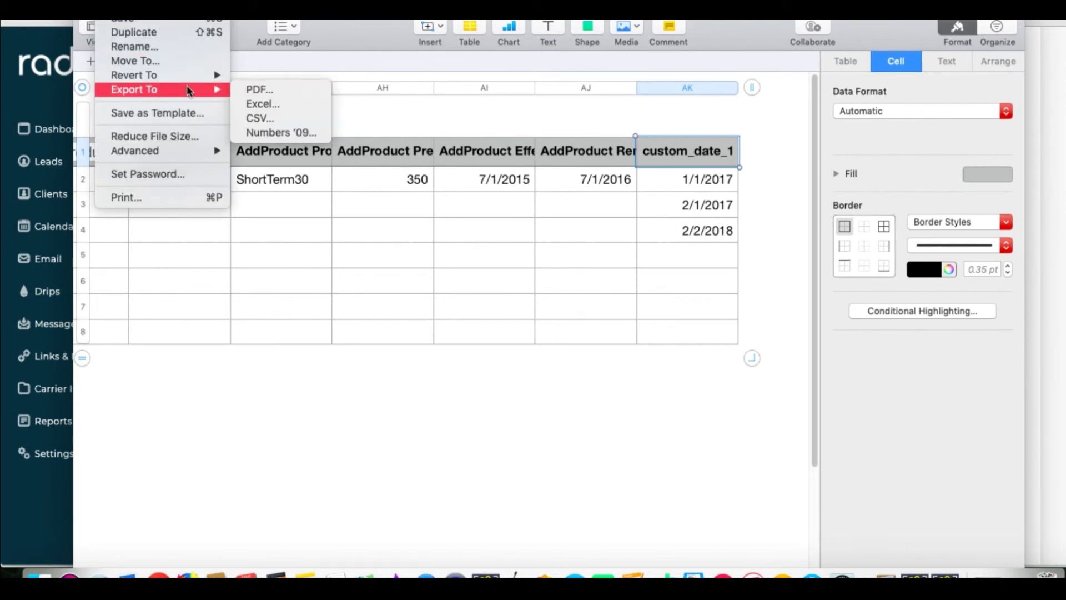
{"action": "left_click", "coordinate": [251, 121]}
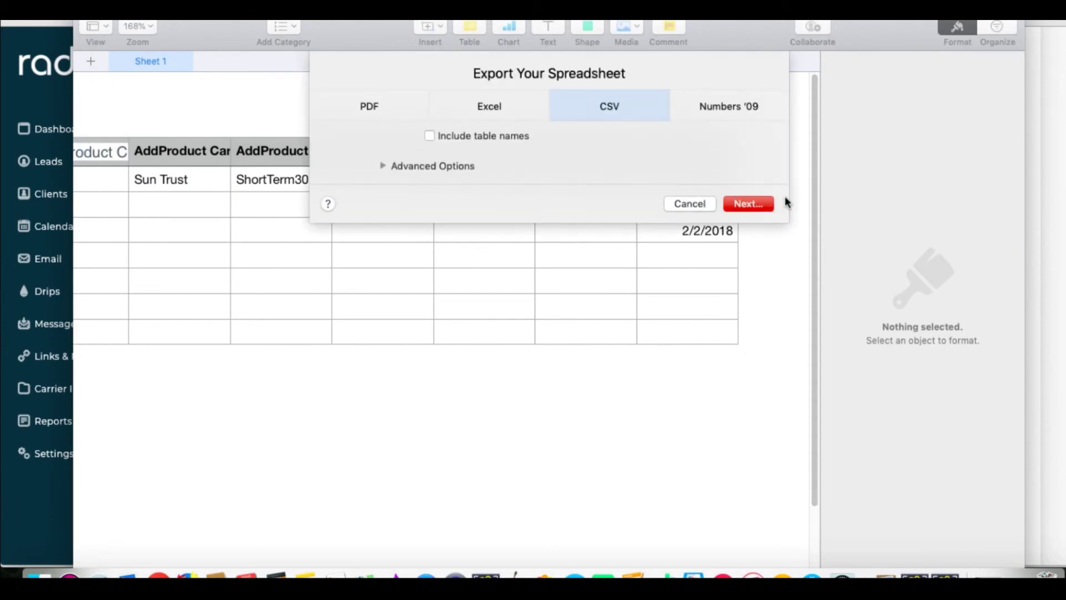
{"action": "left_click", "coordinate": [747, 203]}
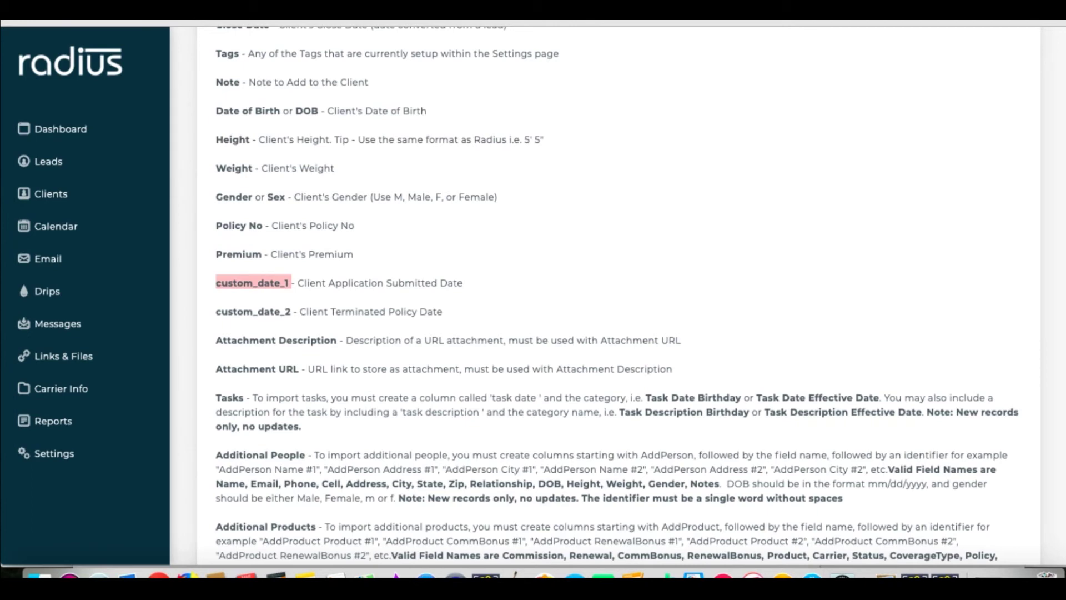
Step: Set the import to match on Name and Phone, update if one match, checking Clients
{"action": "scroll", "coordinate": [1057, 406], "scroll_direction": "down", "scroll_amount": 9}
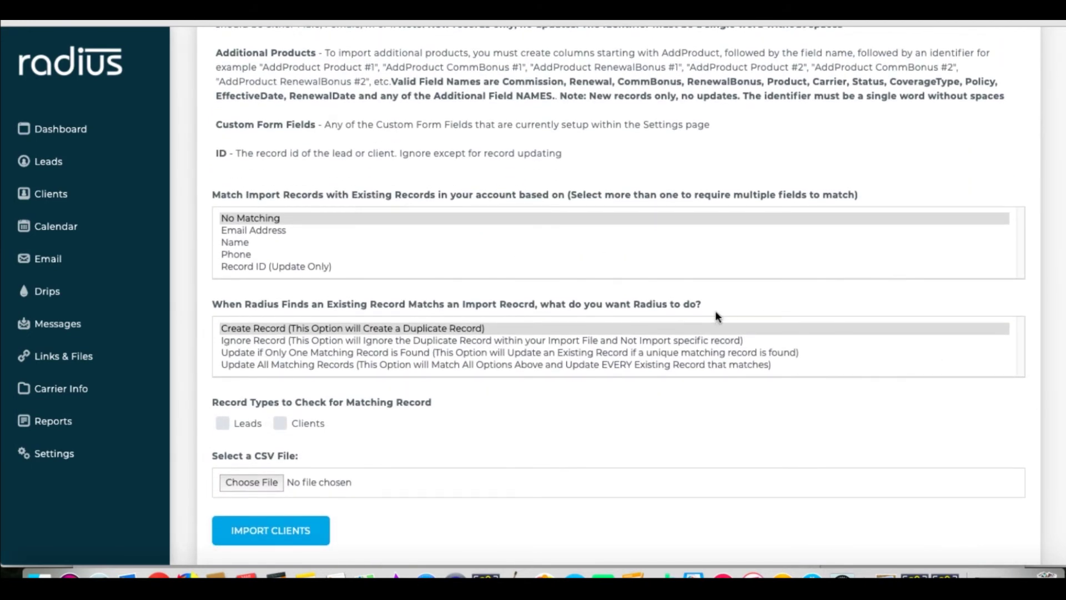
{"action": "left_click", "coordinate": [249, 243]}
{"action": "left_click", "coordinate": [244, 255], "text": "super"}
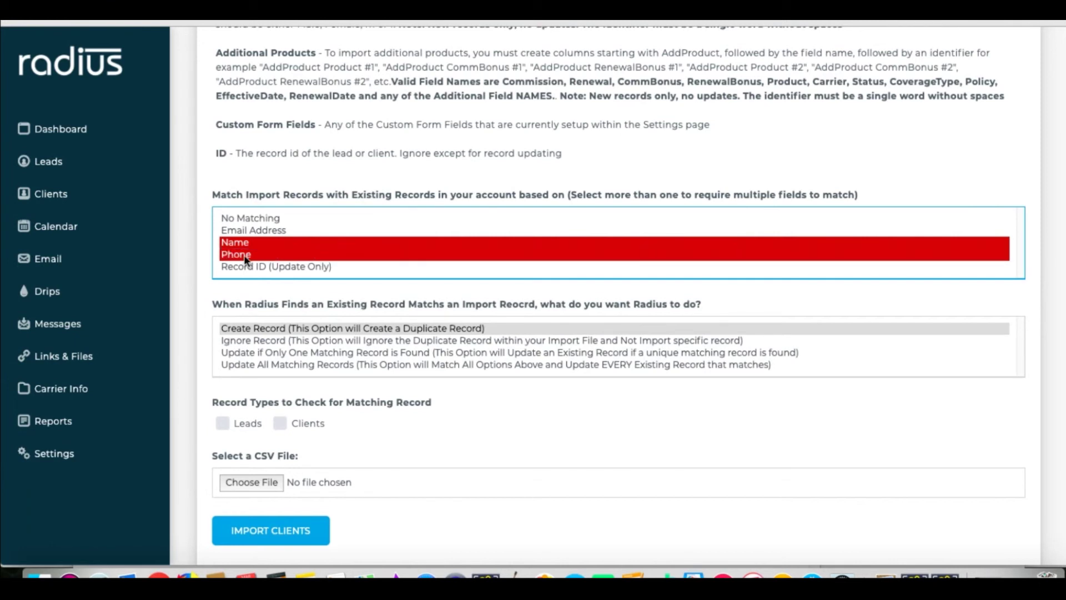
{"action": "left_click", "coordinate": [281, 353]}
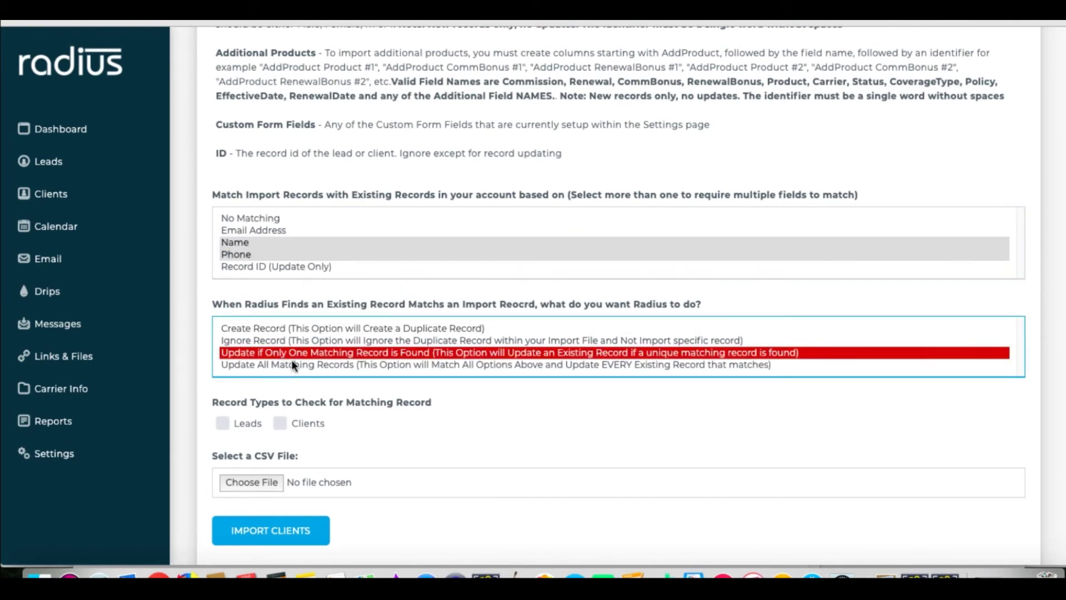
{"action": "left_click", "coordinate": [279, 423]}
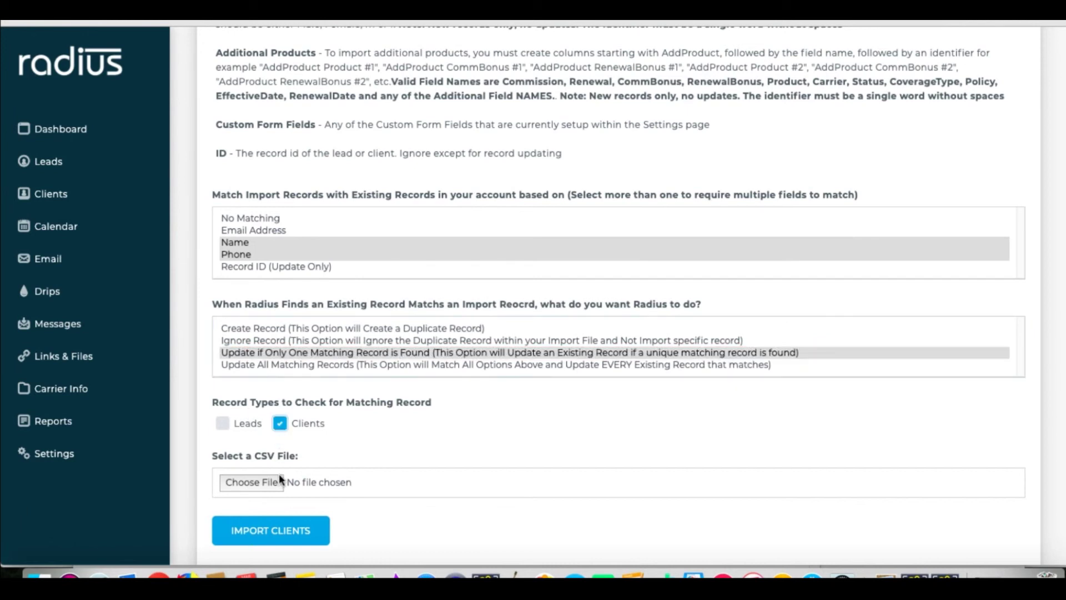
Step: Choose the sample_FAKE_Clients Challenge CSV and start the client import
{"action": "left_click", "coordinate": [266, 482]}
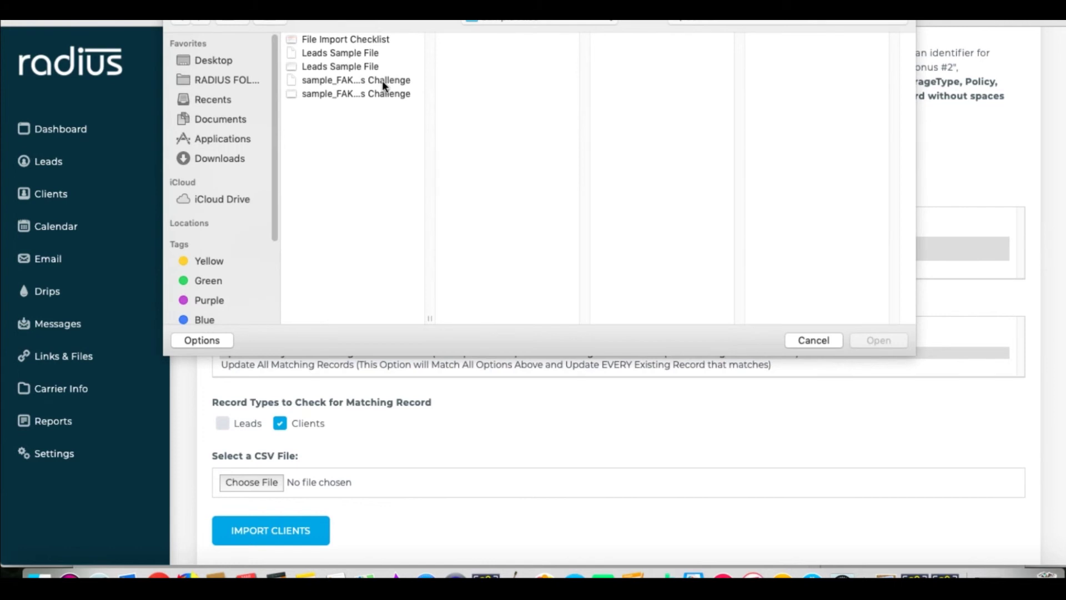
{"action": "left_click", "coordinate": [382, 80]}
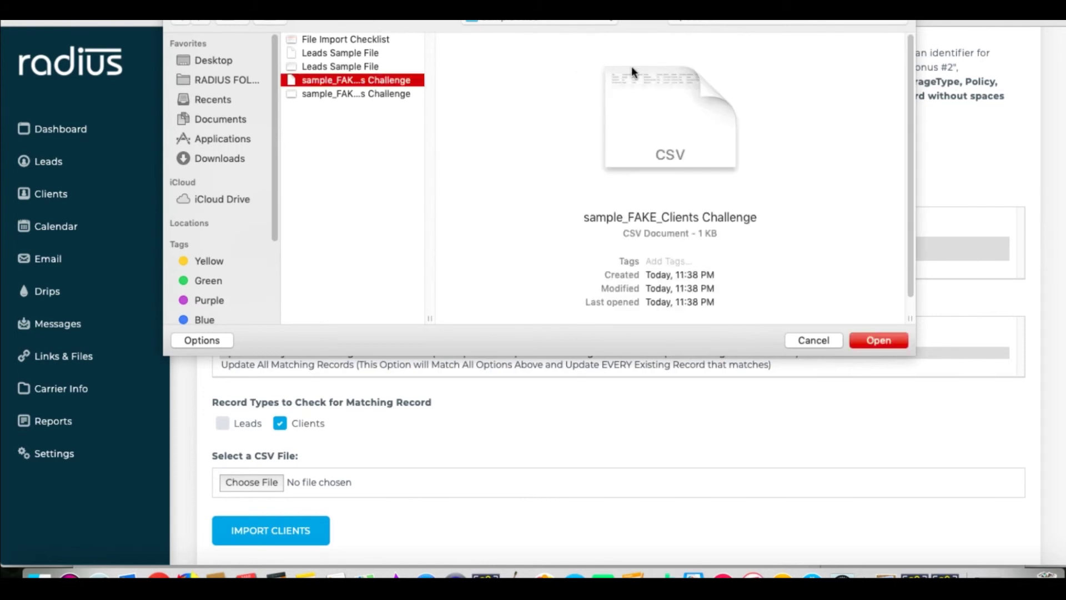
{"action": "left_click", "coordinate": [882, 340]}
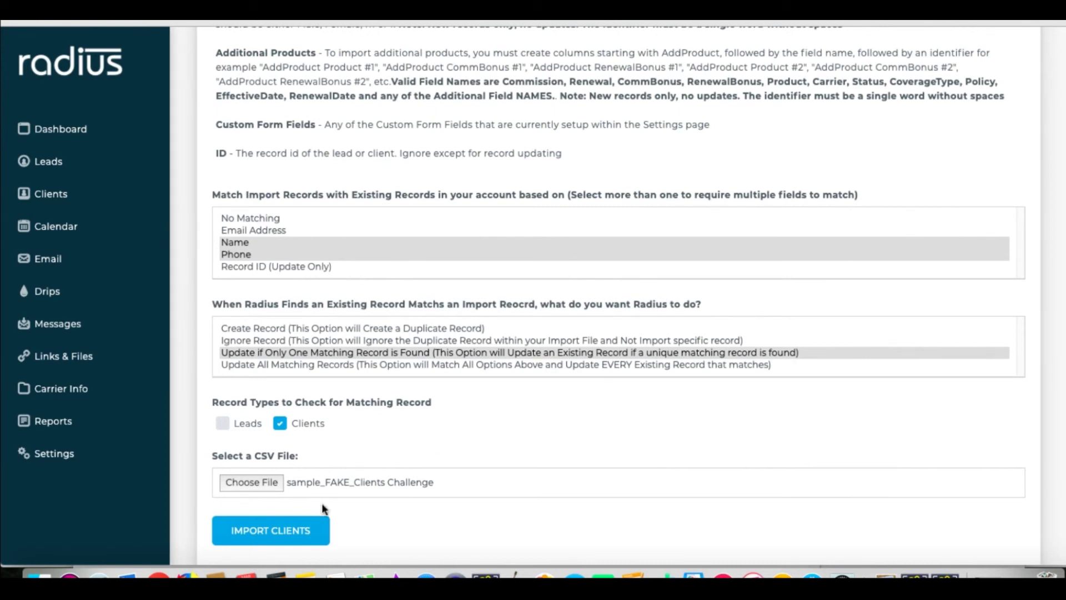
{"action": "left_click", "coordinate": [284, 541]}
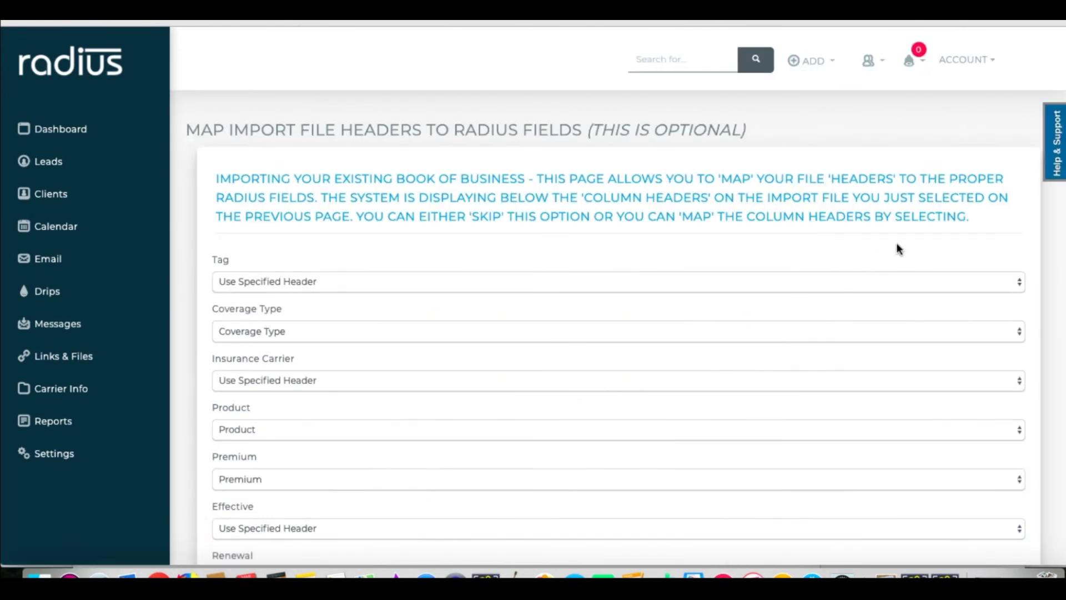
Step: Map the Tag header to Tags
{"action": "left_click", "coordinate": [863, 281]}
{"action": "key", "text": "t"}
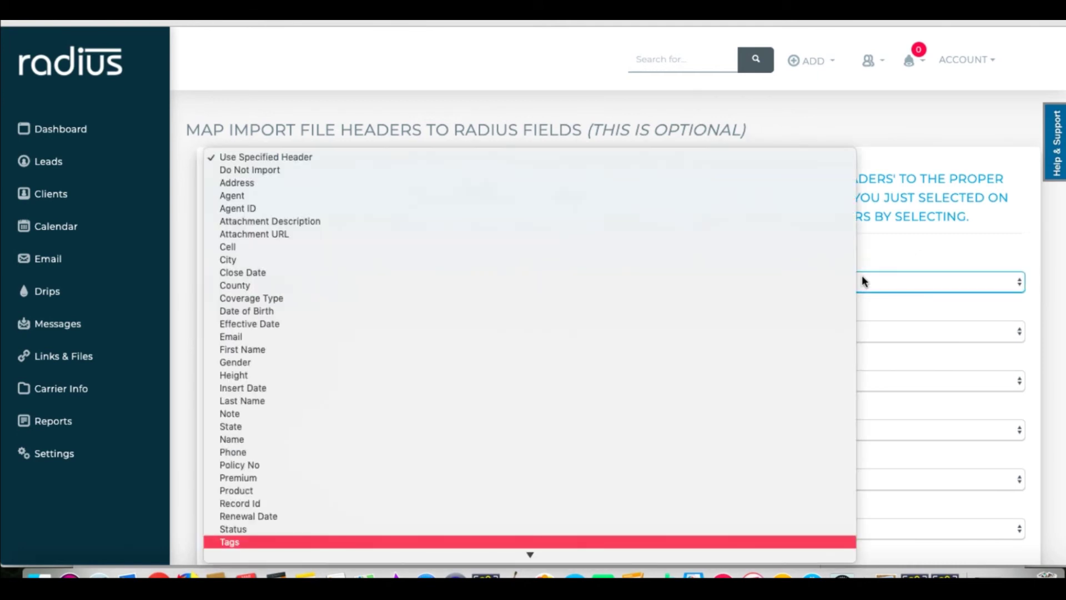
{"action": "scroll", "coordinate": [644, 551], "scroll_direction": "down", "scroll_amount": 3}
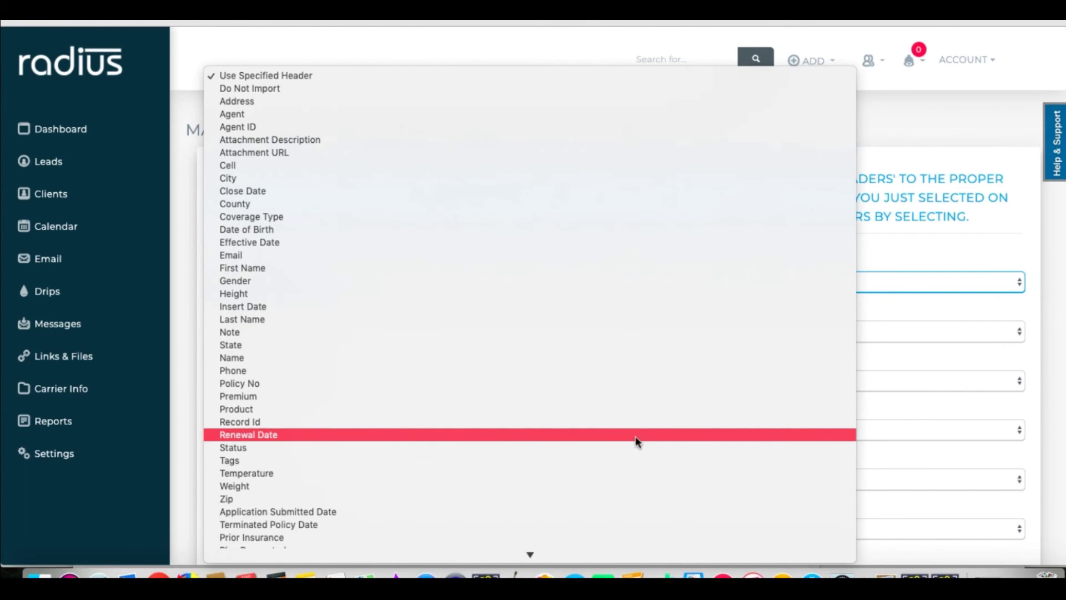
{"action": "left_click", "coordinate": [629, 461]}
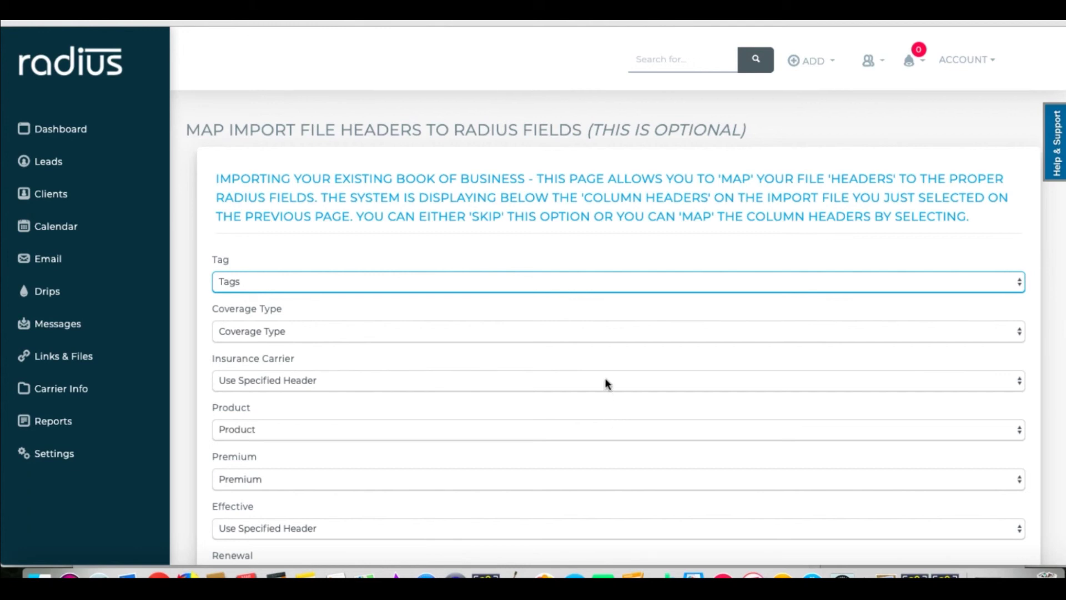
Step: Rename the spreadsheet's Insurance Carrier header to Carrier in Numbers
{"action": "left_click", "coordinate": [539, 388]}
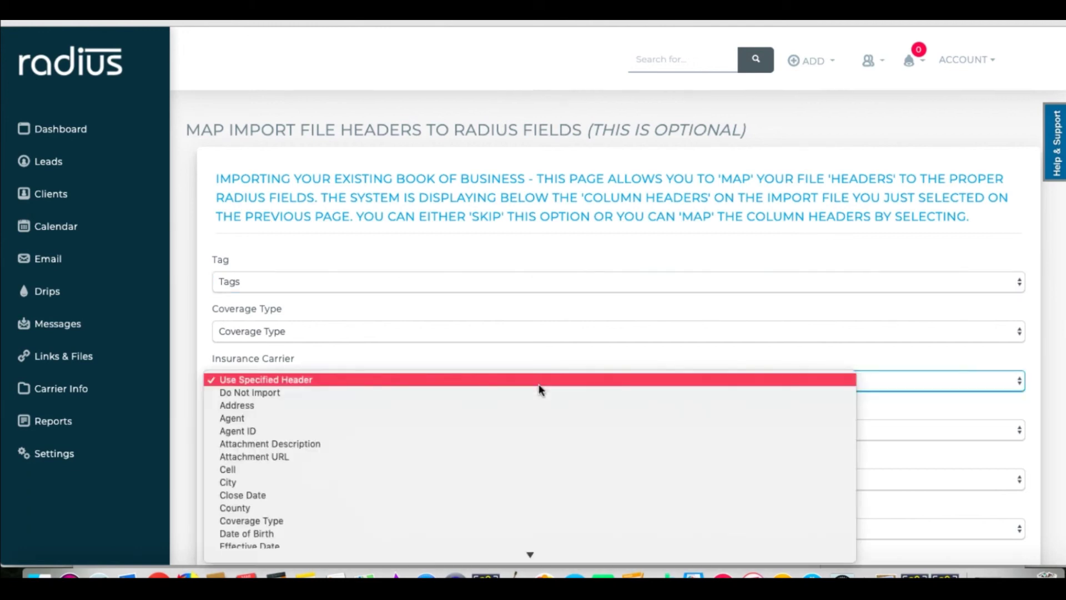
{"action": "key", "text": "c"}
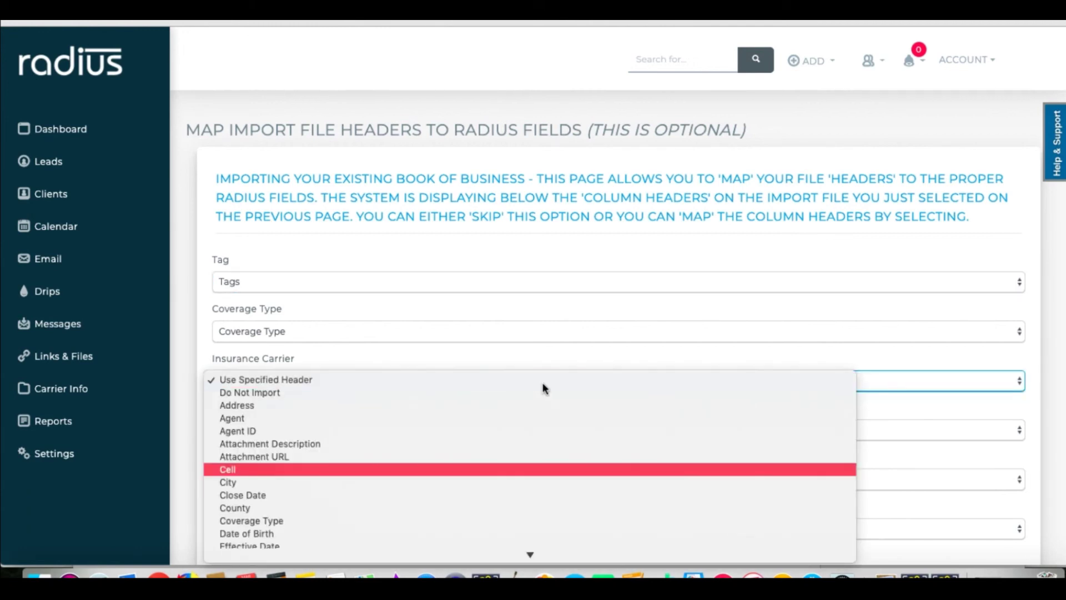
{"action": "key", "text": "super+Tab"}
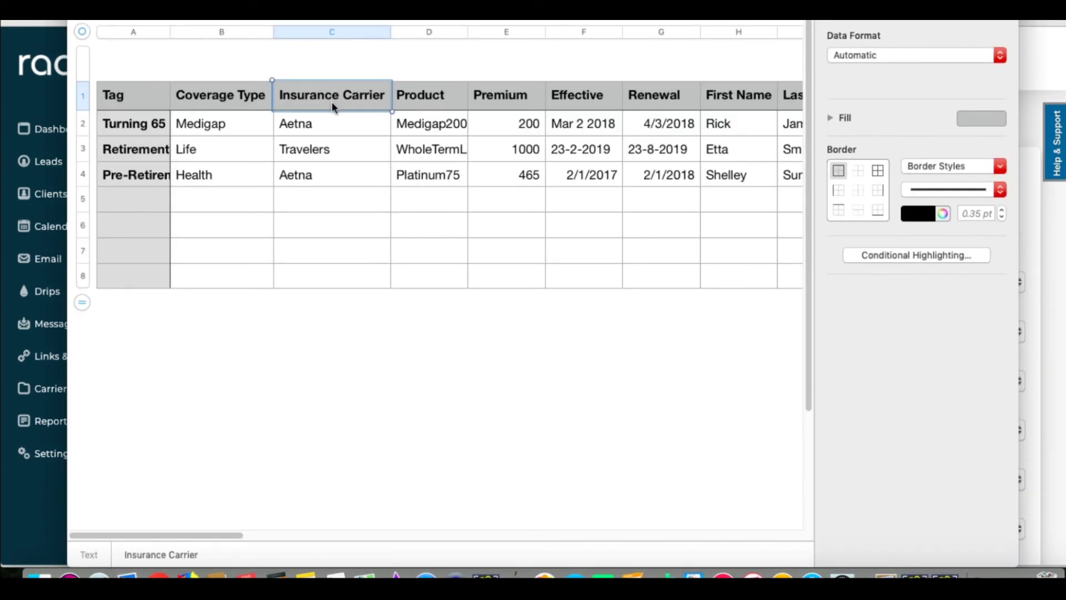
{"action": "type", "text": "Carrier"}
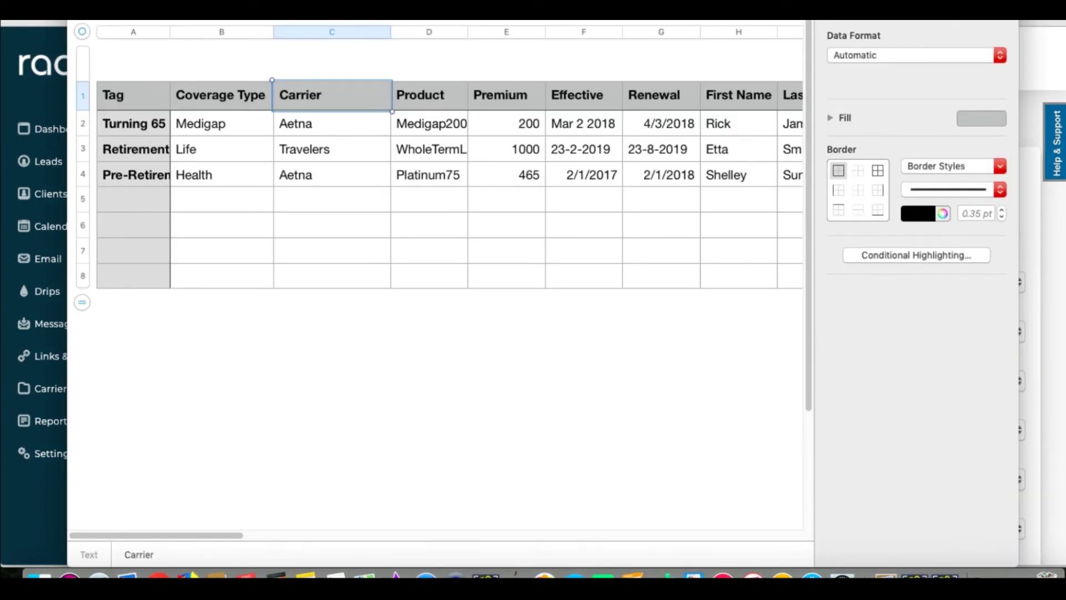
Step: Re-export the updated spreadsheet as CSV
{"action": "left_click", "coordinate": [106, 1]}
{"action": "left_click", "coordinate": [120, 6]}
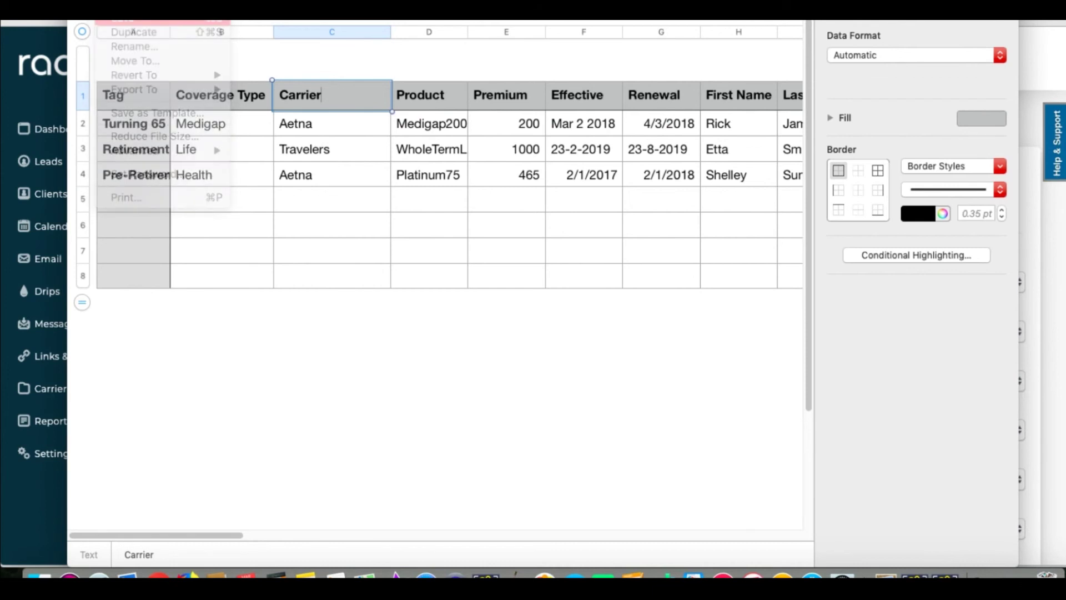
{"action": "left_click", "coordinate": [105, 1]}
{"action": "left_click", "coordinate": [269, 117]}
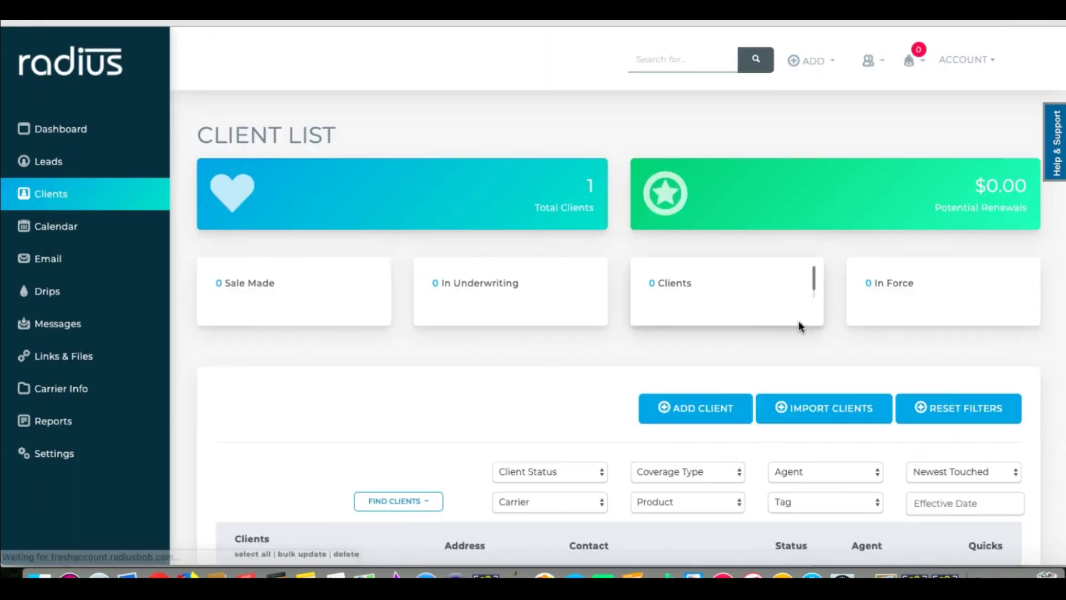
Step: Re-select the sample_FAKE_Clients Challenge CSV and upload it for header mapping
{"action": "left_click", "coordinate": [839, 407]}
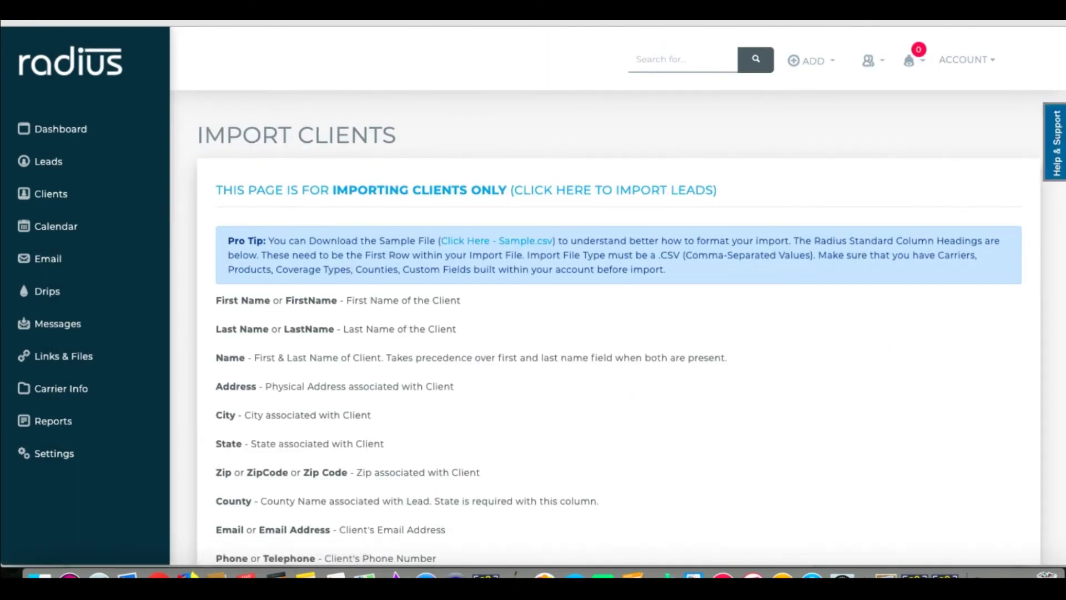
{"action": "scroll", "coordinate": [994, 507], "scroll_direction": "down", "scroll_amount": 20}
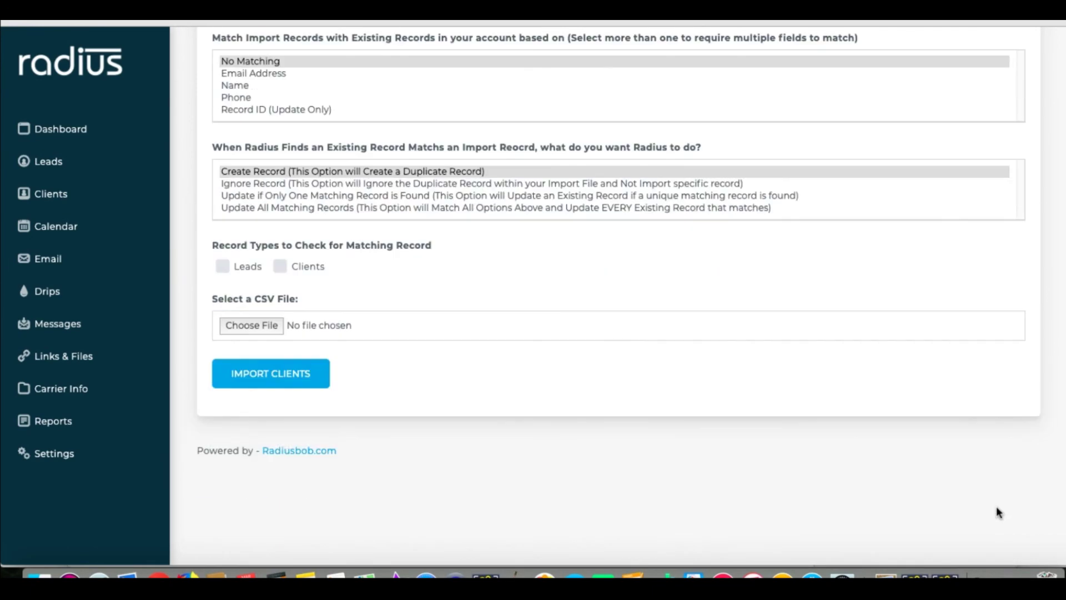
{"action": "left_click", "coordinate": [272, 326]}
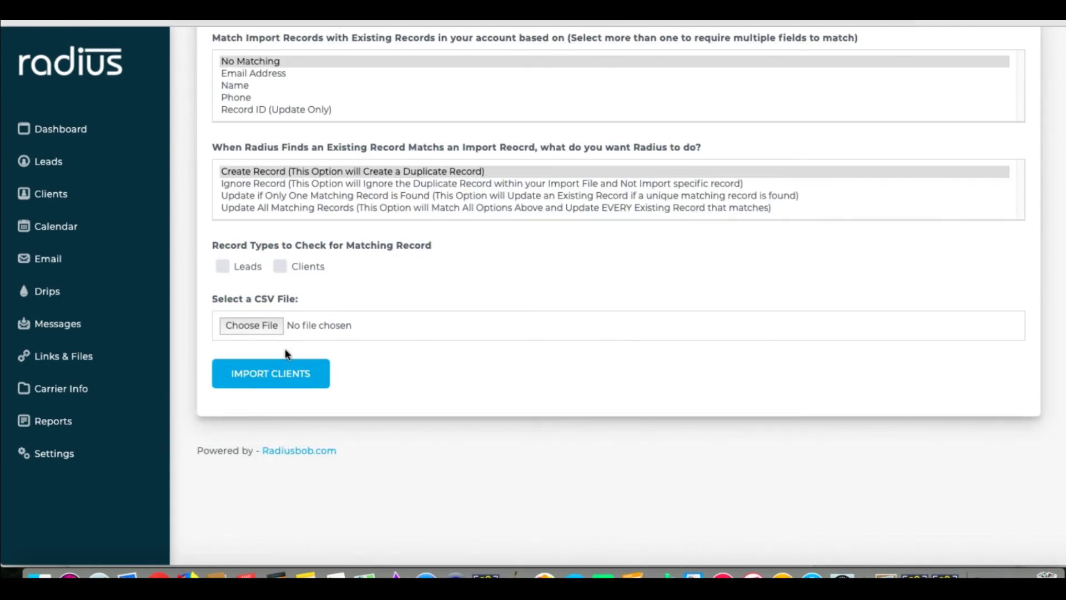
{"action": "left_click", "coordinate": [355, 79]}
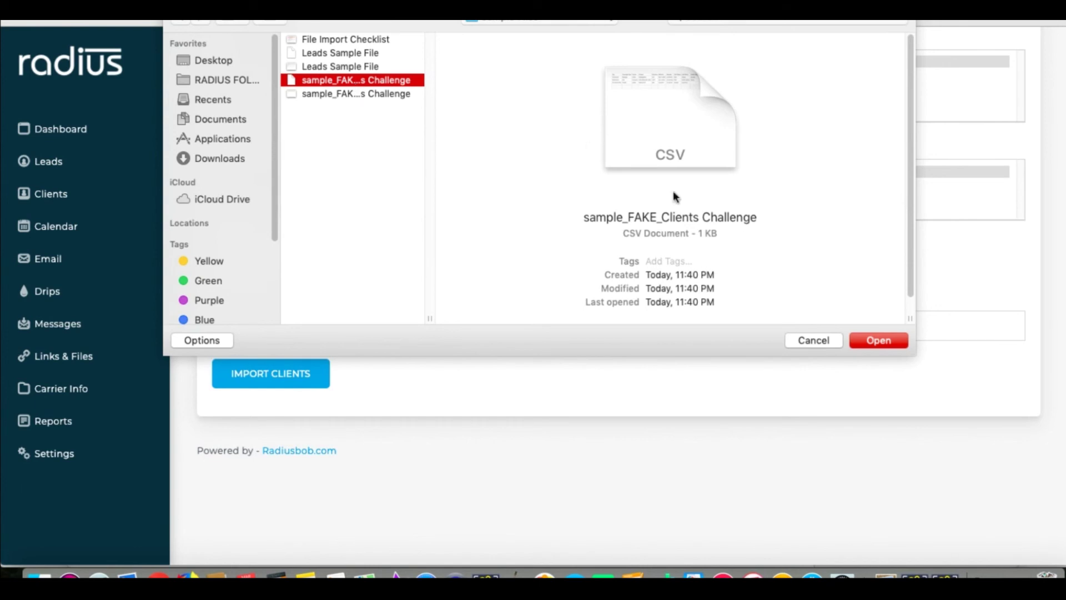
{"action": "left_click", "coordinate": [867, 340]}
{"action": "left_click", "coordinate": [280, 374]}
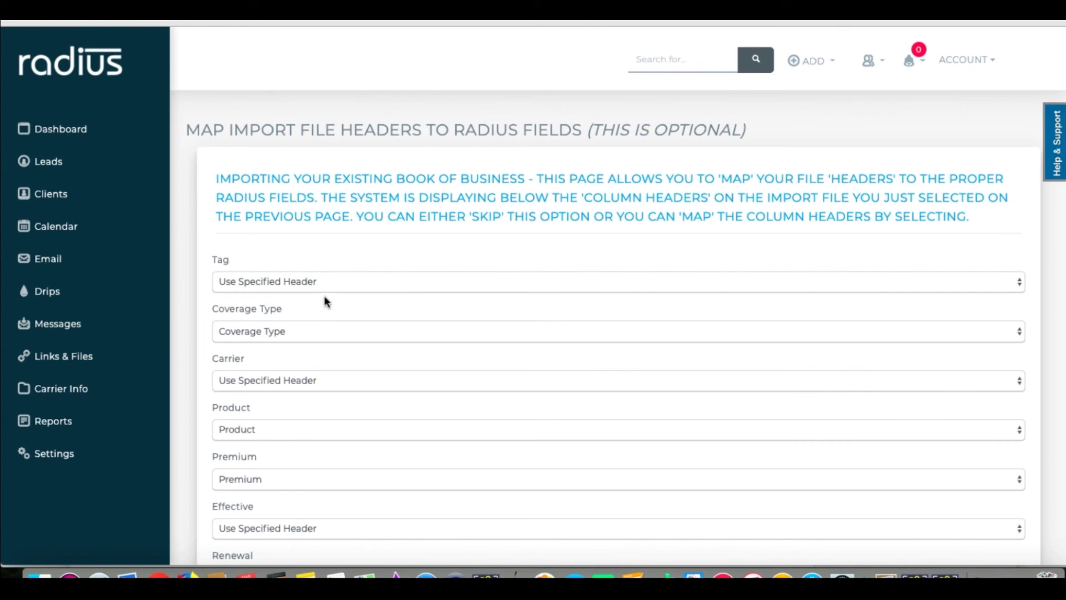
Step: Map Tag to Tags and set First, Last and Middle Name to Do Not Import
{"action": "left_click", "coordinate": [320, 284]}
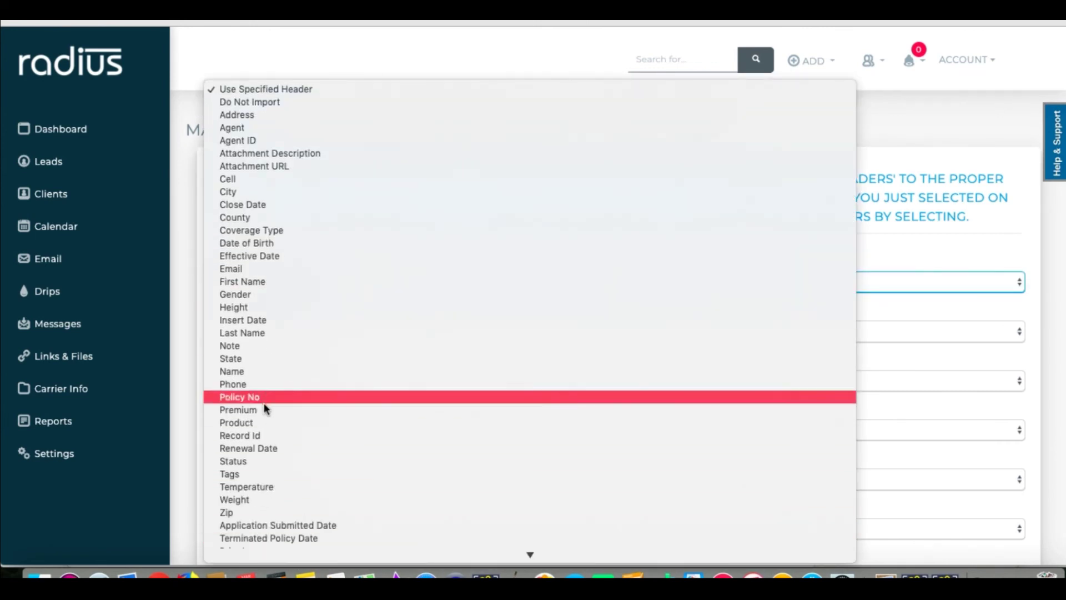
{"action": "left_click", "coordinate": [261, 474]}
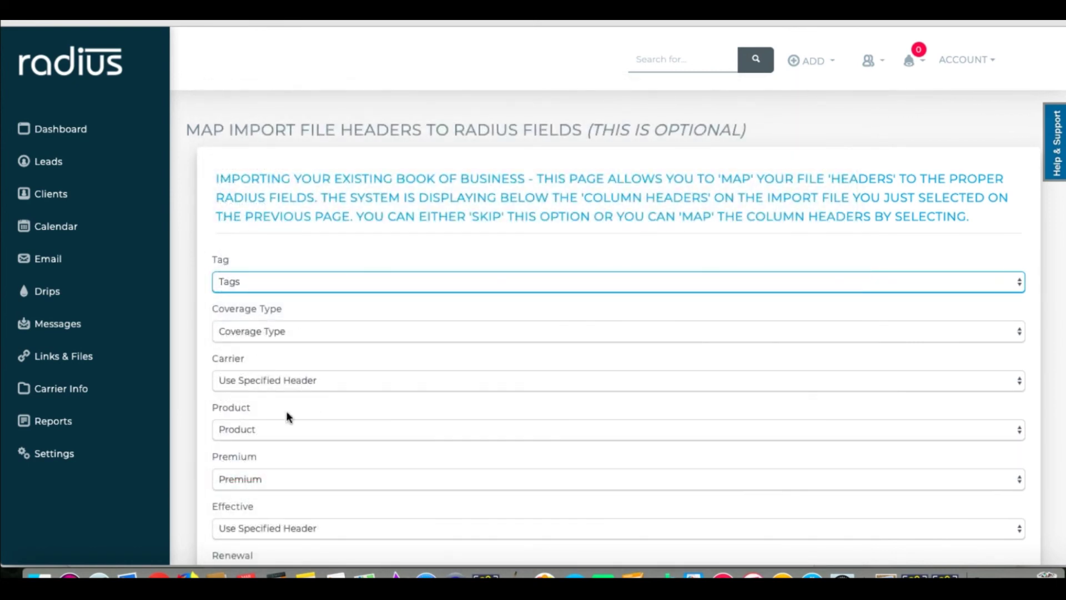
{"action": "scroll", "coordinate": [1054, 214], "scroll_direction": "down", "scroll_amount": 5}
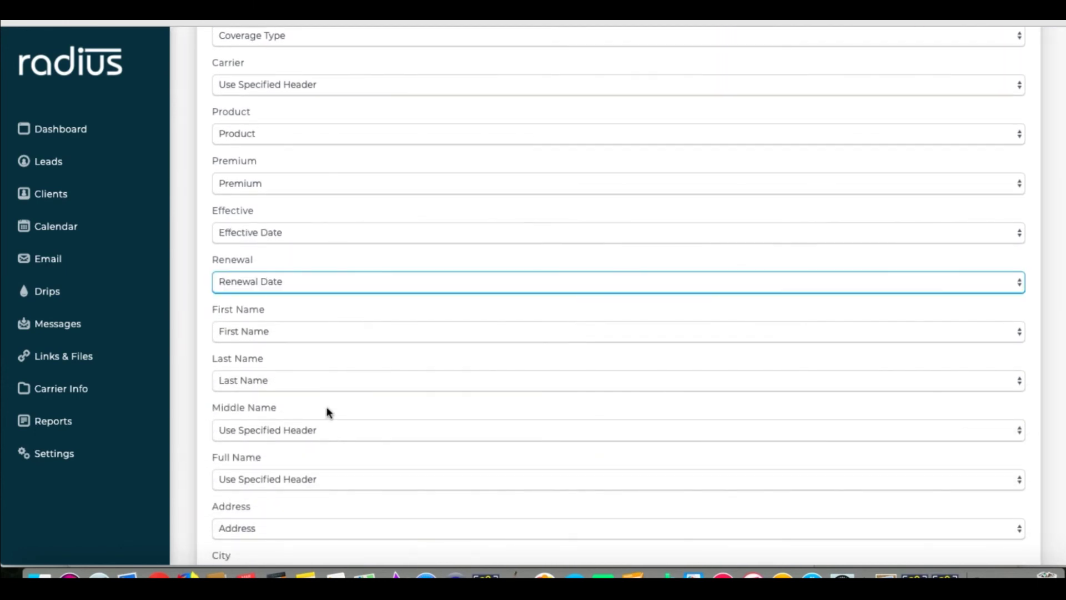
{"action": "left_click", "coordinate": [321, 332]}
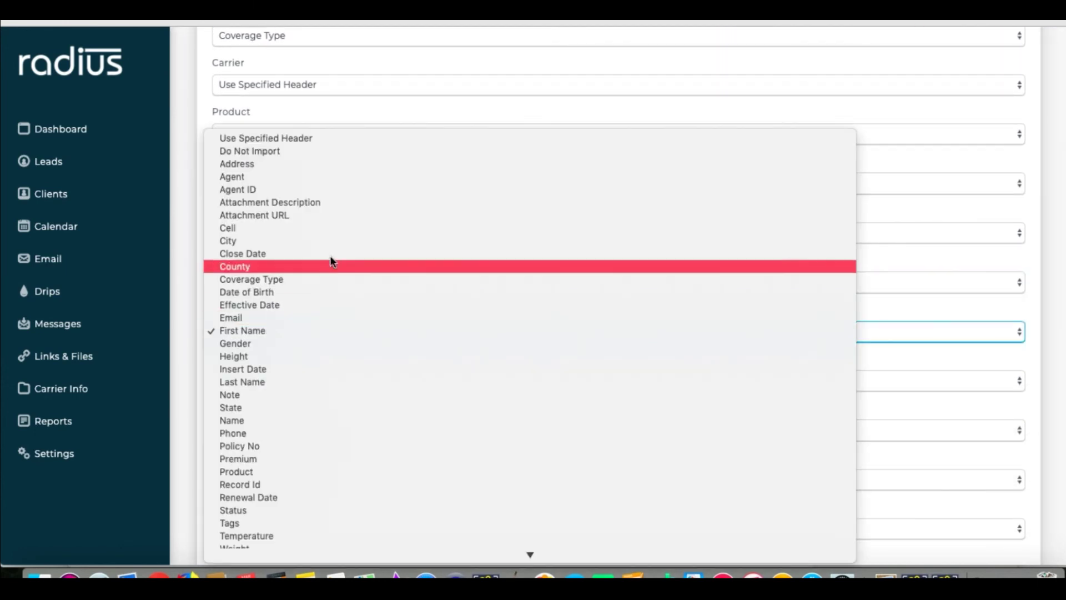
{"action": "left_click", "coordinate": [325, 154]}
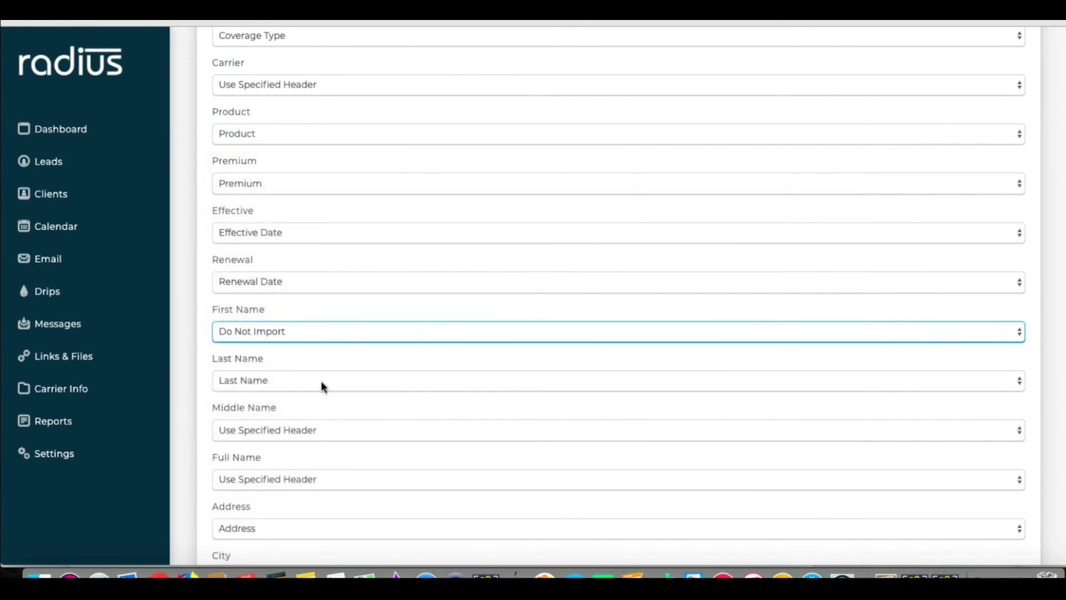
{"action": "left_click", "coordinate": [322, 382]}
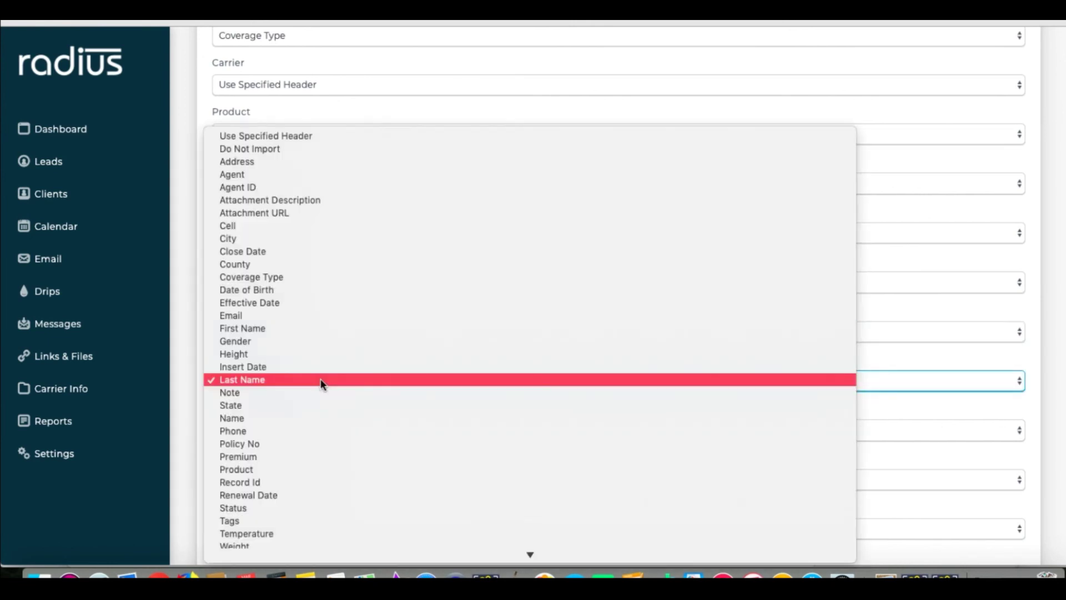
{"action": "left_click", "coordinate": [306, 148]}
{"action": "left_click", "coordinate": [305, 430]}
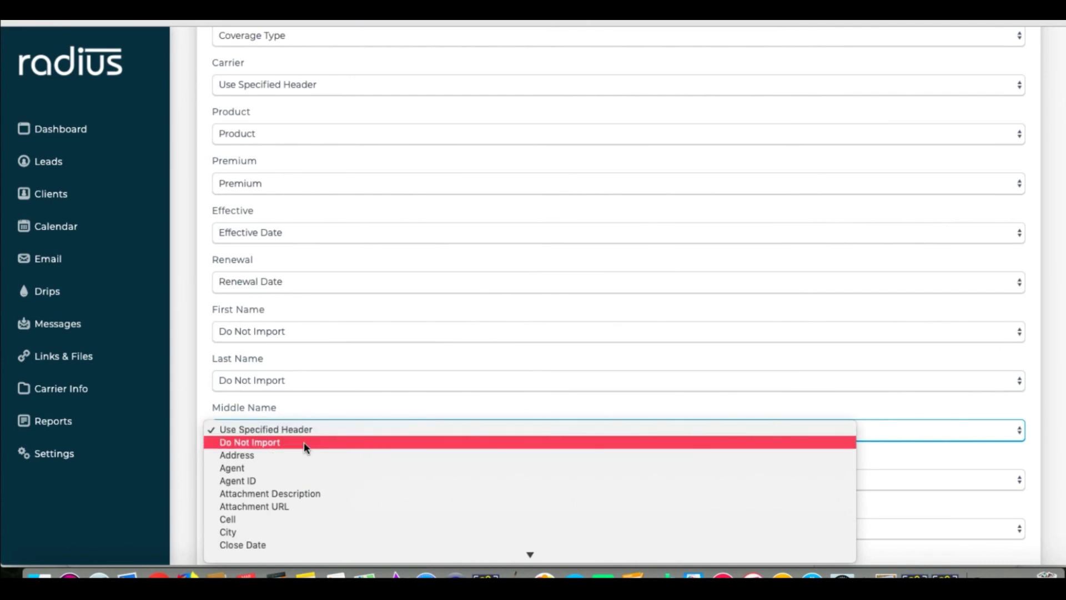
{"action": "left_click", "coordinate": [304, 441]}
Step: Map the Full Name field to Name
{"action": "left_click", "coordinate": [301, 478]}
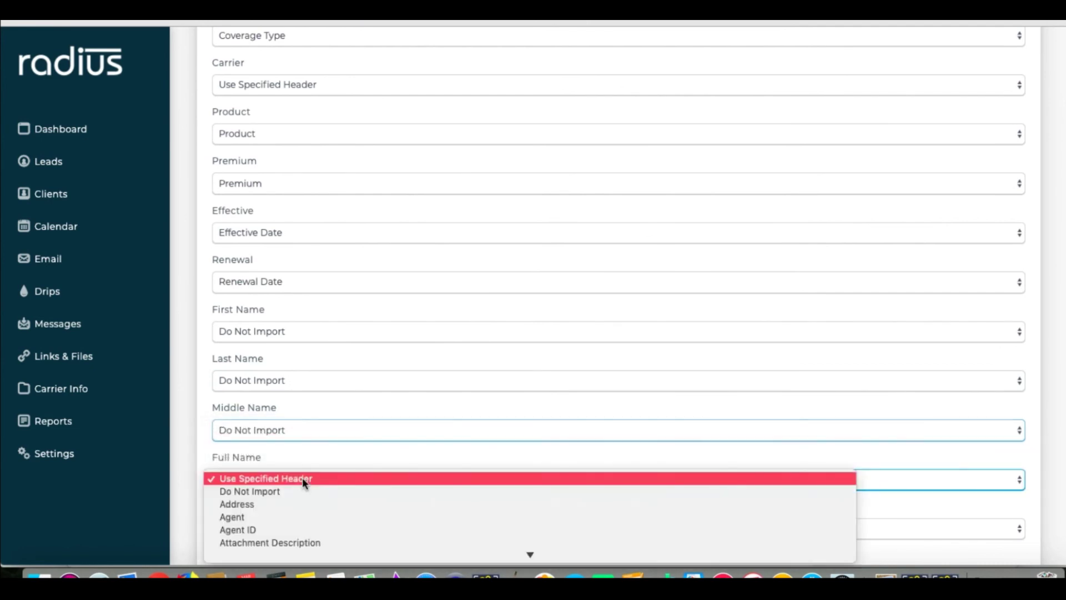
{"action": "key", "text": "n"}
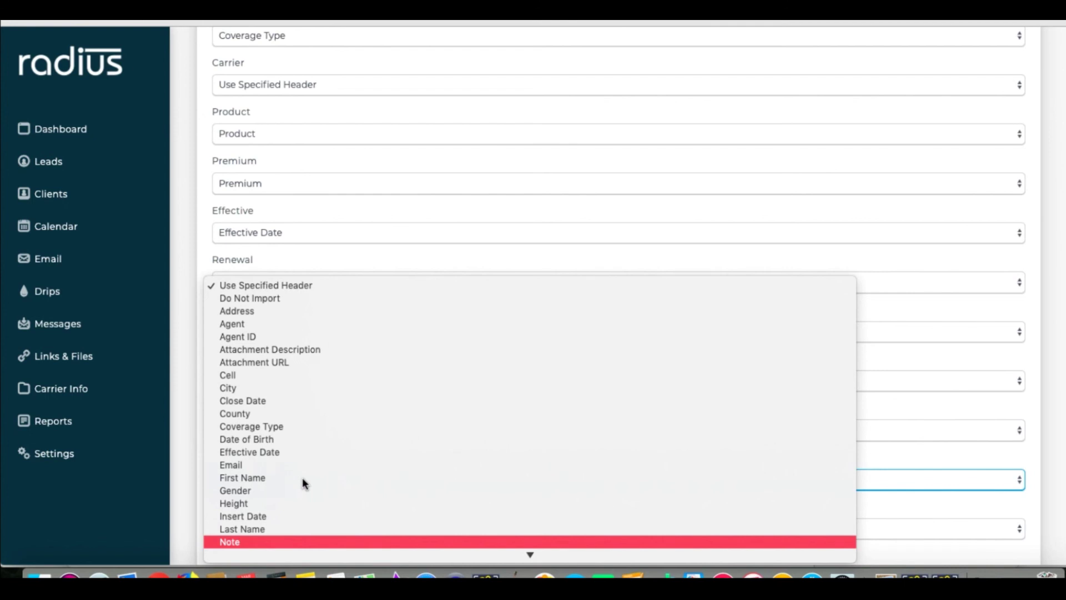
{"action": "key", "text": "a"}
{"action": "key", "text": "Return"}
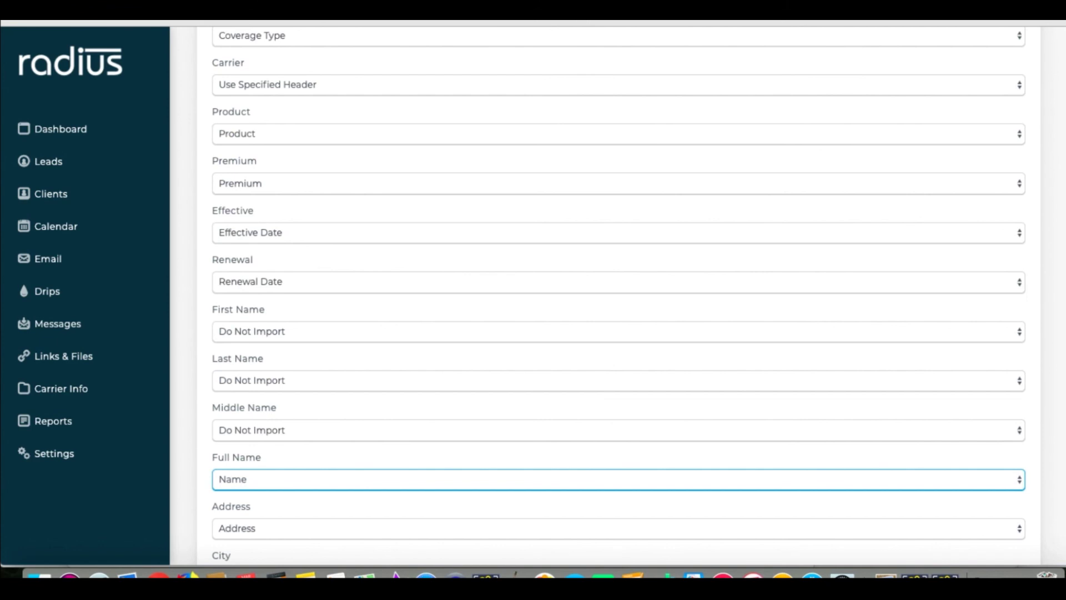
Step: Submit the mapped client file for import
{"action": "scroll", "coordinate": [619, 300], "scroll_direction": "down", "scroll_amount": 6}
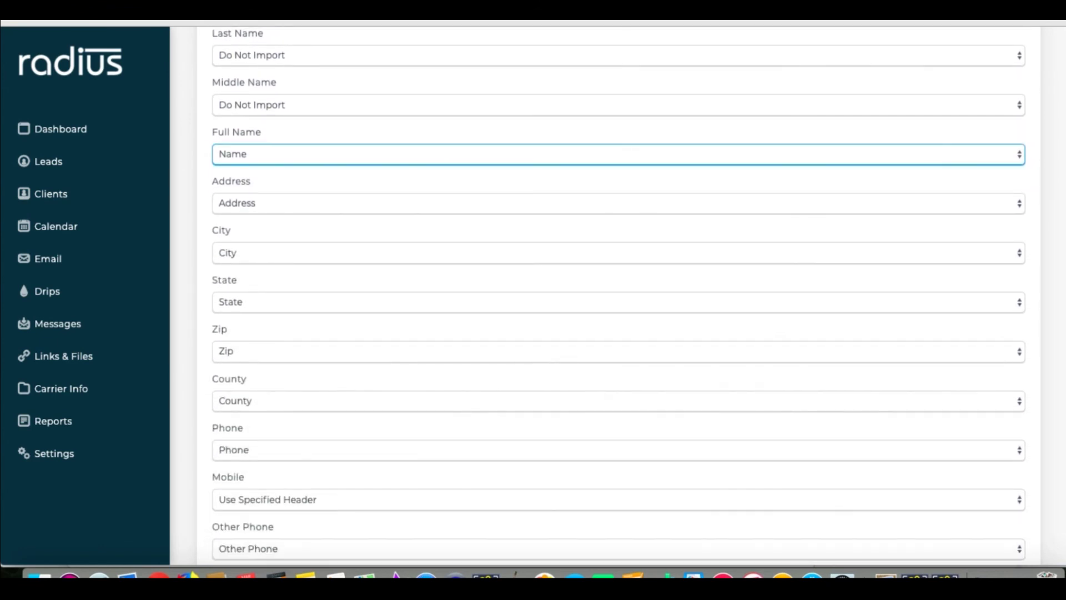
{"action": "scroll", "coordinate": [618, 300], "scroll_direction": "down", "scroll_amount": 1}
{"action": "scroll", "coordinate": [624, 481], "scroll_direction": "down", "scroll_amount": 10}
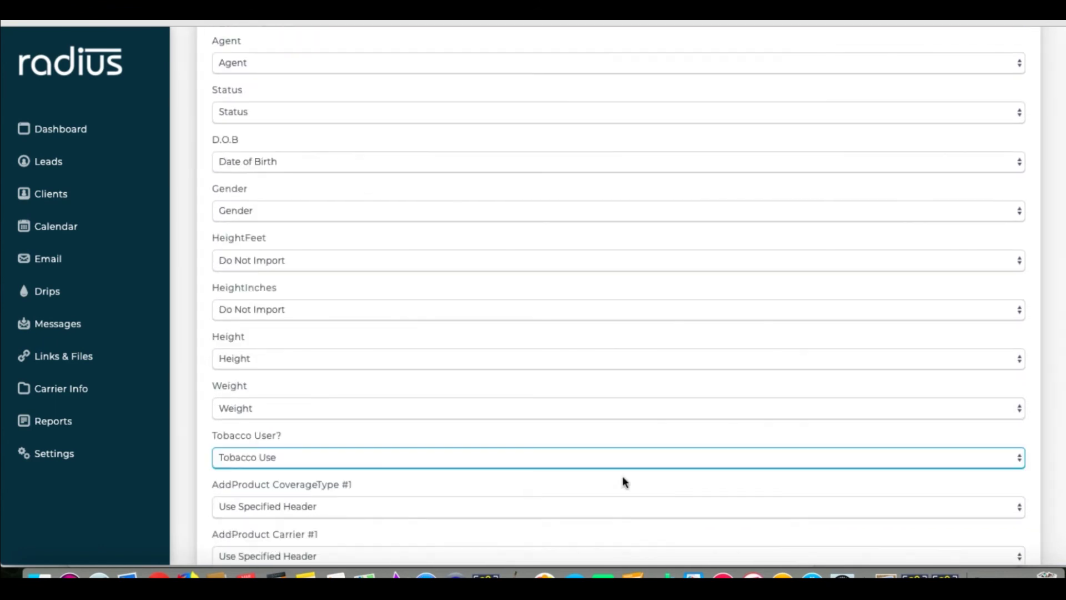
{"action": "scroll", "coordinate": [1058, 422], "scroll_direction": "down", "scroll_amount": 5}
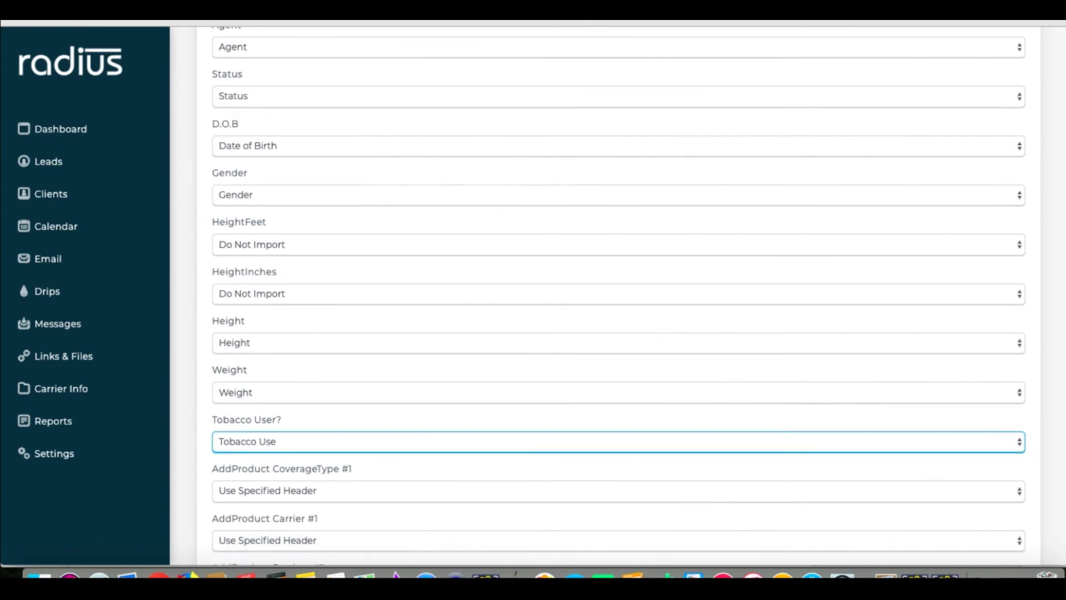
{"action": "scroll", "coordinate": [1054, 431], "scroll_direction": "down", "scroll_amount": 2}
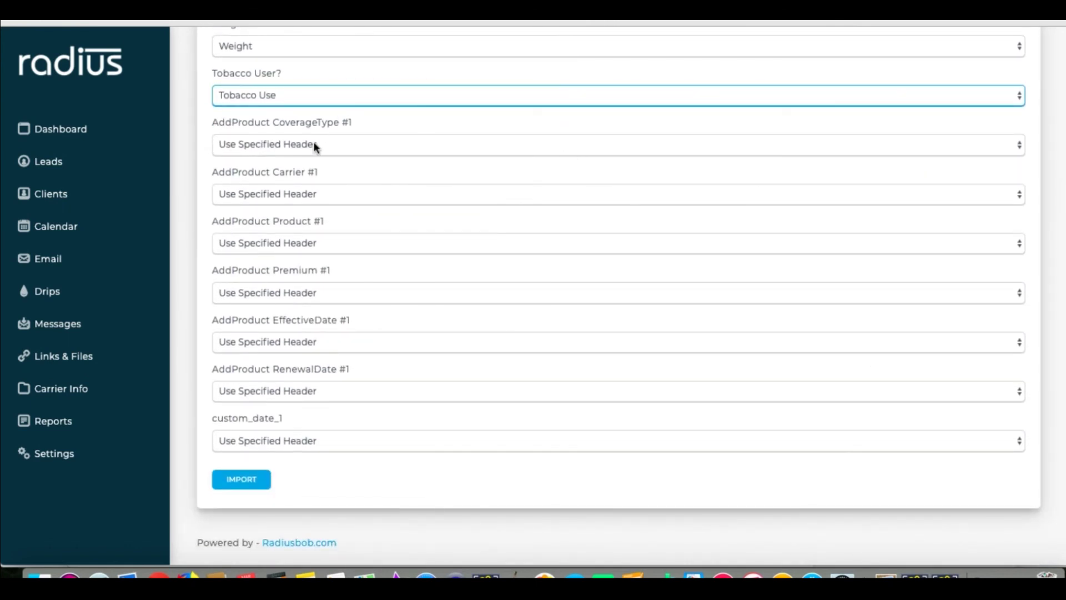
{"action": "left_click", "coordinate": [286, 440]}
{"action": "left_click", "coordinate": [257, 484]}
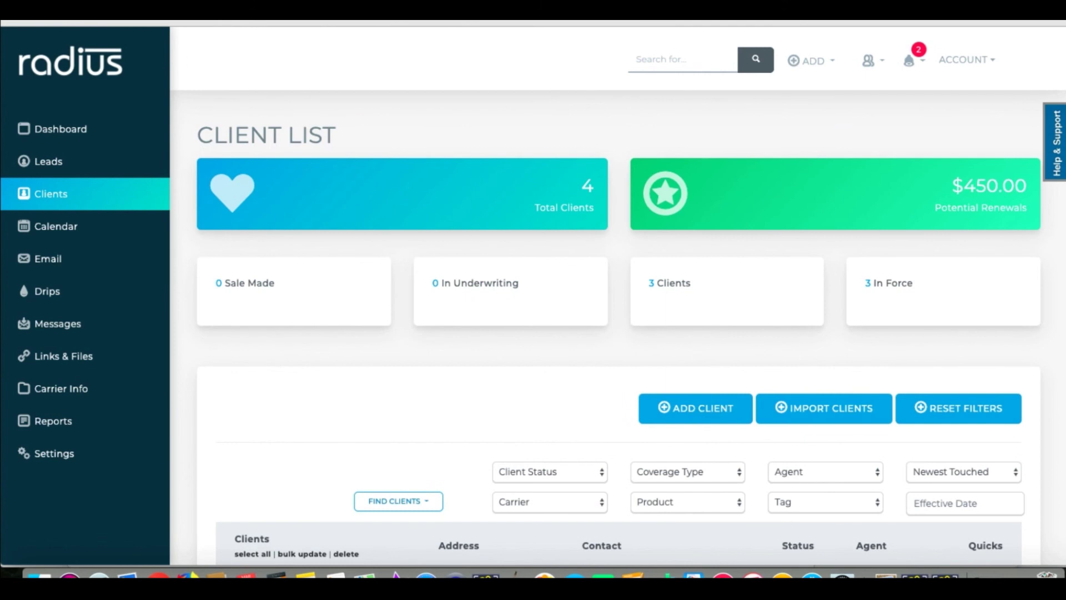
Step: Open the first imported client's record on its Information tab
{"action": "scroll", "coordinate": [1047, 222], "scroll_direction": "down", "scroll_amount": 6}
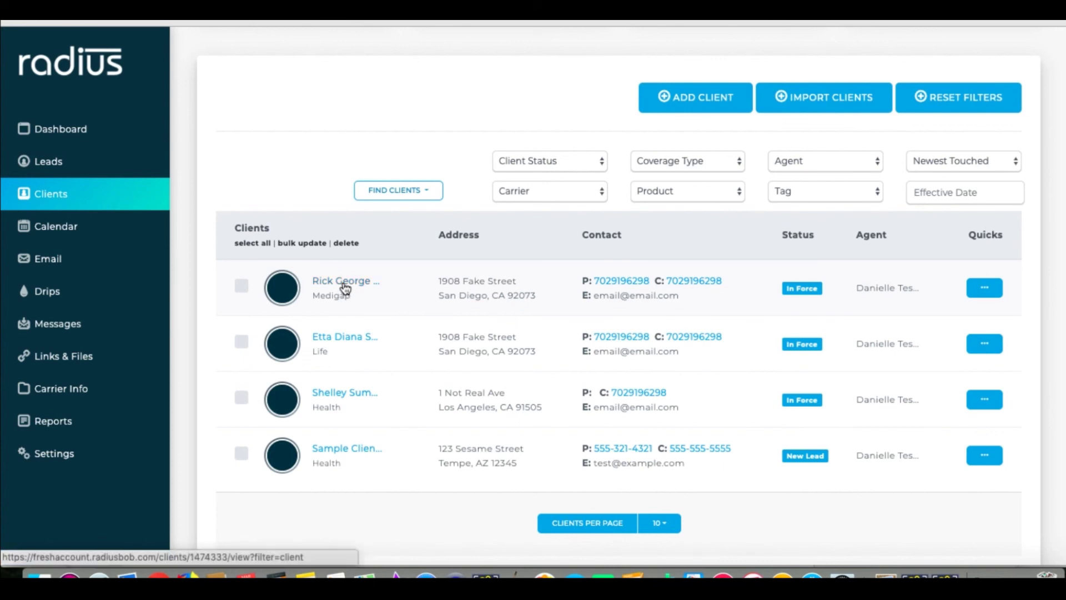
{"action": "left_click", "coordinate": [342, 284]}
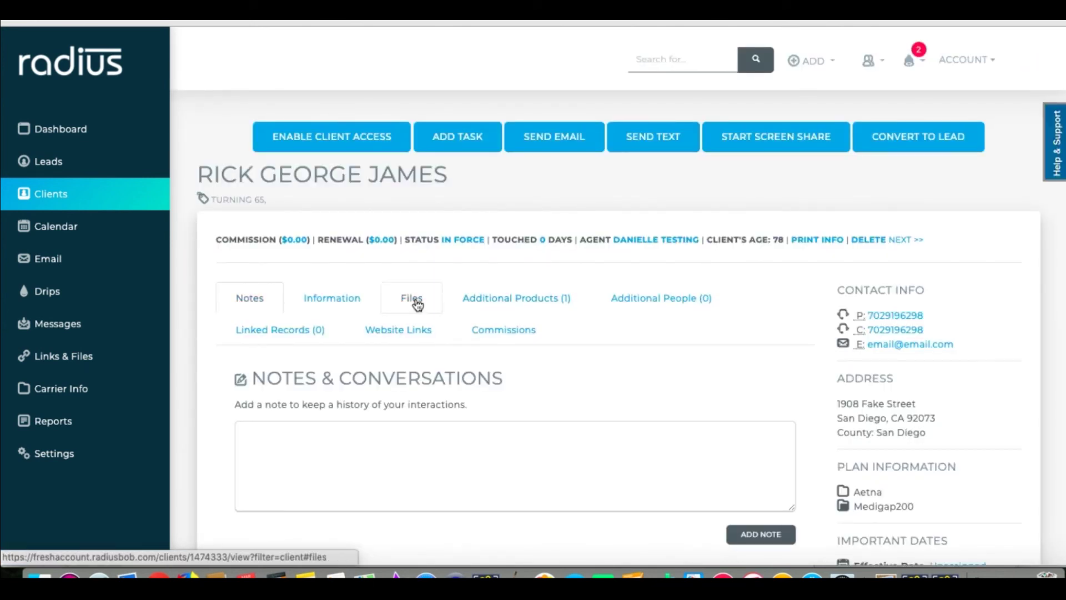
{"action": "left_click", "coordinate": [348, 304]}
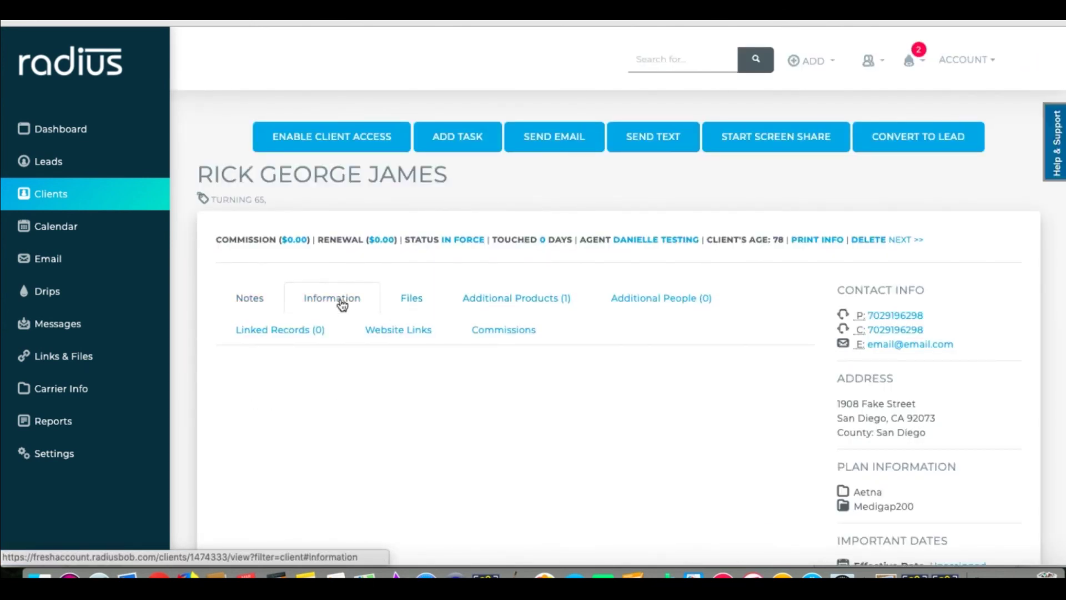